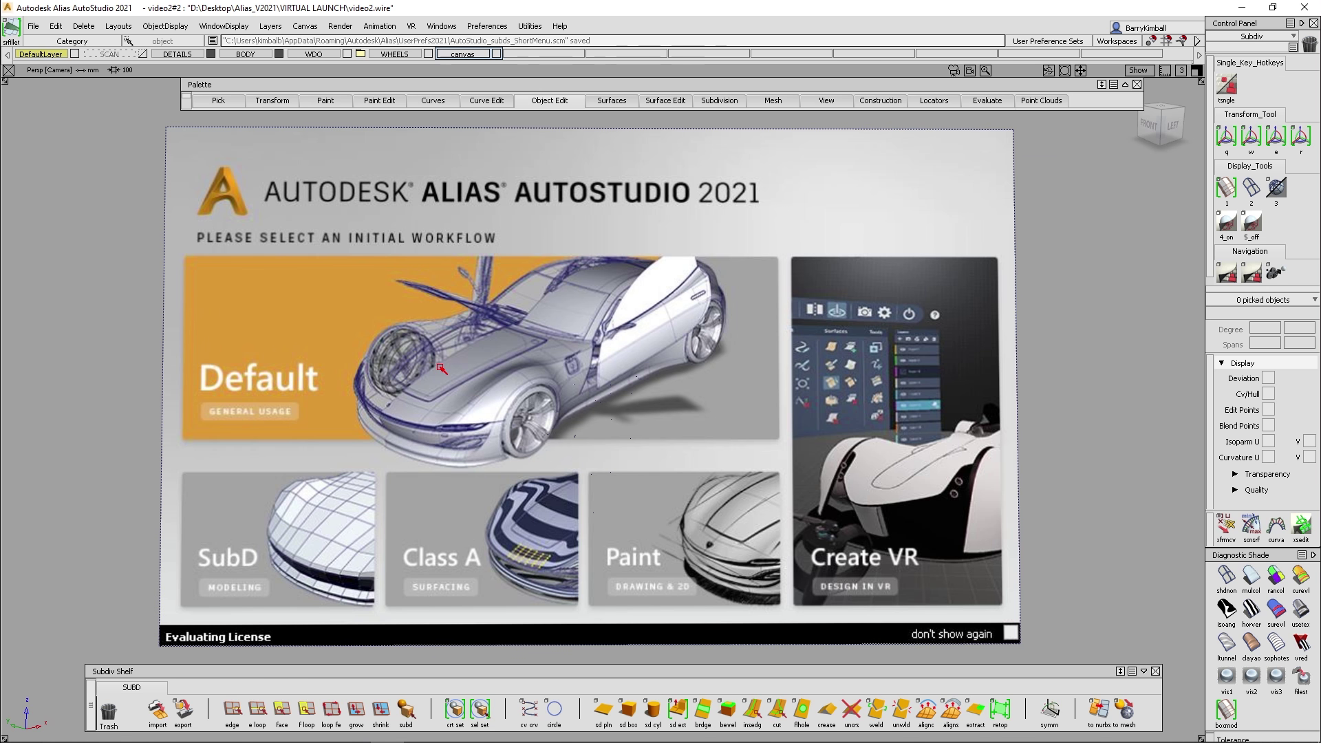
{"action": "left_click", "coordinate": [441, 368], "text": "ctrl+shift"}
{"action": "middle_click", "coordinate": [440, 364], "text": "ctrl+shift"}
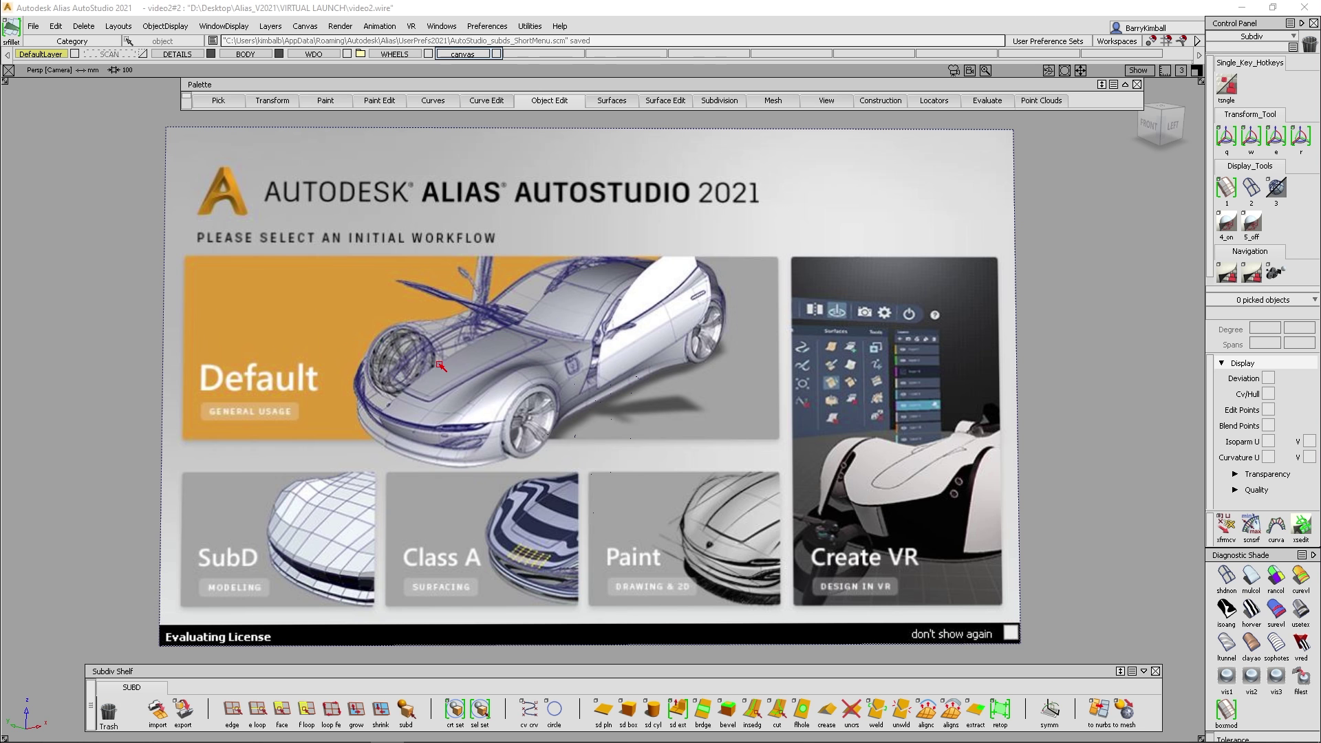
{"action": "right_click", "coordinate": [440, 365], "text": "ctrl+shift"}
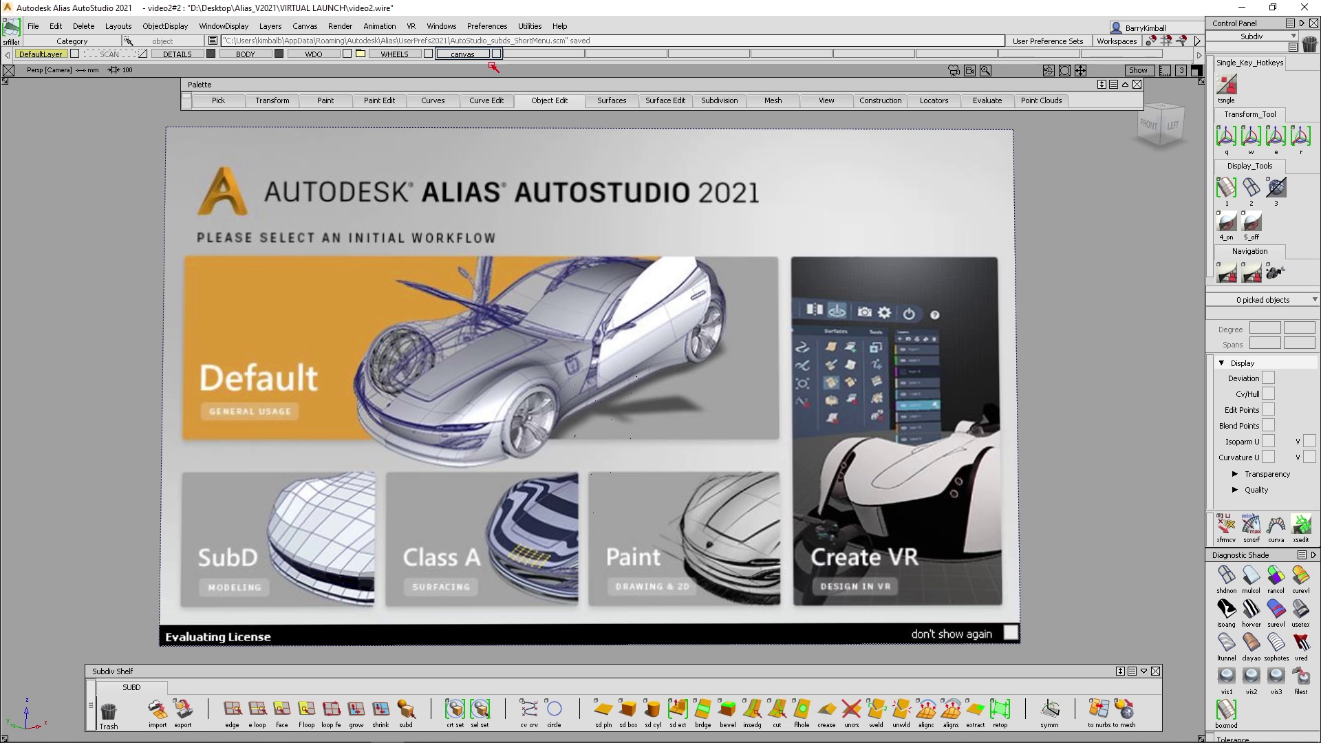
Hide the canvas layer to uncover the car model and frame the car more closely.
{"action": "left_click", "coordinate": [497, 54]}
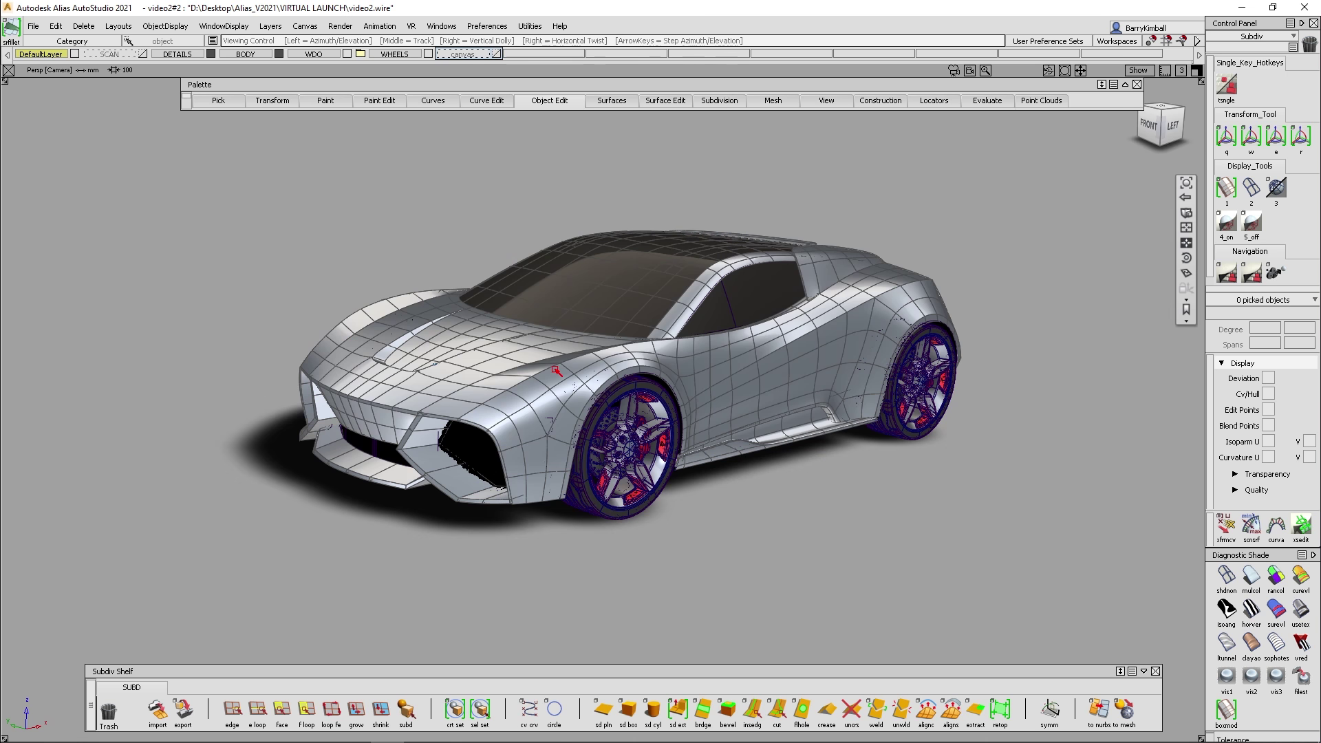
{"action": "right_click_drag", "start_coordinate": [557, 368], "coordinate": [575, 373], "text": "alt+shift"}
{"action": "left_click_drag", "start_coordinate": [576, 371], "coordinate": [566, 372], "text": "alt+shift"}
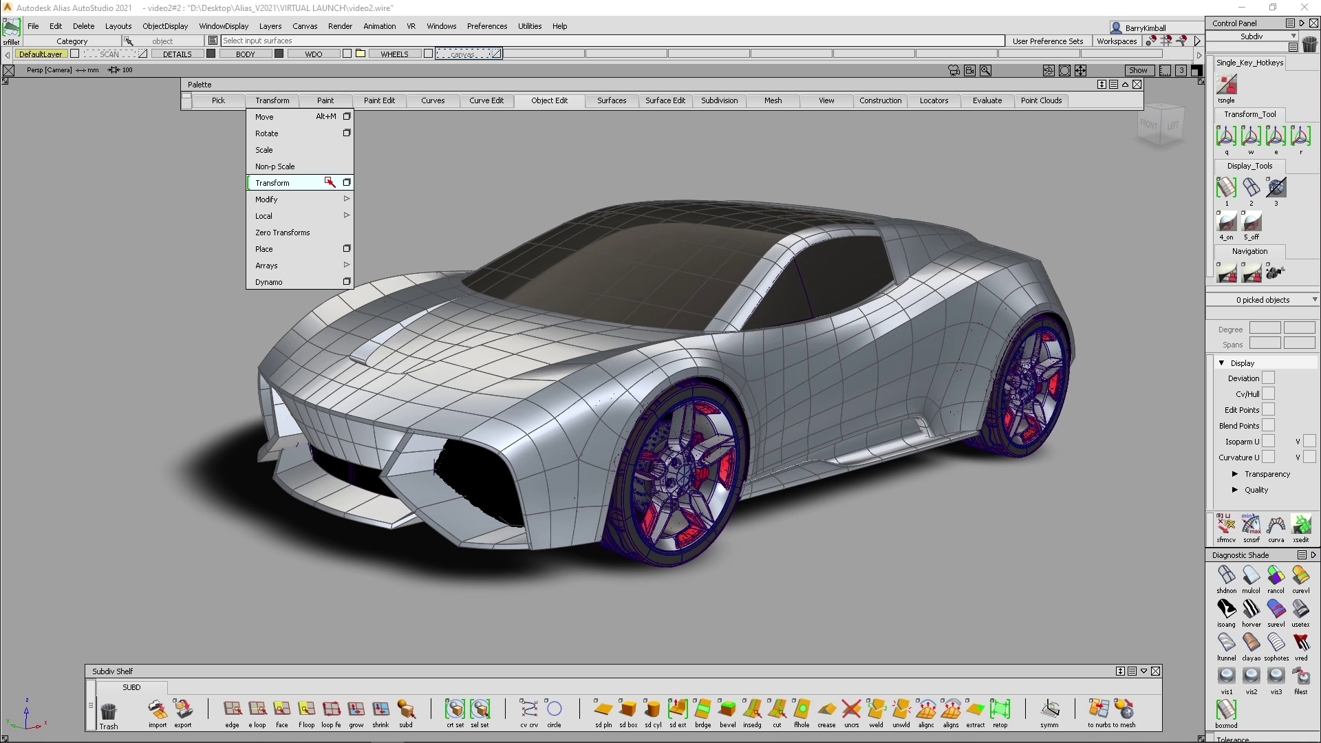
Start the Transform tool in Global mode with move, rotate, scale and planar move enabled.
{"action": "left_click", "coordinate": [346, 182]}
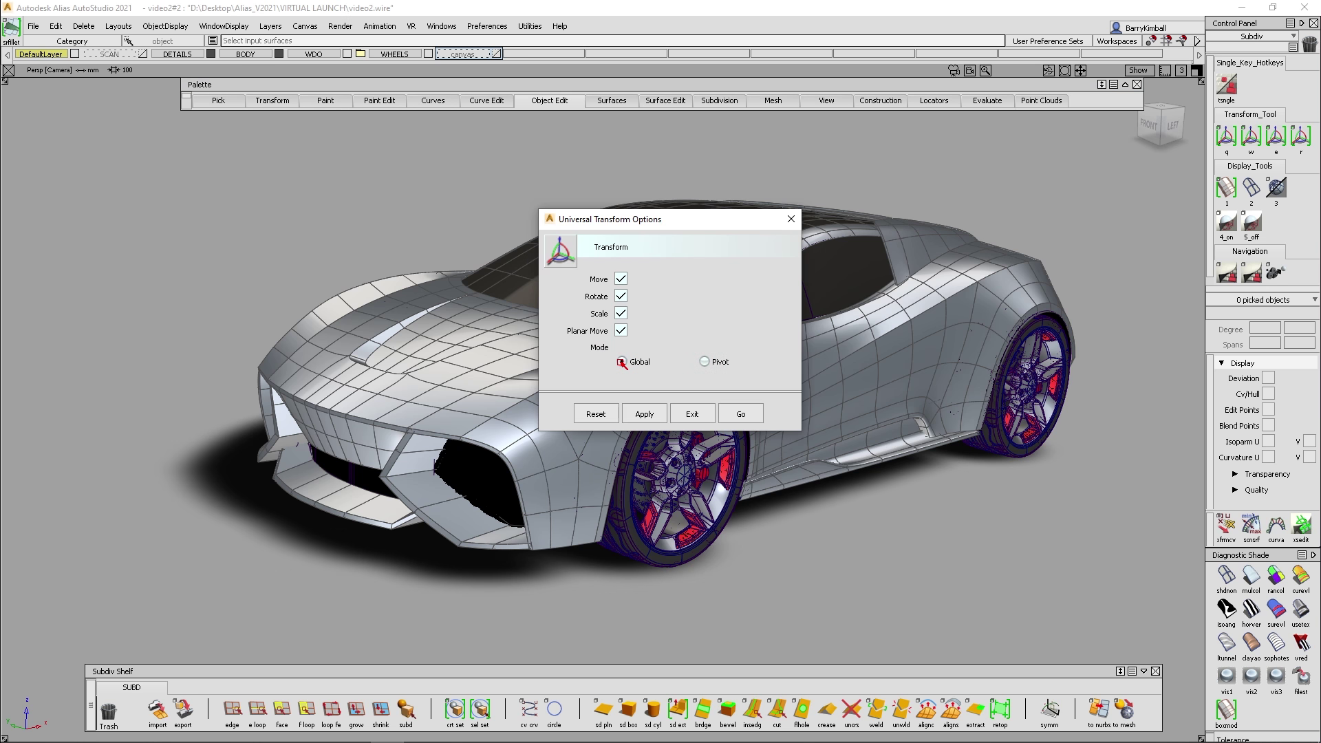
{"action": "left_click", "coordinate": [741, 412]}
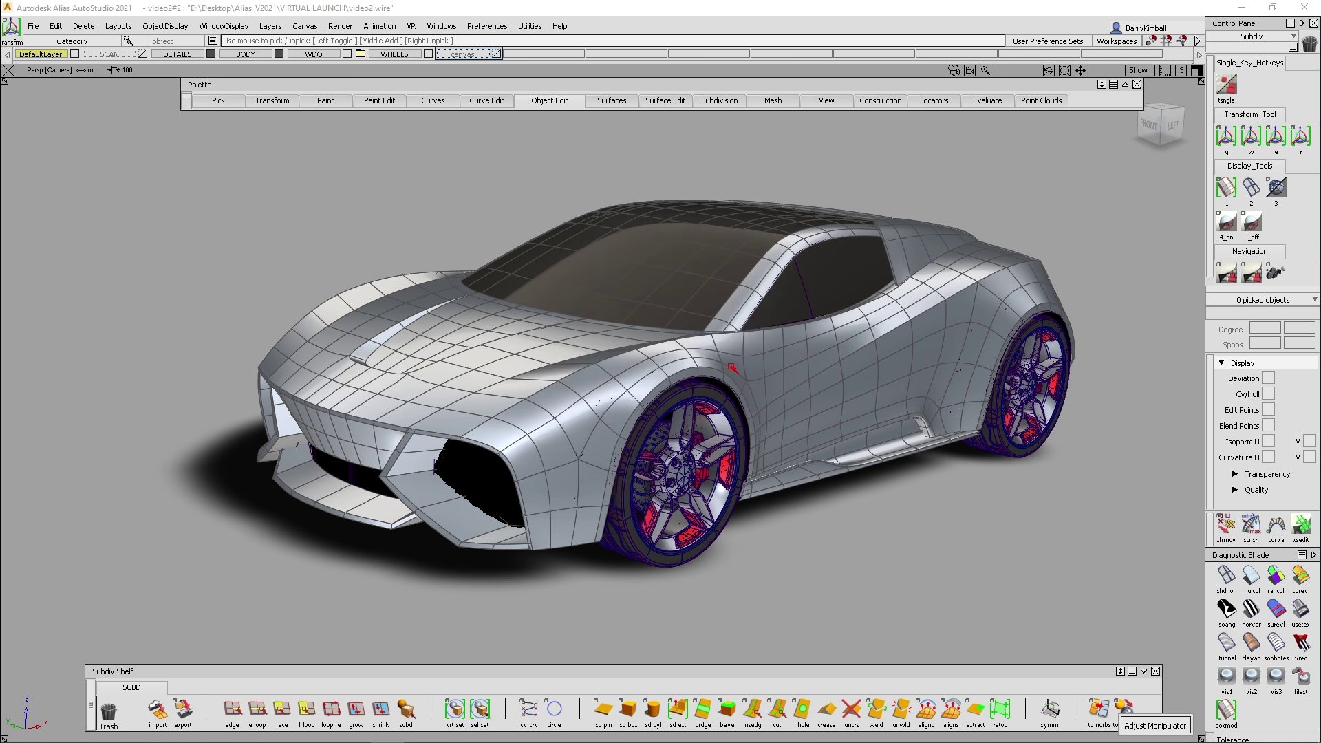
Place a primitive surface plane in front of the car and move it up and back down to about -3603, -1572, 836.
{"action": "left_click", "coordinate": [611, 102]}
{"action": "mouse_move", "coordinate": [617, 114]}
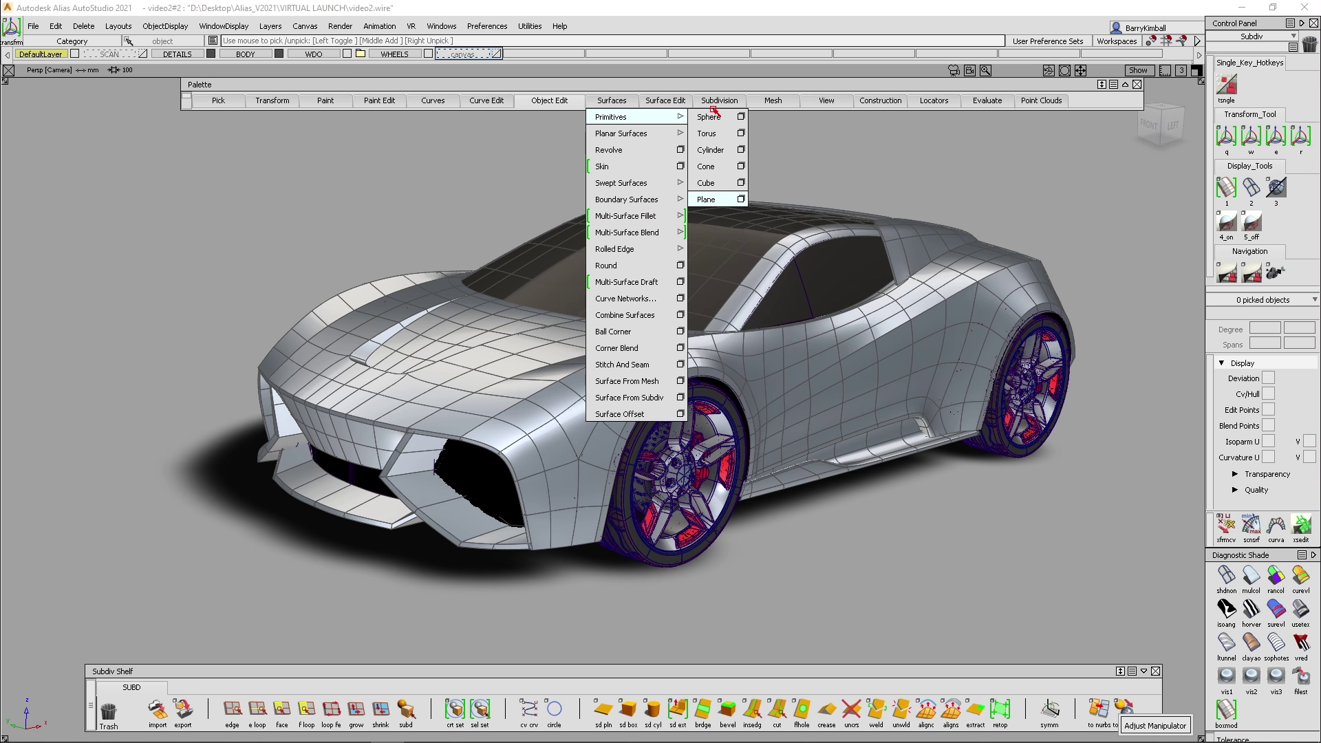
{"action": "left_click", "coordinate": [708, 199]}
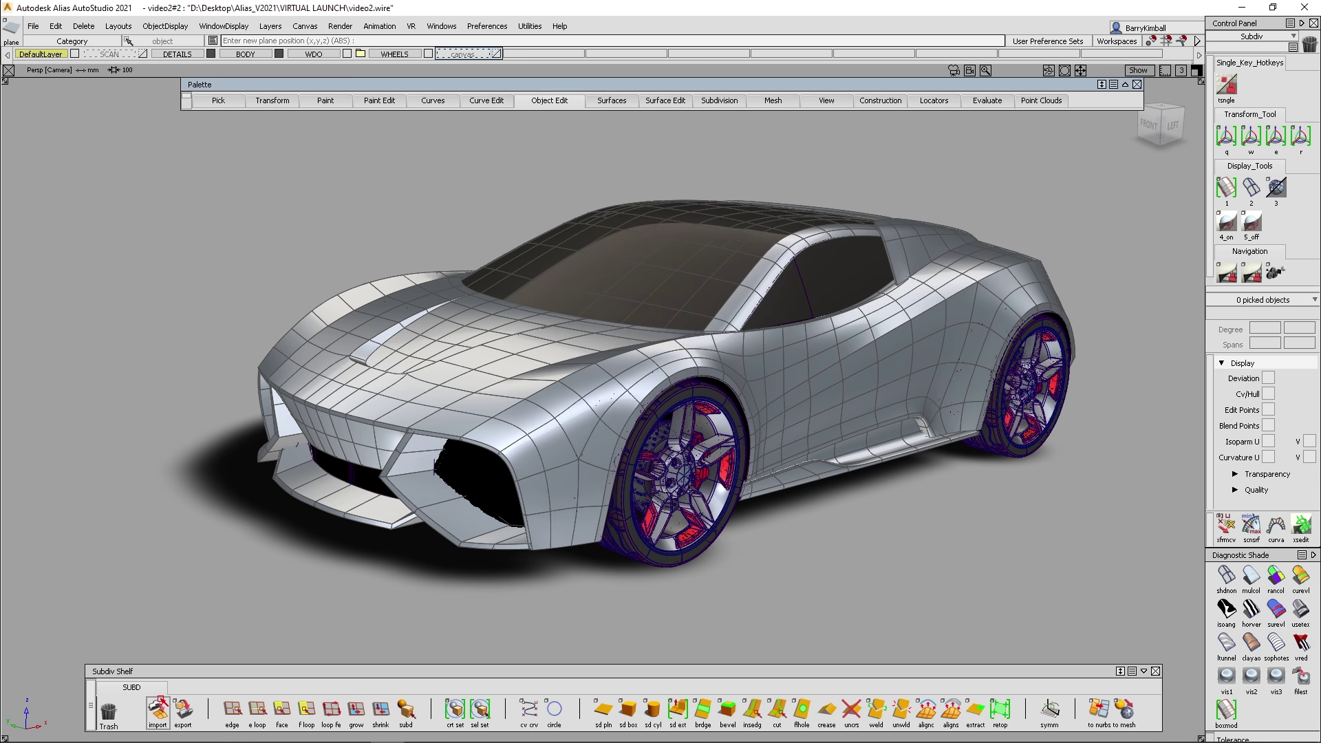
{"action": "left_click", "coordinate": [167, 567]}
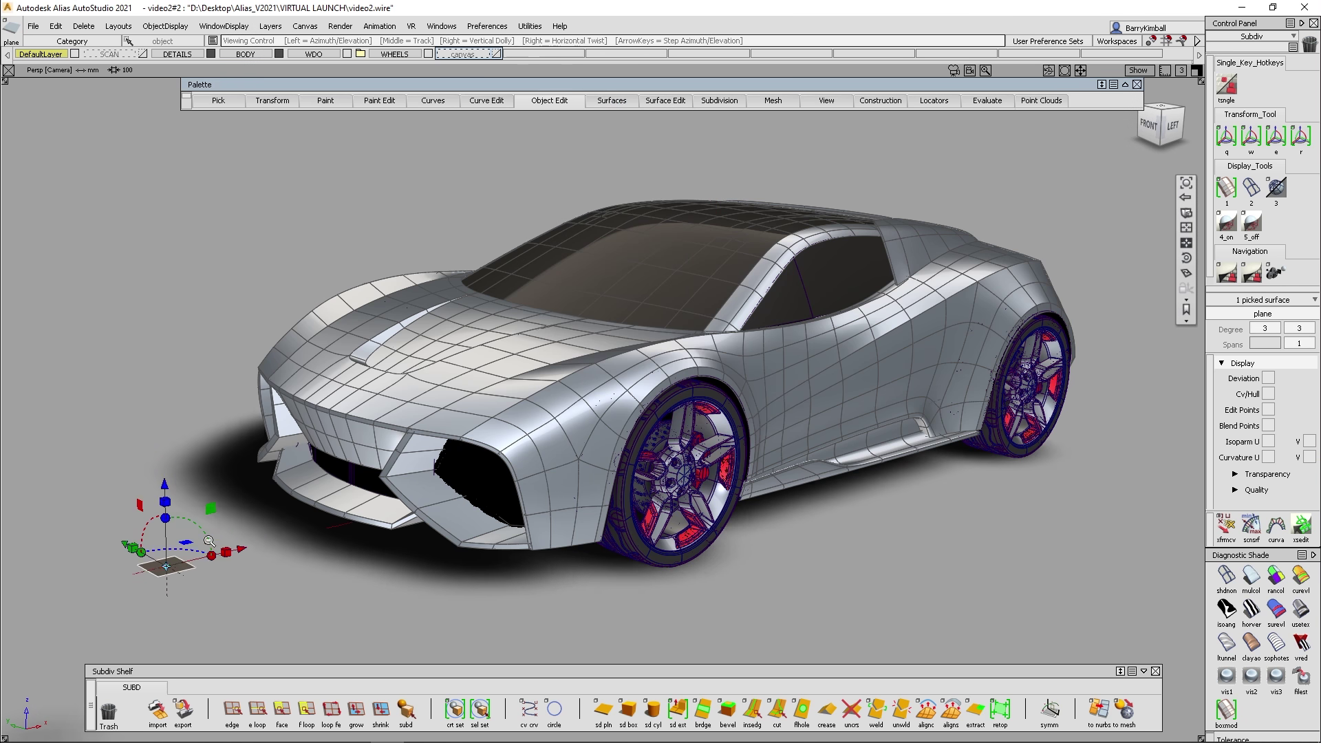
{"action": "right_click_drag", "start_coordinate": [200, 547], "coordinate": [241, 526], "text": "alt+shift"}
{"action": "left_click_drag", "start_coordinate": [204, 454], "coordinate": [200, 166]}
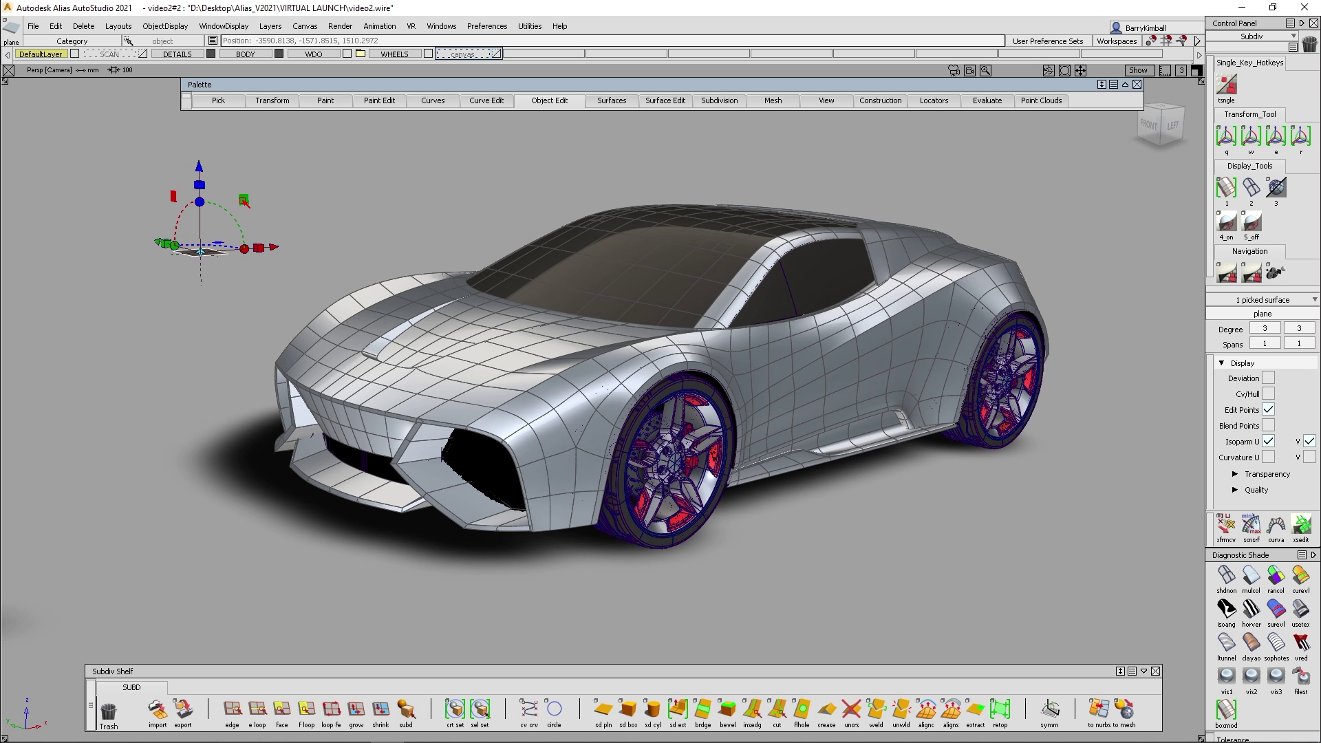
{"action": "left_click_drag", "start_coordinate": [243, 201], "coordinate": [243, 453]}
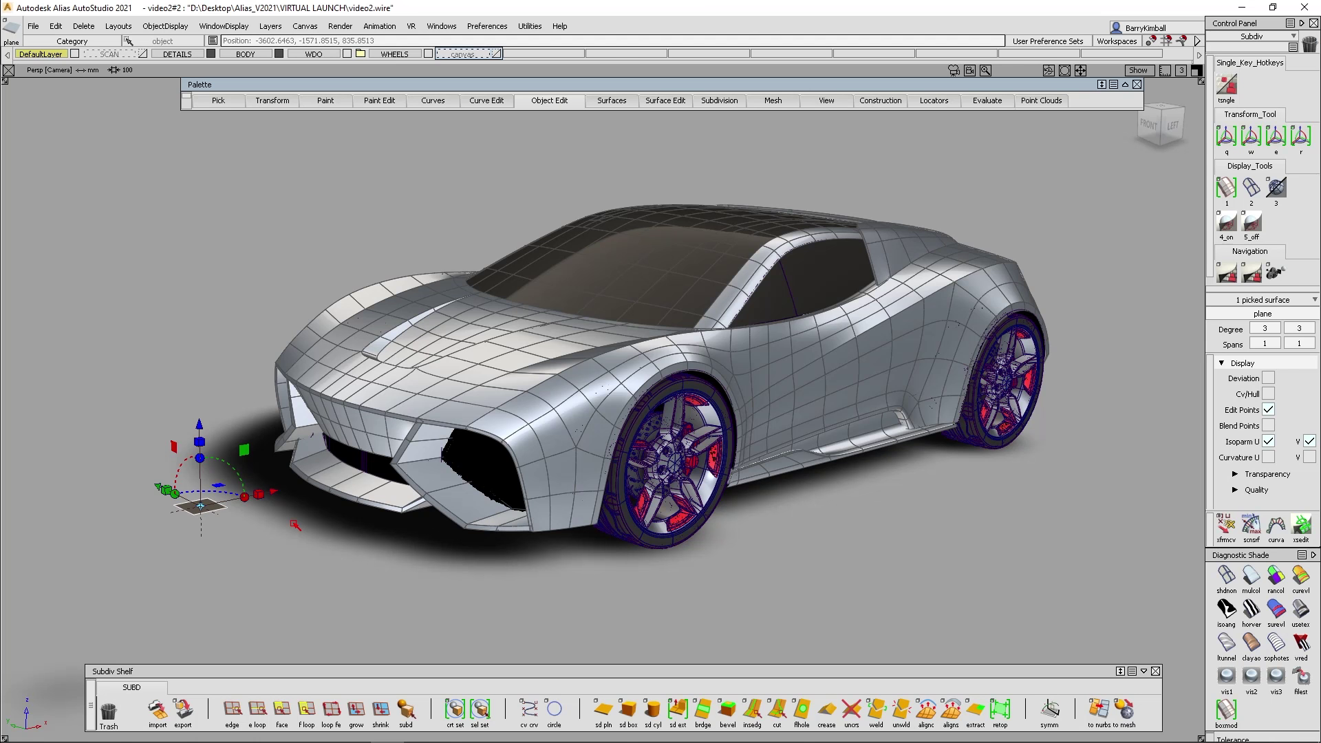
Make three copies of the small plane while moving it, spreading them in front of the car, and leave the picked state.
{"action": "left_click", "coordinate": [294, 530]}
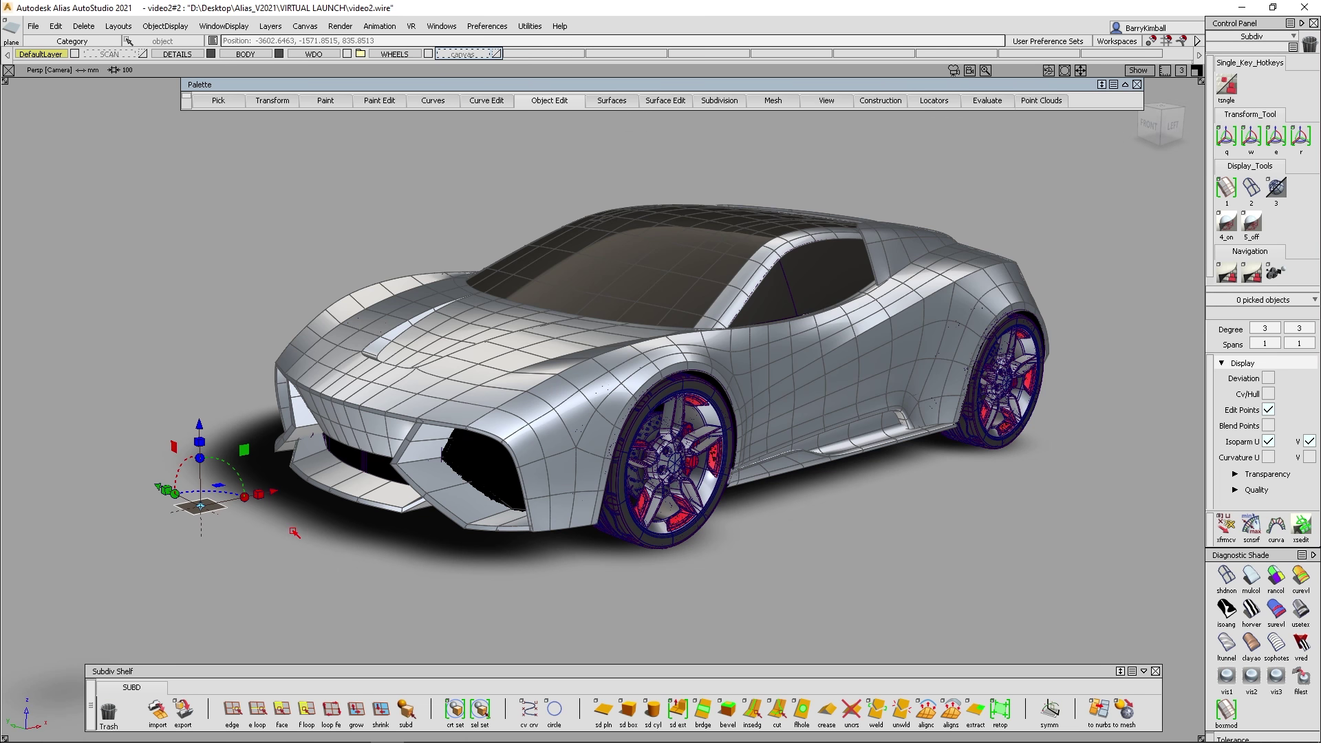
{"action": "left_click_drag", "start_coordinate": [218, 485], "coordinate": [276, 513], "text": "shift"}
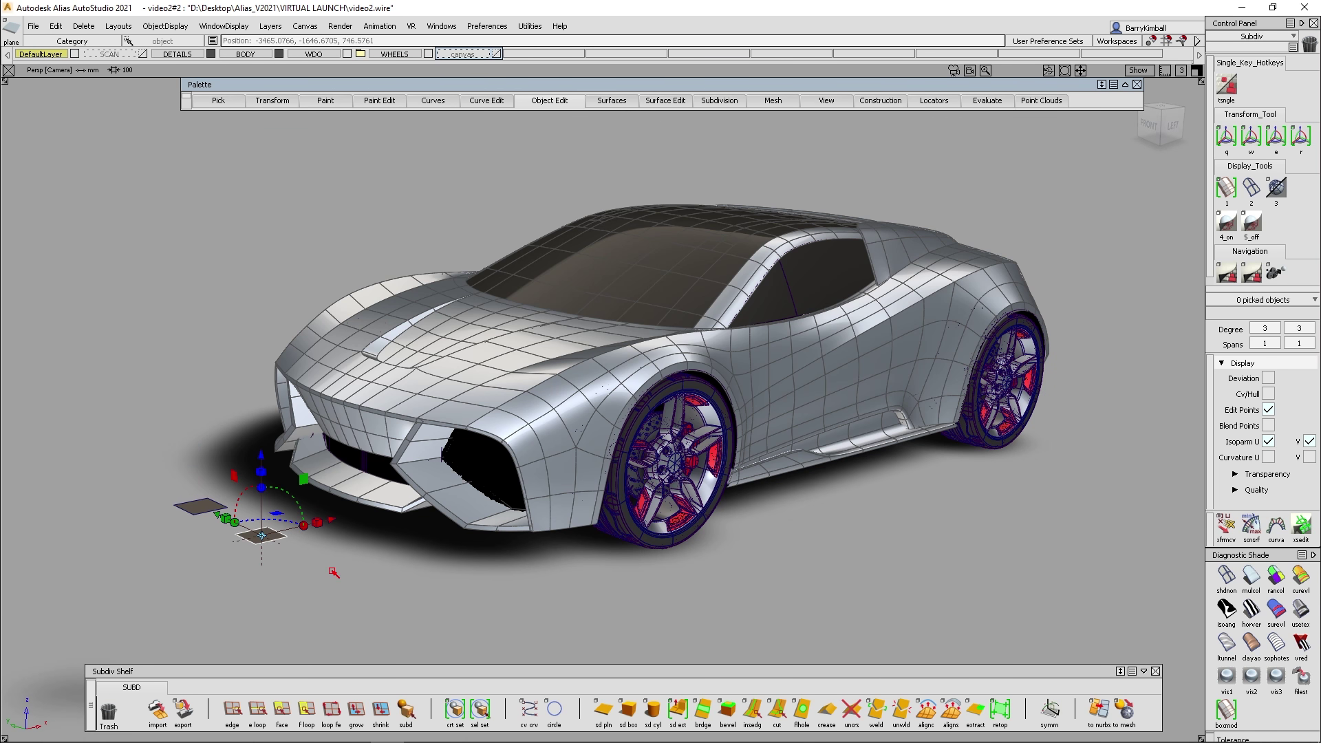
{"action": "left_click", "coordinate": [290, 594]}
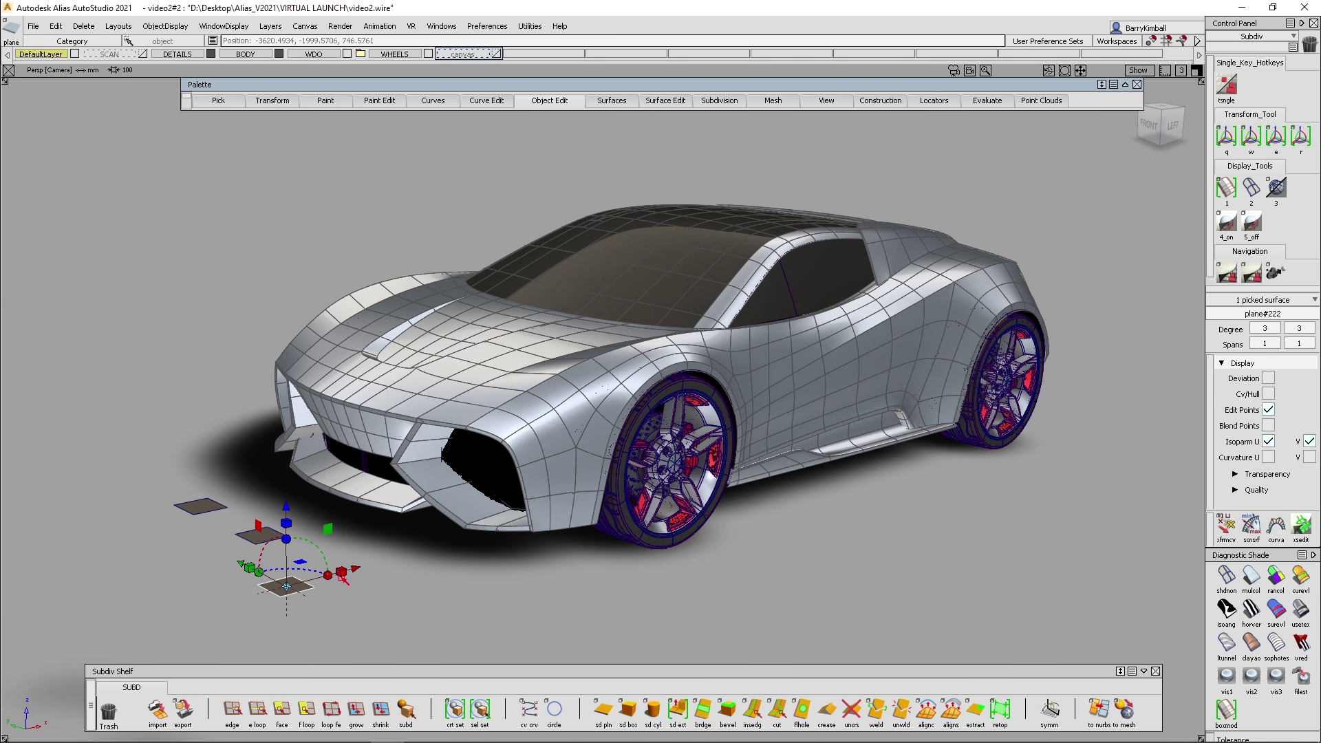
{"action": "left_click", "coordinate": [355, 572]}
{"action": "left_click_drag", "start_coordinate": [357, 591], "coordinate": [302, 623]}
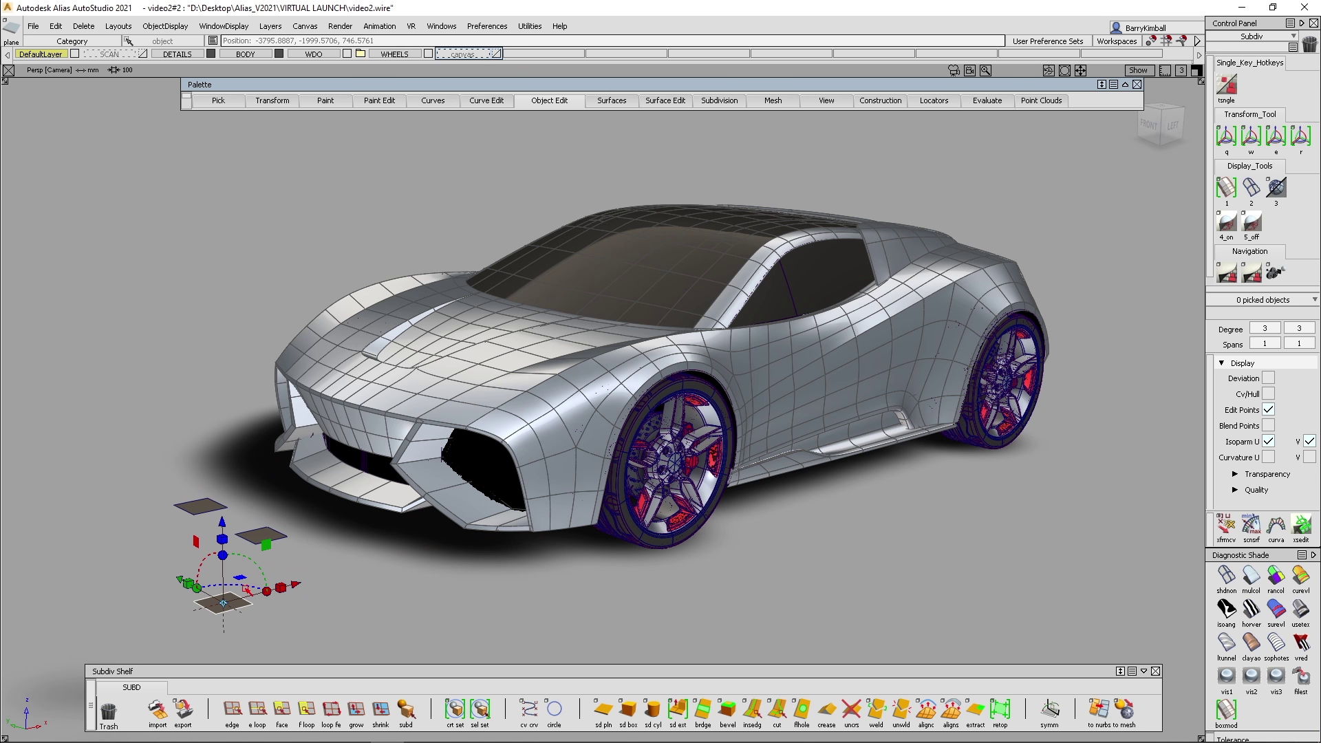
{"action": "left_click_drag", "start_coordinate": [240, 577], "coordinate": [162, 514]}
{"action": "key", "text": "ctrl+v"}
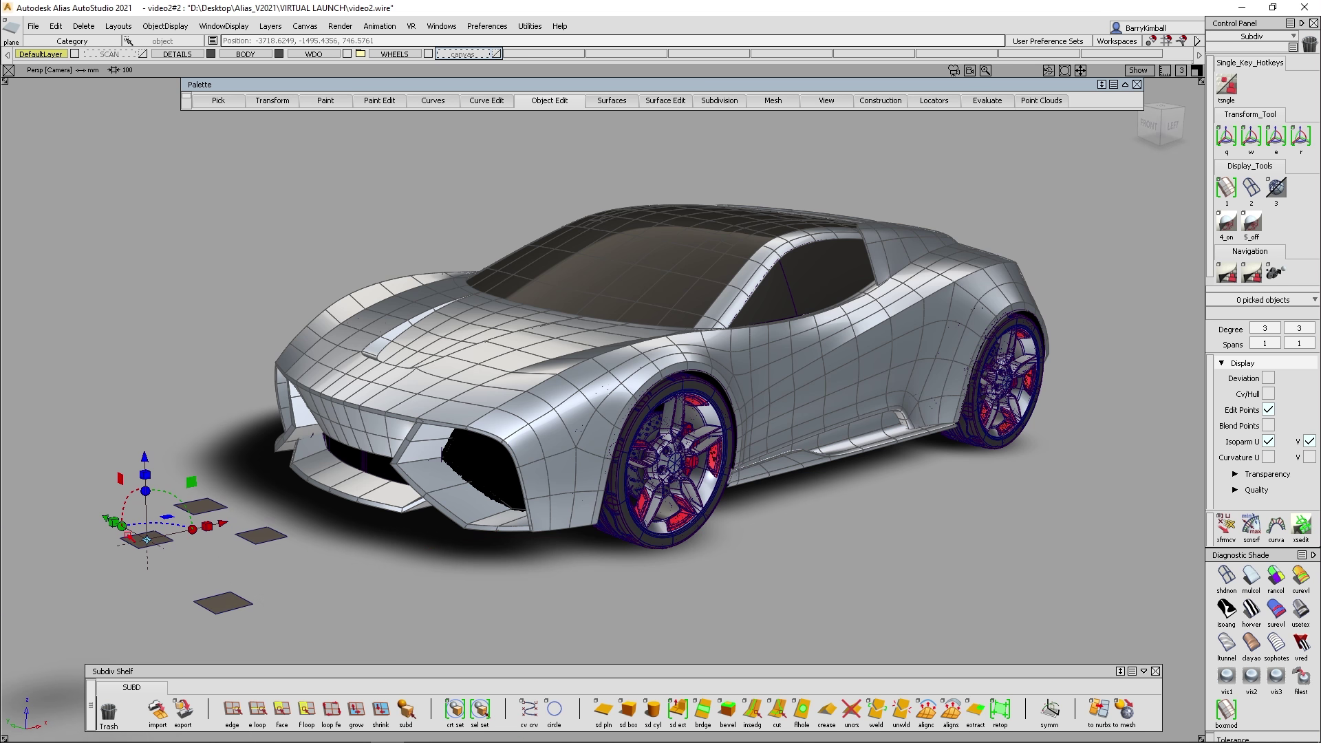
{"action": "key", "text": "Escape"}
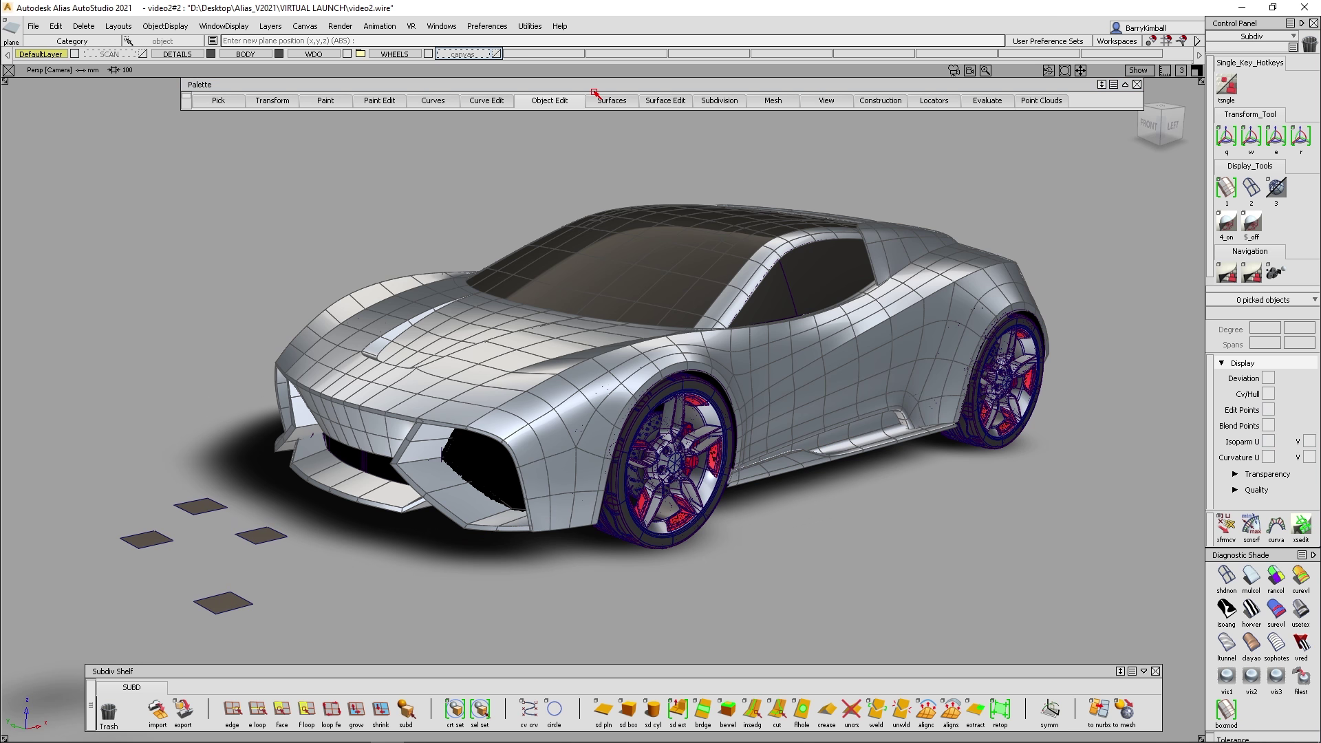
Create a subdiv plane with 5 spans in X and Y in front of the car and scale it up uniformly.
{"action": "left_click", "coordinate": [709, 103]}
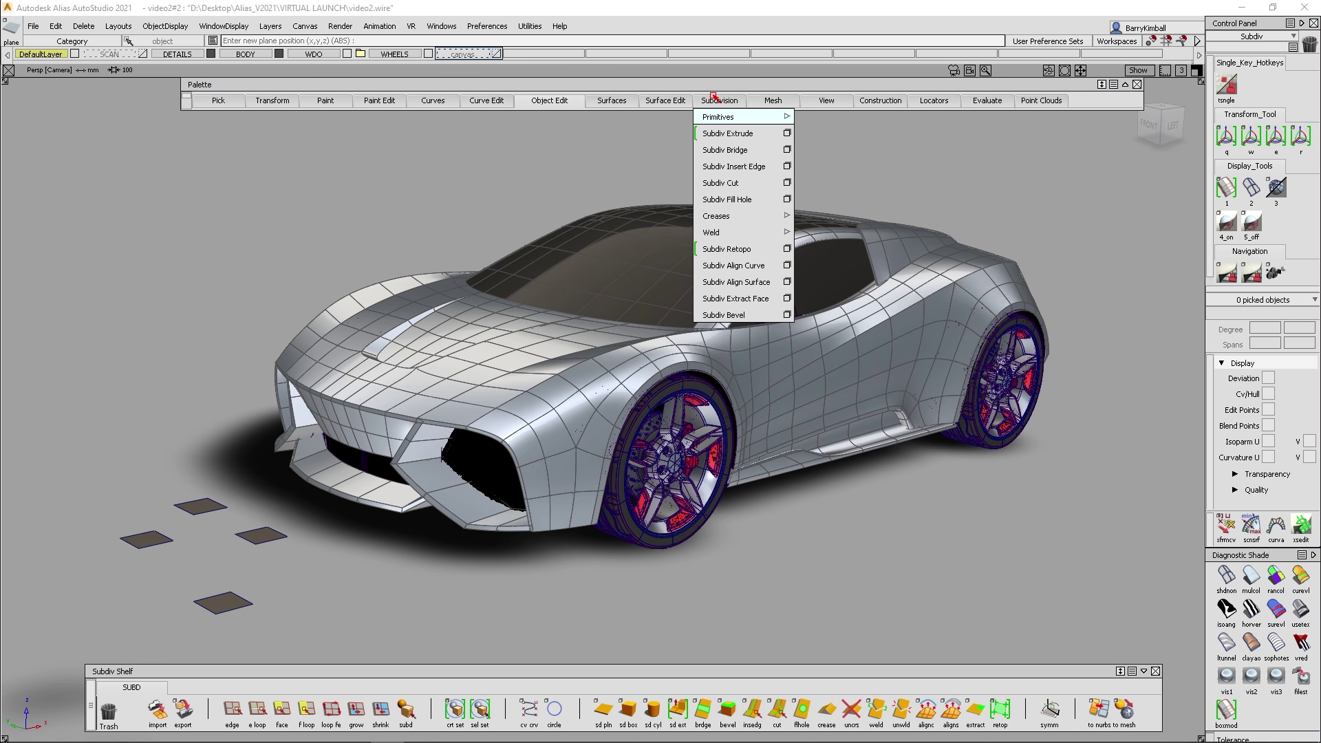
{"action": "mouse_move", "coordinate": [721, 118]}
{"action": "left_click", "coordinate": [833, 150]}
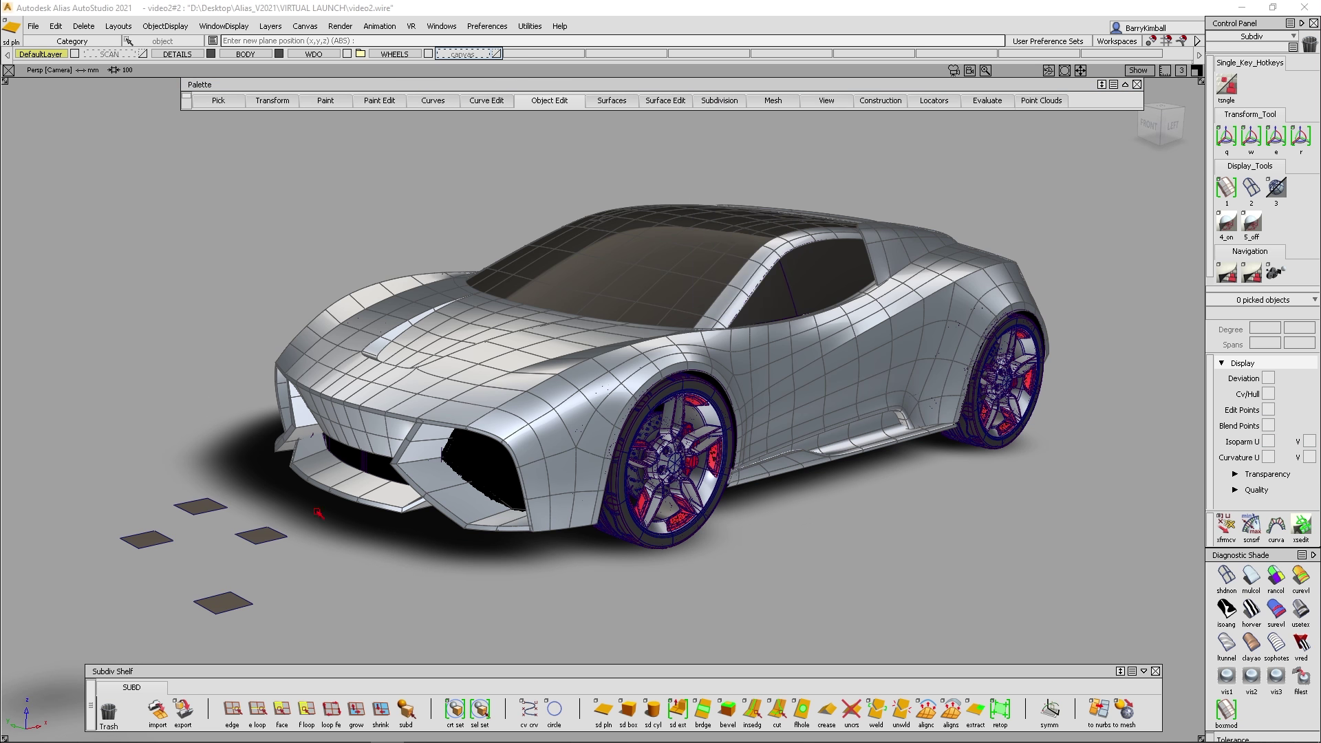
{"action": "left_click", "coordinate": [190, 547]}
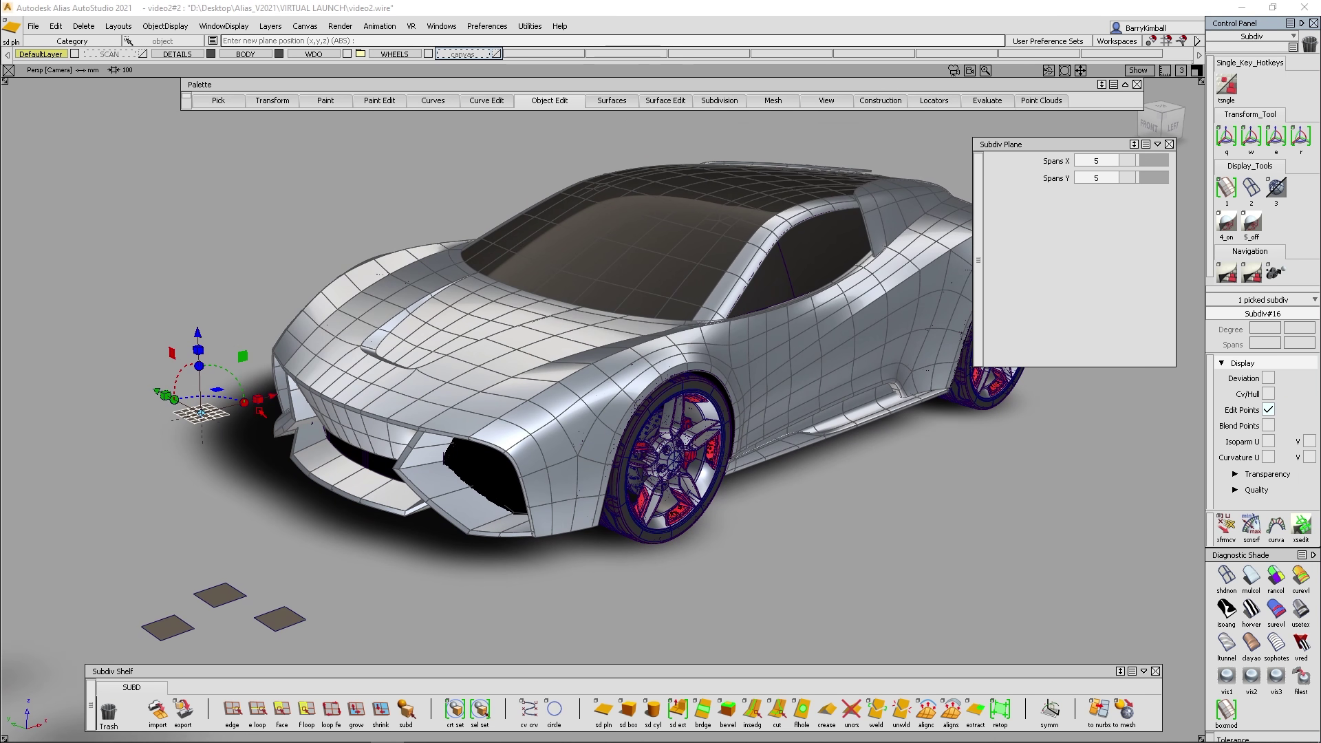
{"action": "left_click_drag", "start_coordinate": [201, 413], "coordinate": [343, 377]}
Turn on the CV/hull display for the enlarged subdiv plane and bring it into close view.
{"action": "left_click", "coordinate": [1267, 395]}
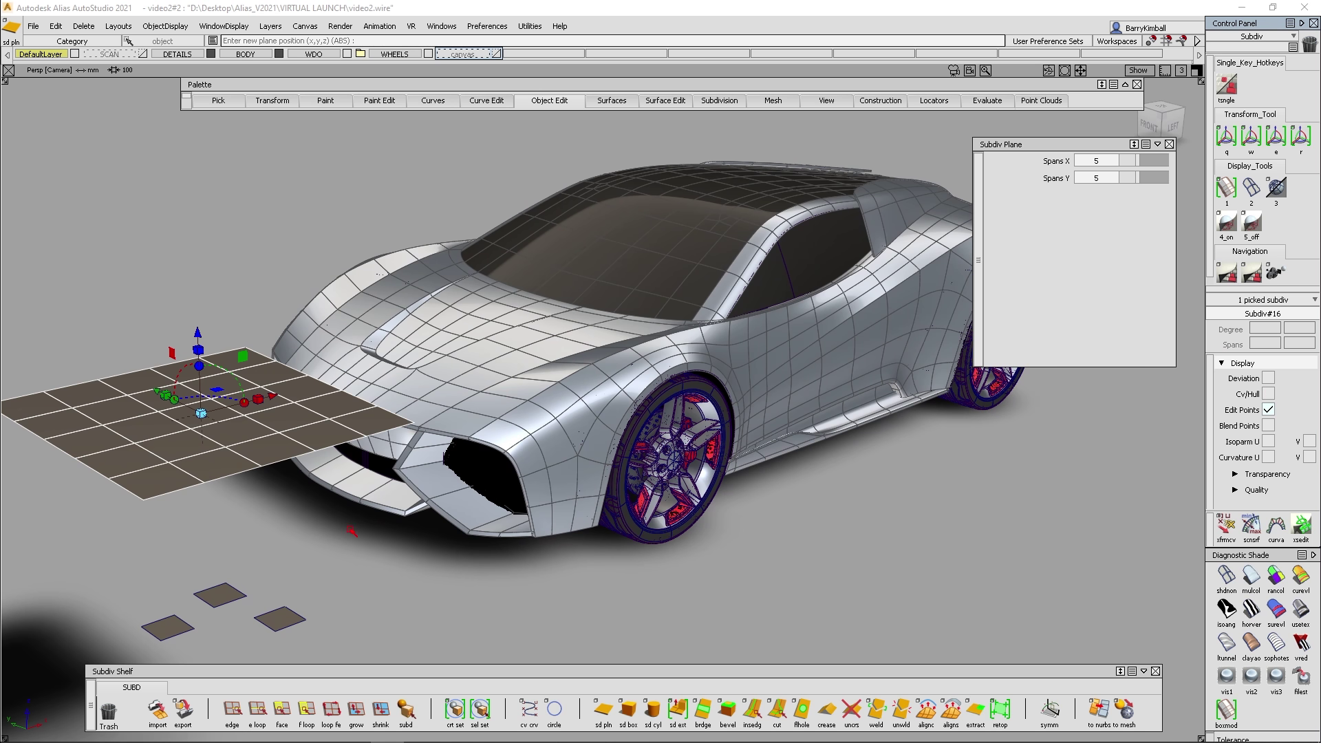
{"action": "middle_click_drag", "start_coordinate": [227, 449], "coordinate": [419, 424], "text": "alt+shift"}
{"action": "right_click_drag", "start_coordinate": [419, 423], "coordinate": [417, 416], "text": "alt+shift"}
{"action": "middle_click_drag", "start_coordinate": [417, 415], "coordinate": [540, 376], "text": "alt+shift"}
Unpick the subdiv plane and restart Transform in Global mode with all four handle types enabled.
{"action": "left_click_drag", "start_coordinate": [373, 399], "coordinate": [326, 420], "text": "ctrl+shift"}
{"action": "middle_click_drag", "start_coordinate": [326, 303], "coordinate": [321, 285], "text": "ctrl+shift"}
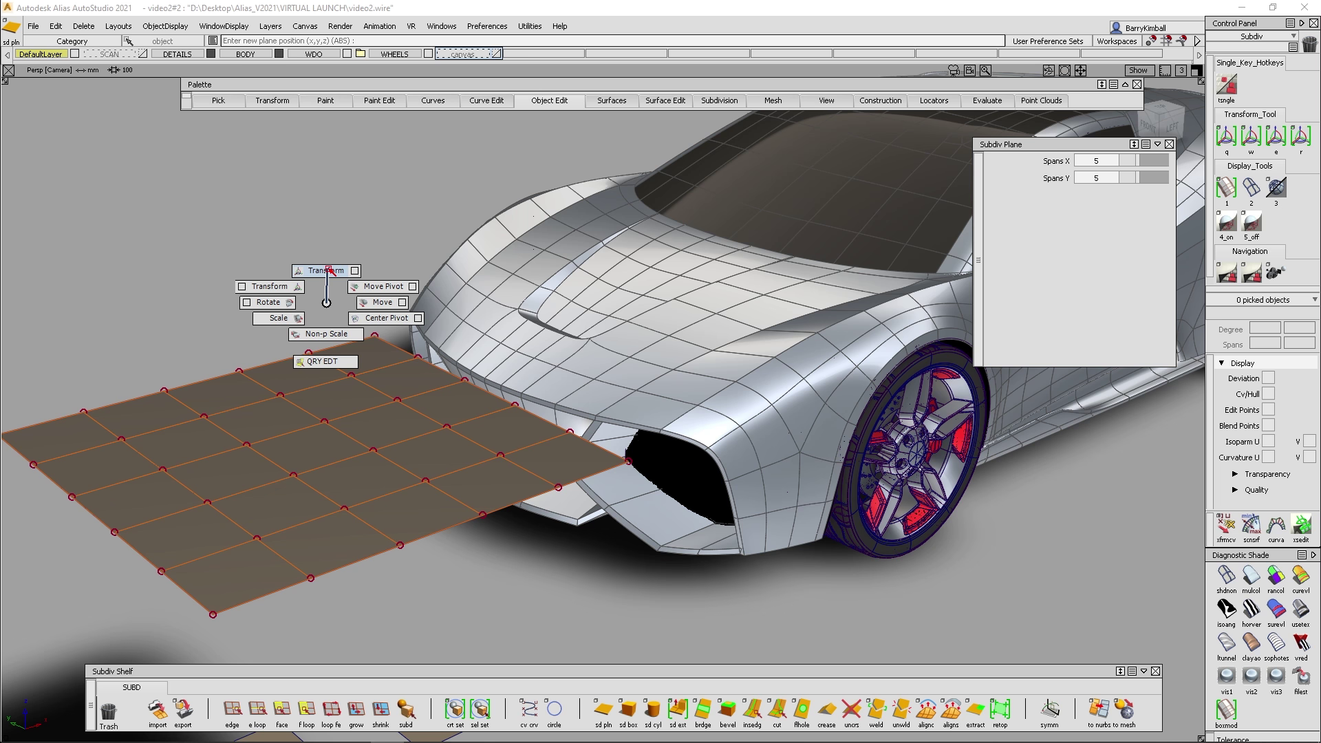
{"action": "right_click_drag", "start_coordinate": [330, 270], "coordinate": [354, 258], "text": "ctrl+shift"}
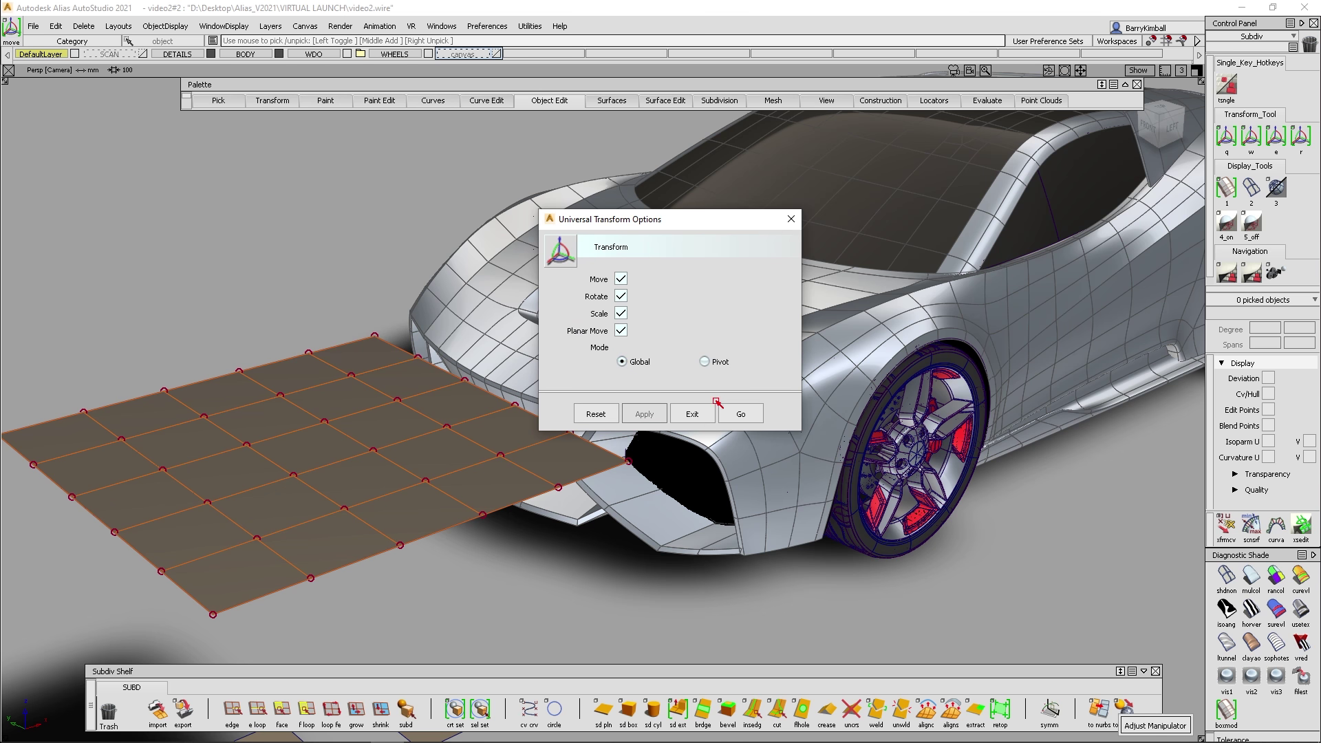
{"action": "left_click", "coordinate": [732, 415]}
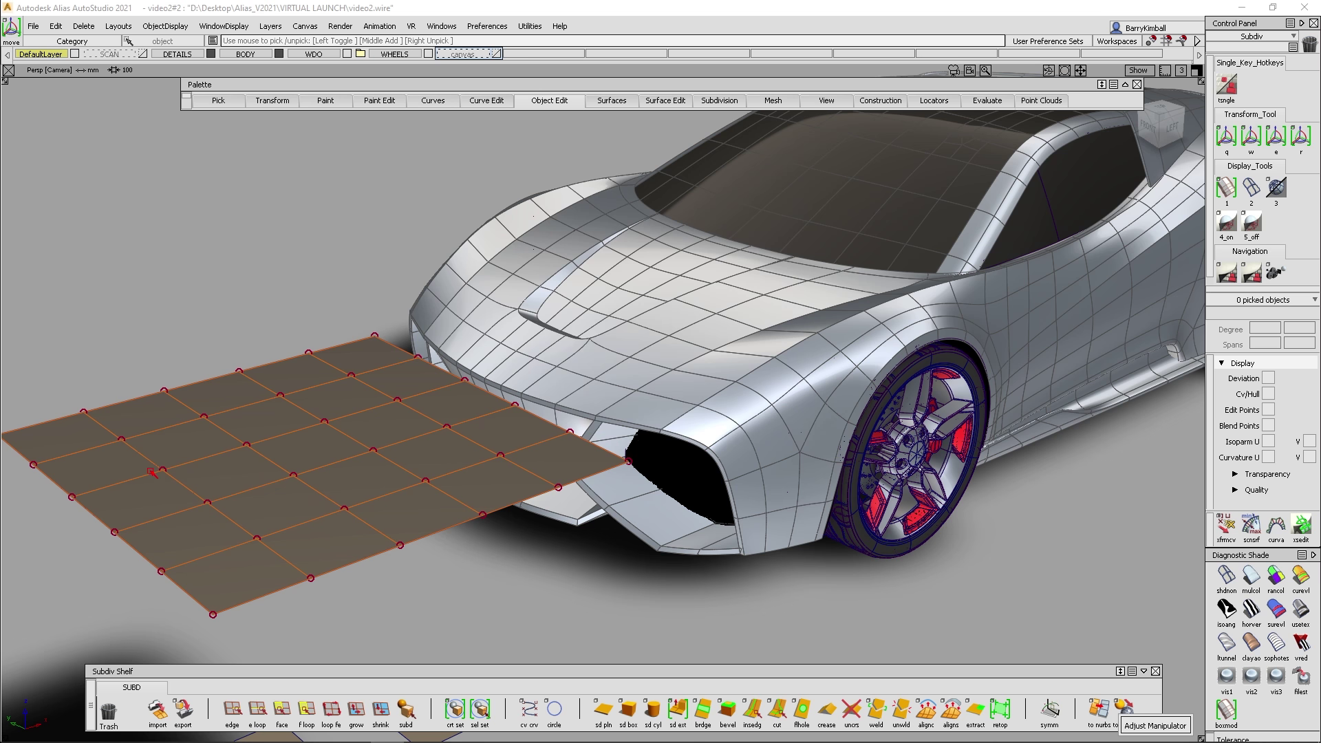
Clear the whole-object pick, switch picking to CVs and activate Transform again.
{"action": "left_click_drag", "start_coordinate": [52, 474], "coordinate": [160, 556]}
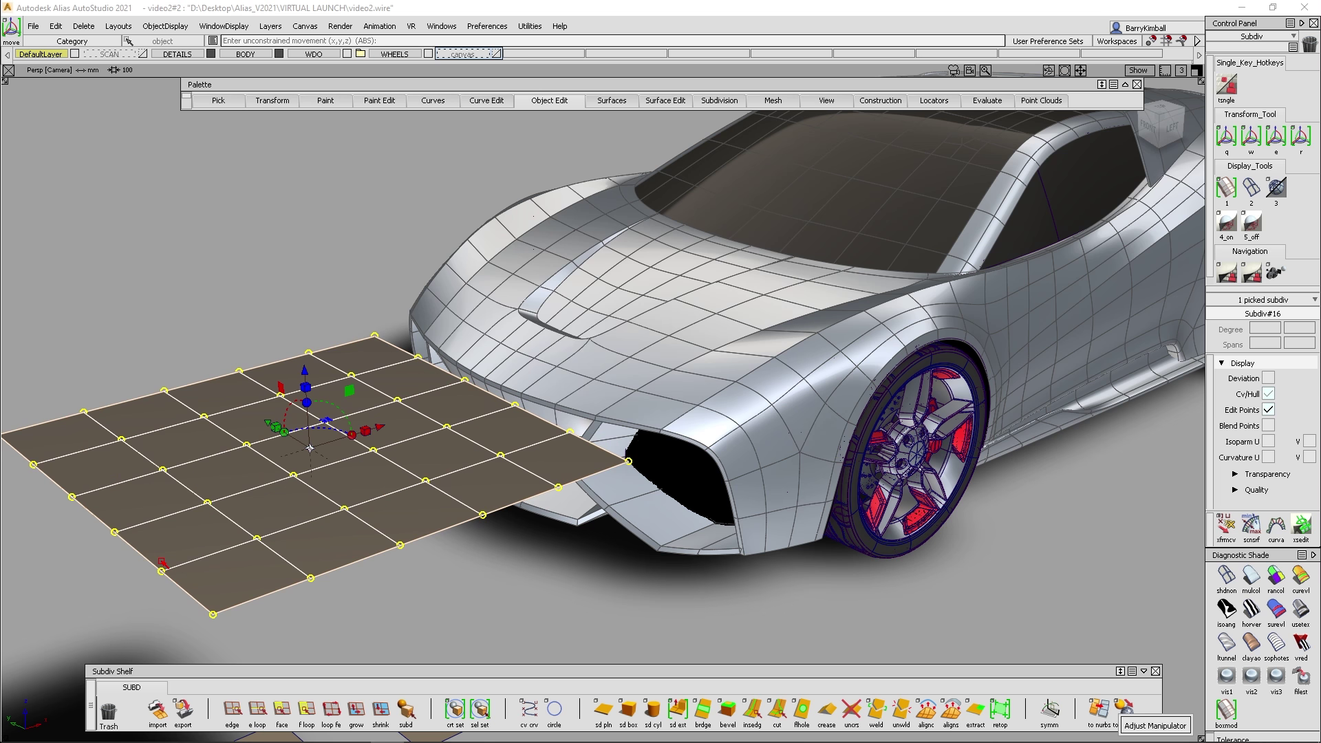
{"action": "left_click", "coordinate": [172, 331]}
{"action": "left_click", "coordinate": [171, 330], "text": "ctrl+shift"}
{"action": "left_click_drag", "start_coordinate": [212, 331], "coordinate": [212, 329], "text": "ctrl+shift"}
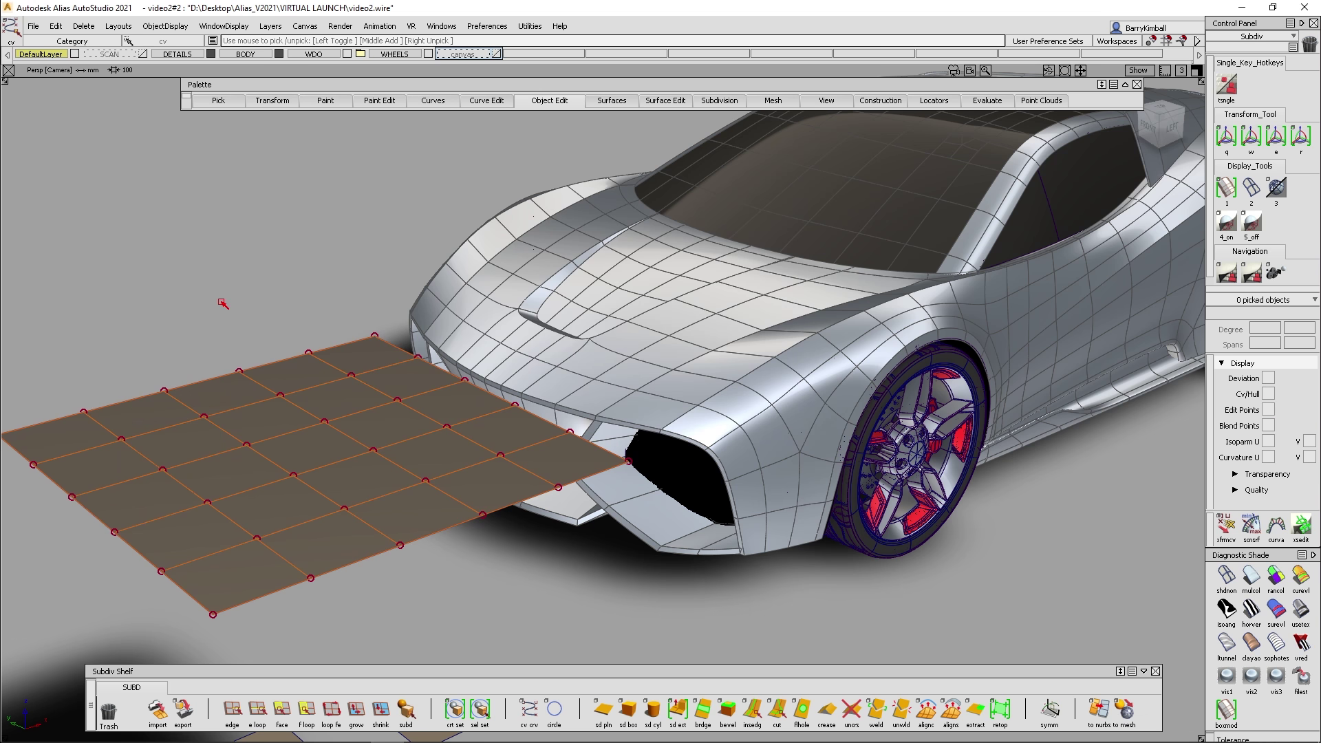
{"action": "left_click", "coordinate": [285, 98]}
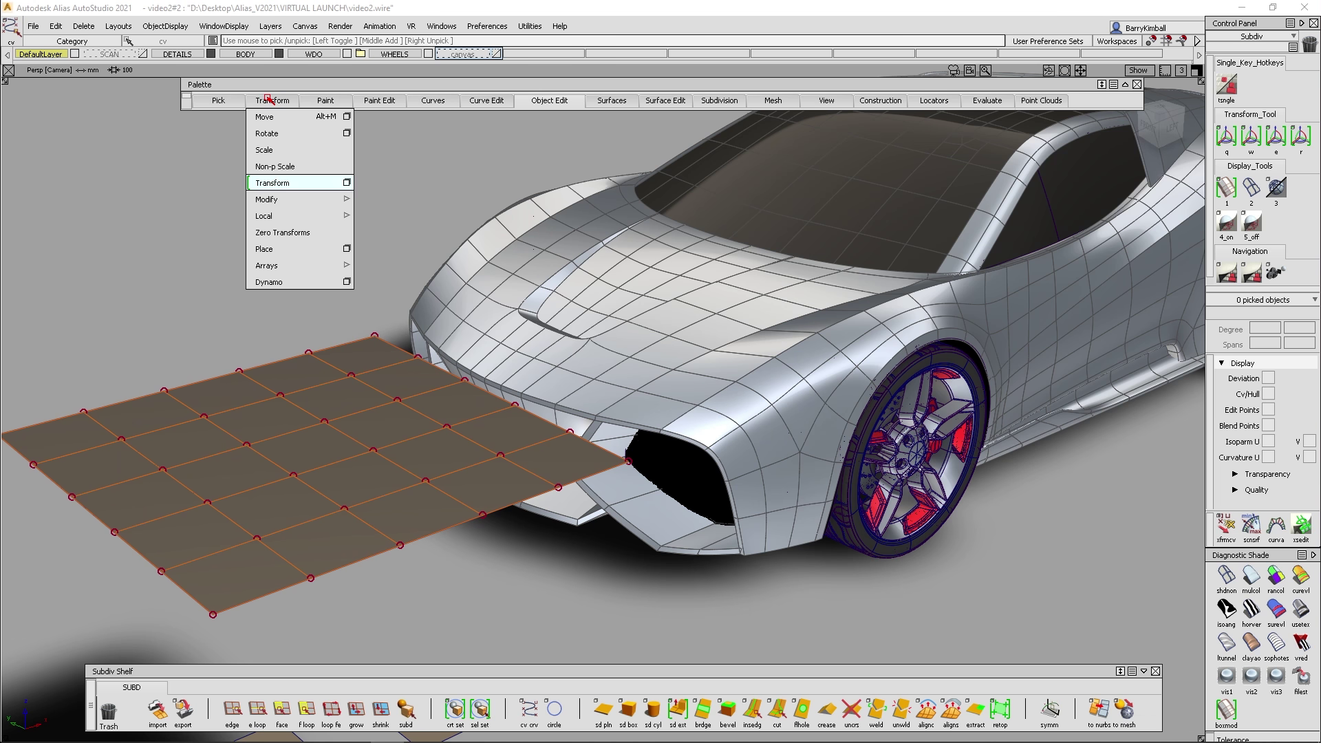
{"action": "left_click", "coordinate": [248, 283]}
Pick two neighbouring CVs on the subdiv plane's near edge and move them with Transform.
{"action": "left_click_drag", "start_coordinate": [48, 483], "coordinate": [434, 471]}
{"action": "right_click_drag", "start_coordinate": [434, 471], "coordinate": [383, 401], "text": "alt+shift"}
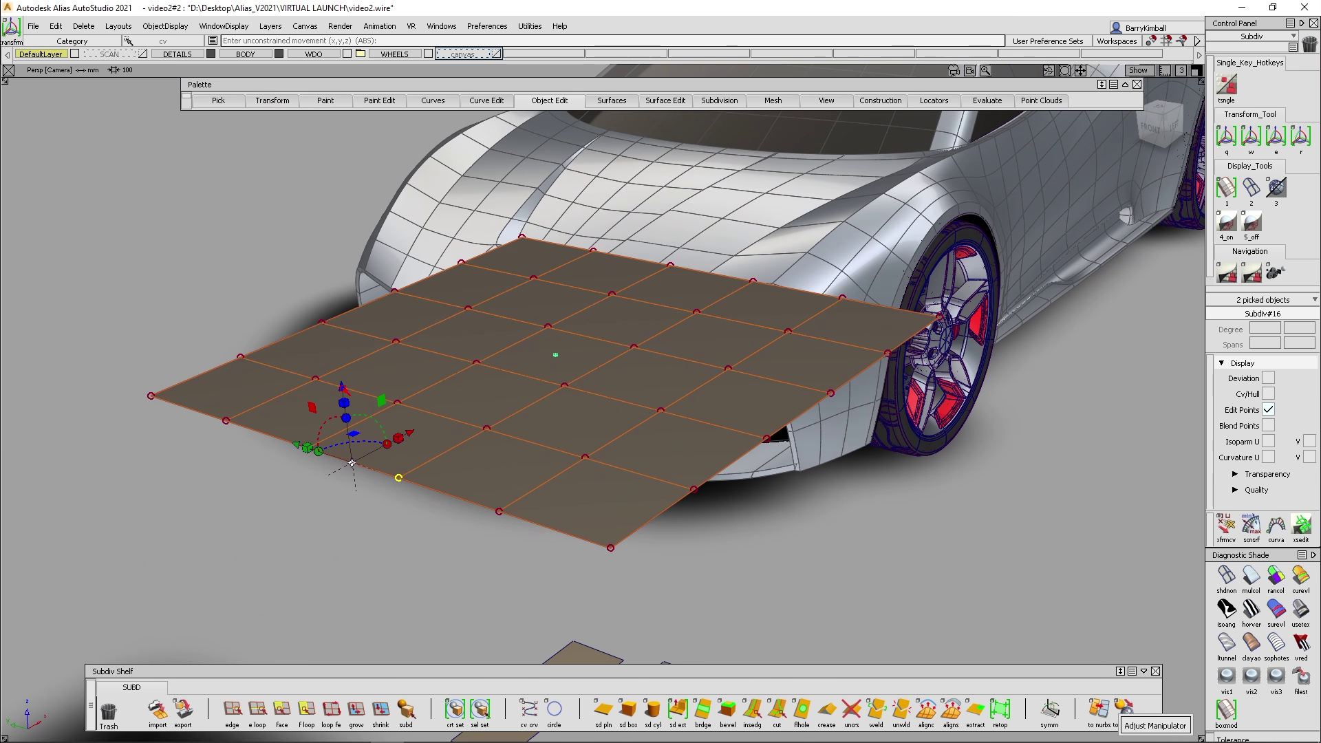
{"action": "mouse_move", "coordinate": [352, 463]}
{"action": "left_mouse_down"}
{"action": "mouse_move", "coordinate": [353, 512]}
{"action": "mouse_move", "coordinate": [357, 415]}
{"action": "mouse_move", "coordinate": [357, 445]}
{"action": "left_mouse_up"}
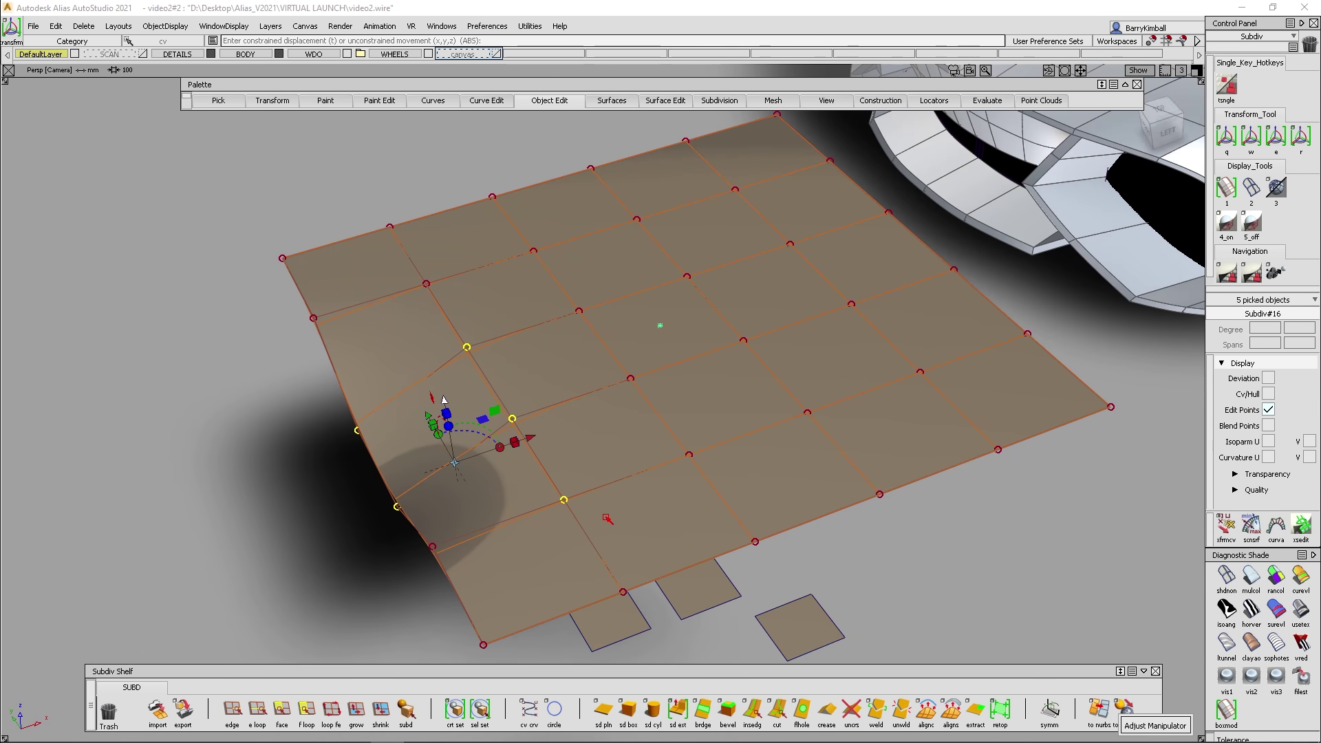
Add another second-row CV to the picked set near the deformed edge and examine the shape from several angles.
{"action": "left_click", "coordinate": [448, 314]}
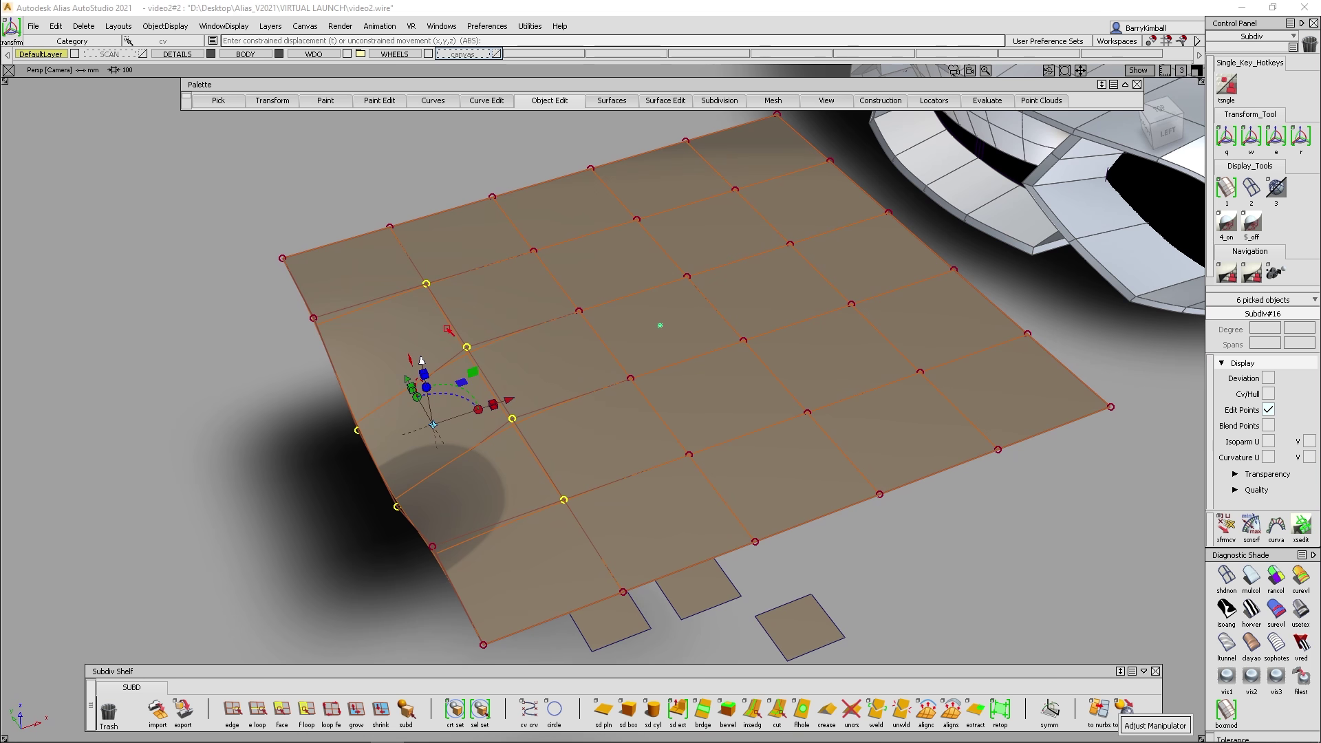
{"action": "left_click_drag", "start_coordinate": [420, 360], "coordinate": [509, 525], "text": "alt+shift"}
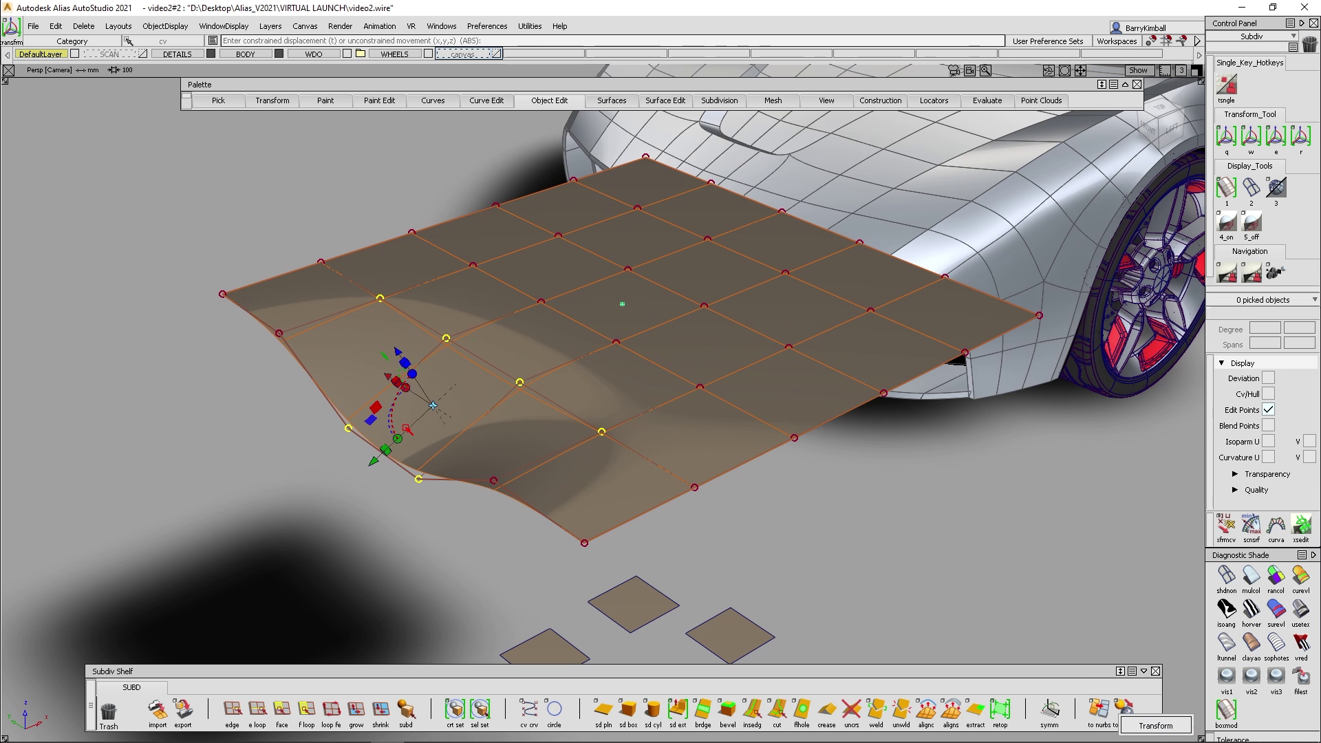
{"action": "left_click_drag", "start_coordinate": [629, 479], "coordinate": [401, 390], "text": "alt+shift"}
{"action": "left_click_drag", "start_coordinate": [763, 483], "coordinate": [561, 473], "text": "alt+shift"}
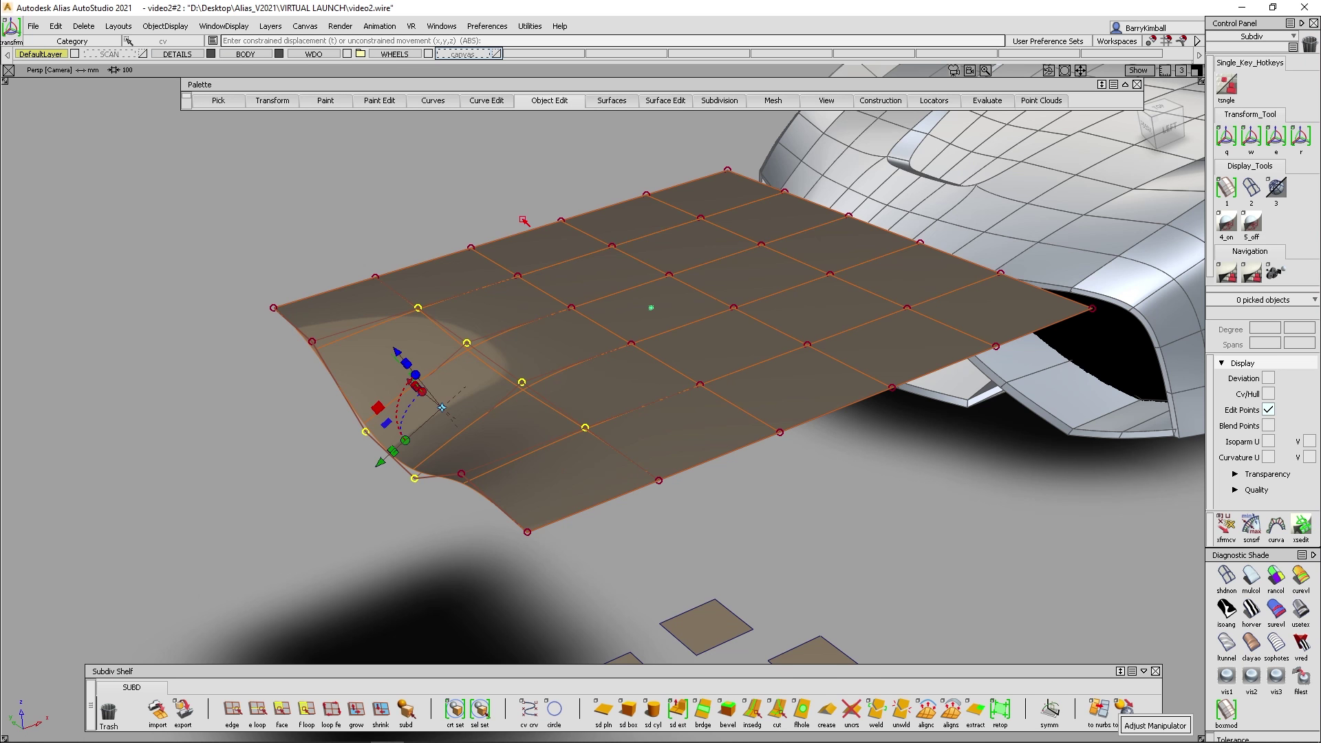
Orient the Transform manipulator locally to the surface and slide the picked CVs near the edge along its tilted axis.
{"action": "left_click_drag", "start_coordinate": [380, 461], "coordinate": [359, 496]}
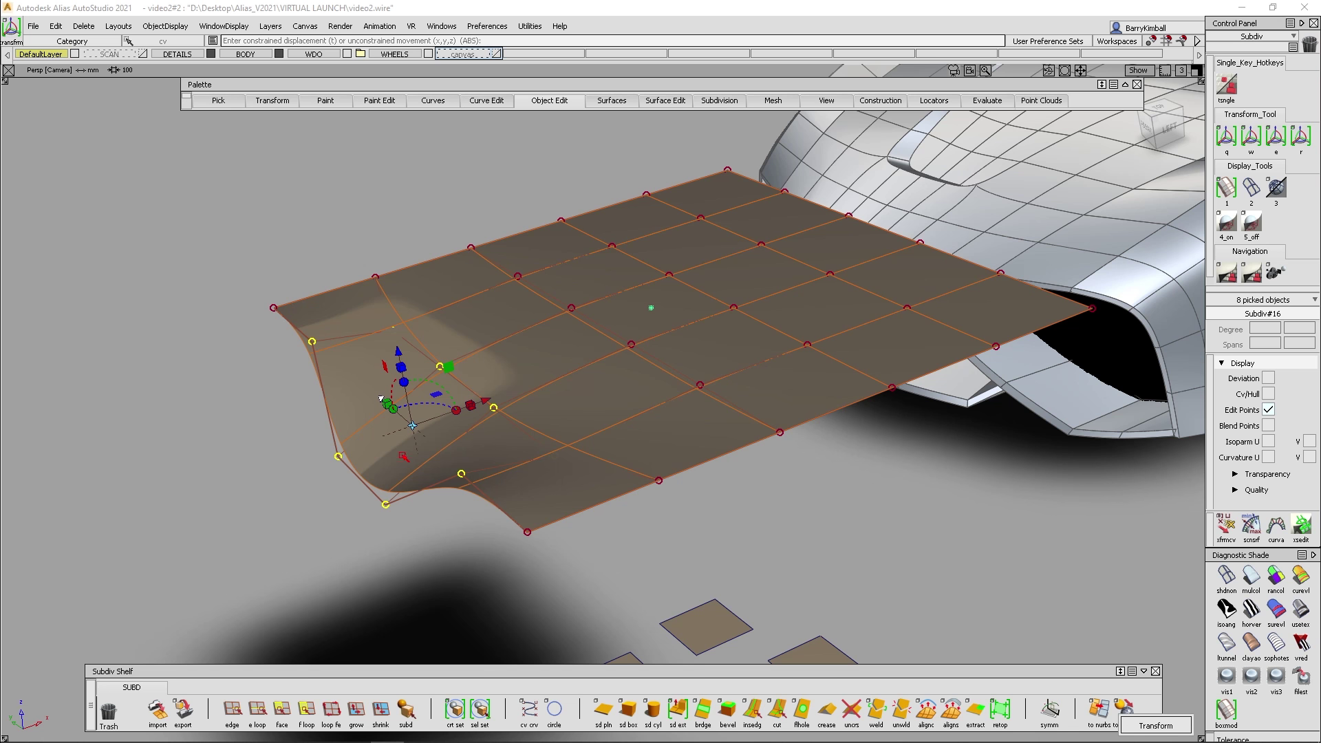
{"action": "key", "text": "w"}
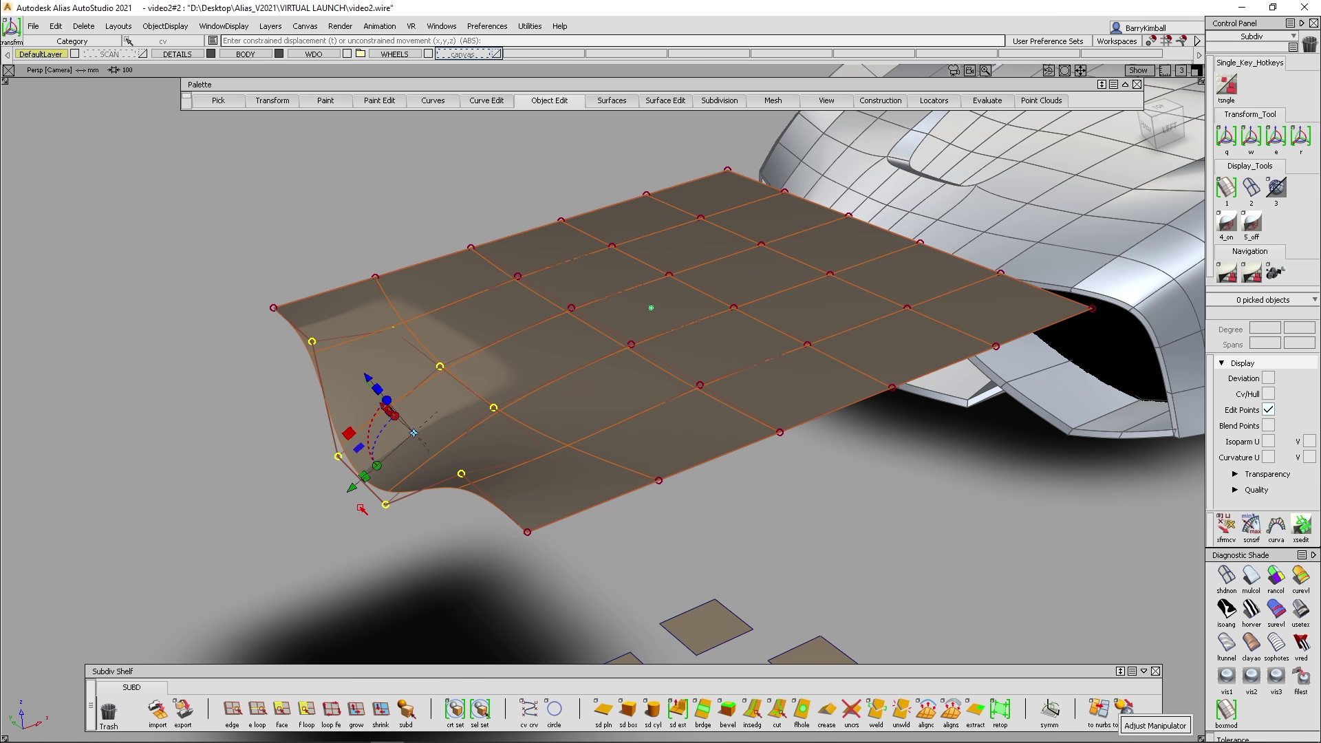
{"action": "left_click_drag", "start_coordinate": [353, 488], "coordinate": [395, 449]}
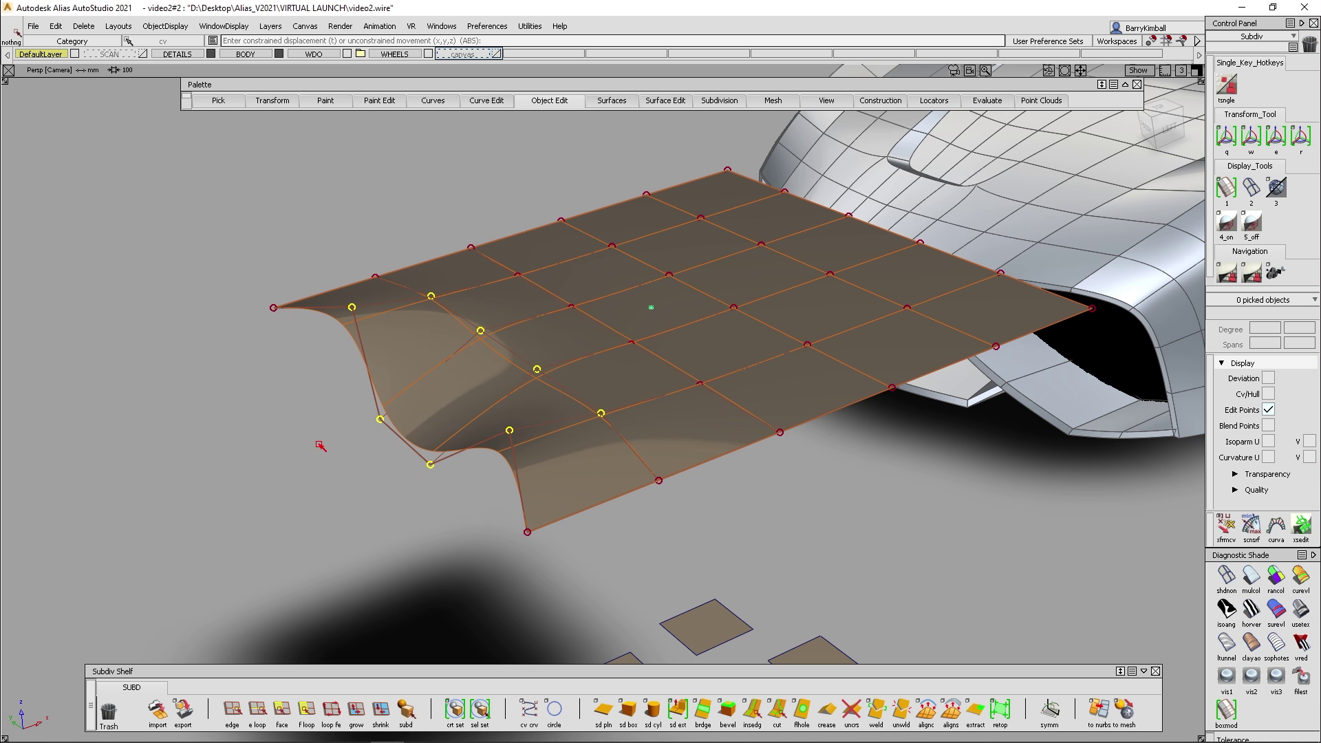
Clear the picked CVs, pick the three faces around the subdiv plane's deformed near edge and activate Transform on them.
{"action": "left_click_drag", "start_coordinate": [319, 445], "coordinate": [295, 410], "text": "ctrl+shift"}
{"action": "left_click", "coordinate": [292, 407], "text": "ctrl+shift"}
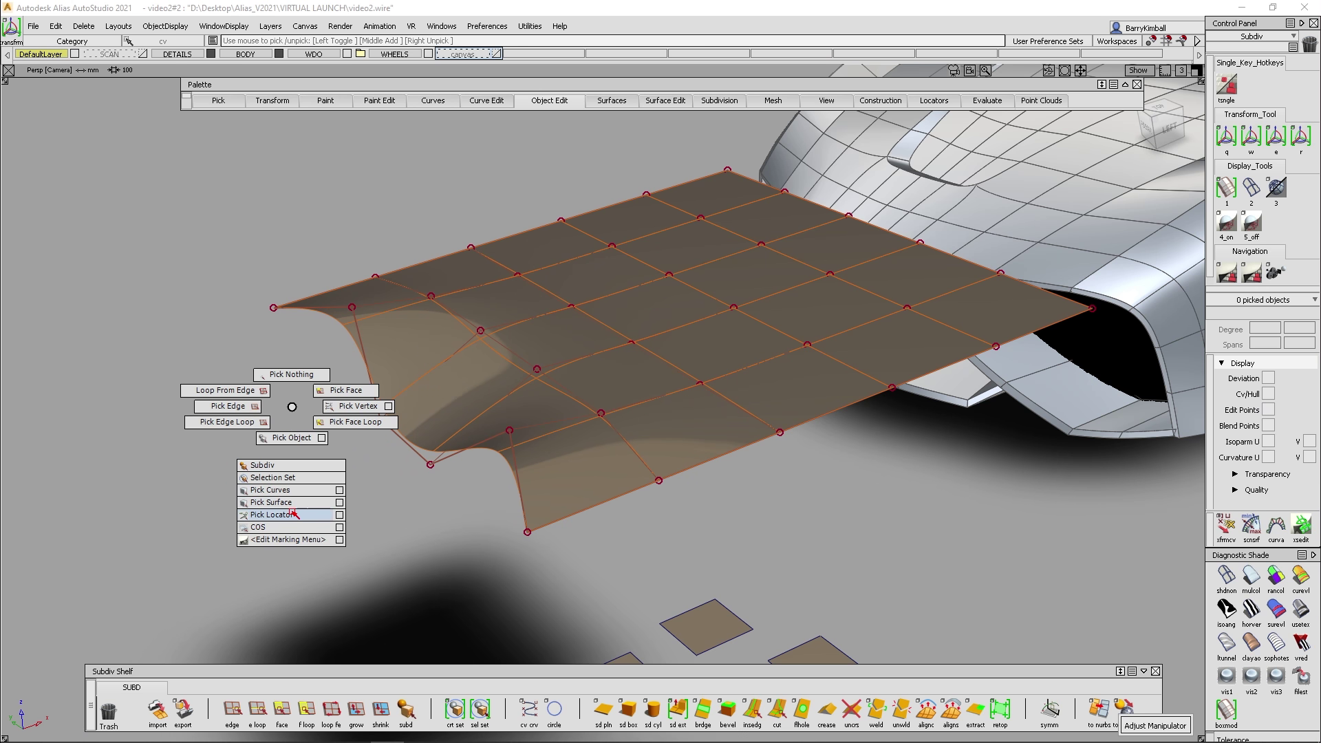
{"action": "left_click_drag", "start_coordinate": [337, 389], "coordinate": [344, 390]}
{"action": "left_click", "coordinate": [436, 370]}
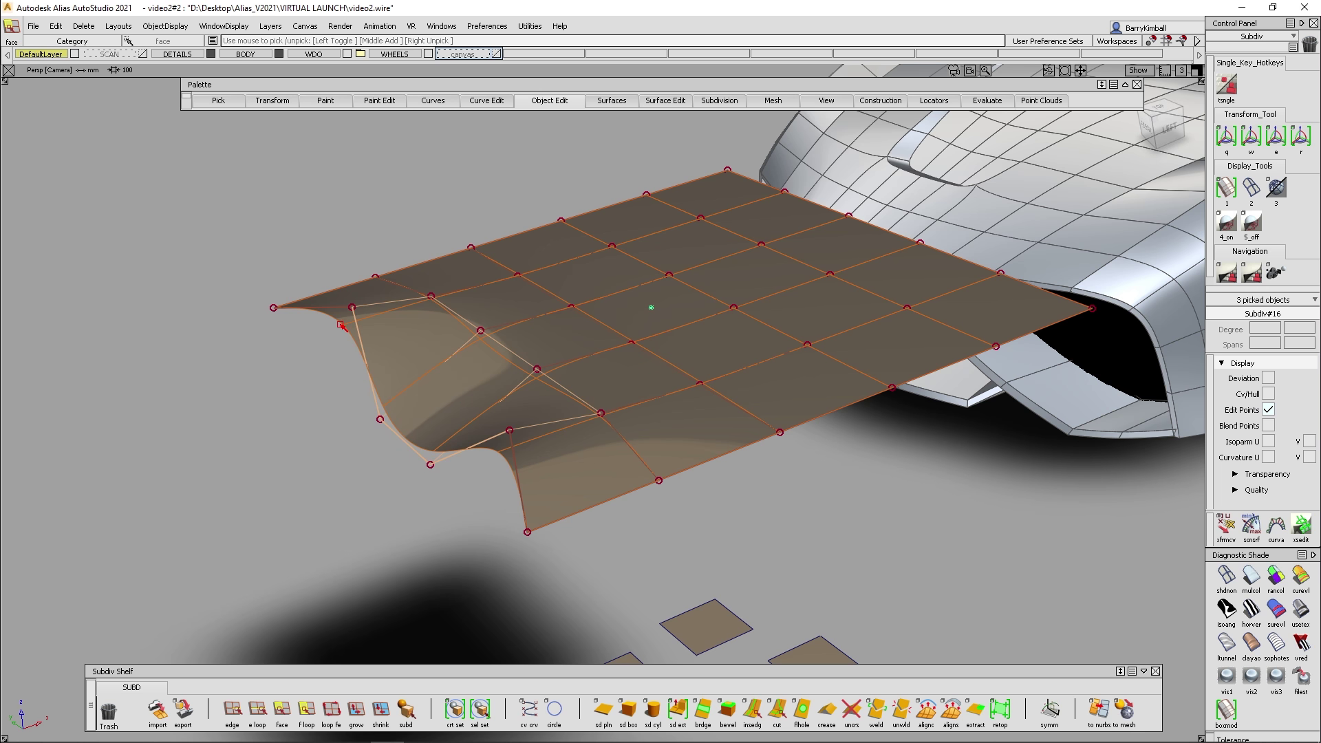
{"action": "middle_click", "coordinate": [338, 322], "text": "ctrl+shift"}
{"action": "middle_click_drag", "start_coordinate": [330, 284], "coordinate": [331, 285], "text": "ctrl+shift"}
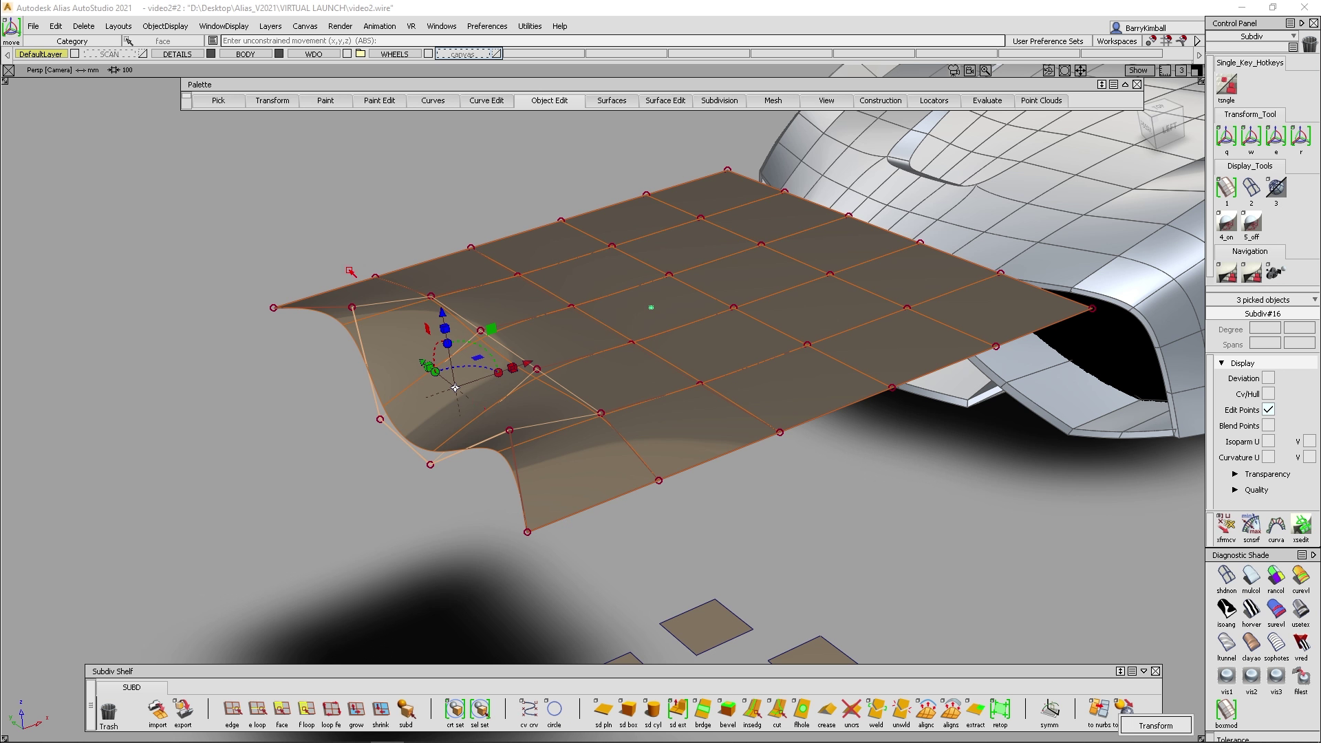
Align the Transform manipulator to the subdiv edge Subdiv#16.e41 and slide the picked faces outward along that edge direction.
{"action": "left_click", "coordinate": [375, 305]}
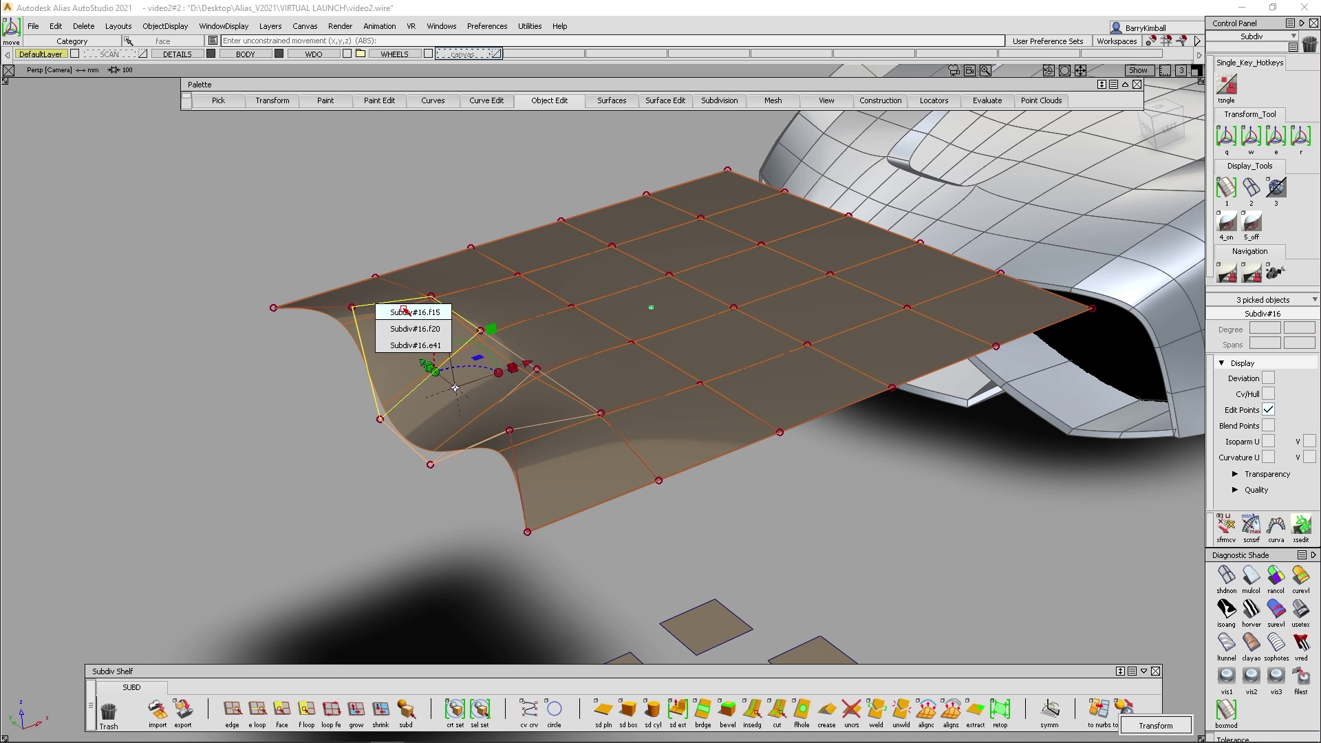
{"action": "left_click", "coordinate": [400, 345]}
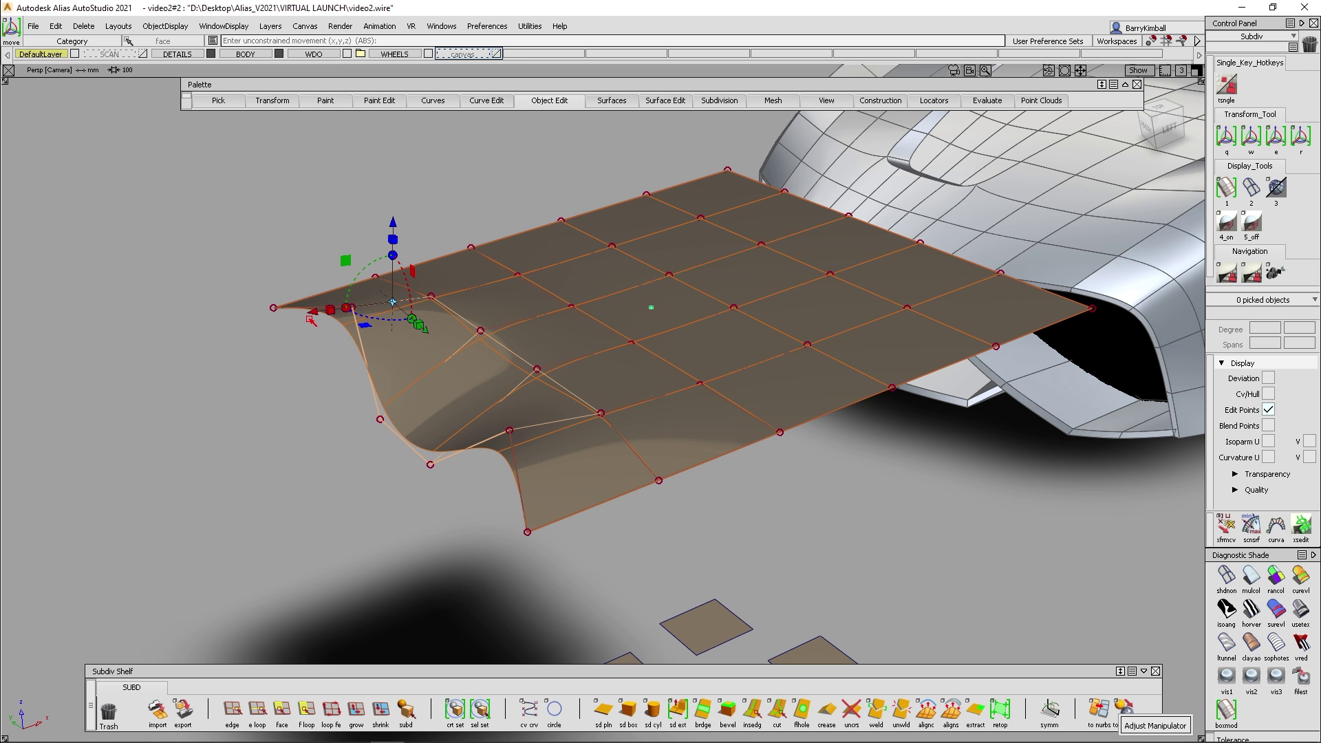
{"action": "left_click_drag", "start_coordinate": [311, 321], "coordinate": [280, 328]}
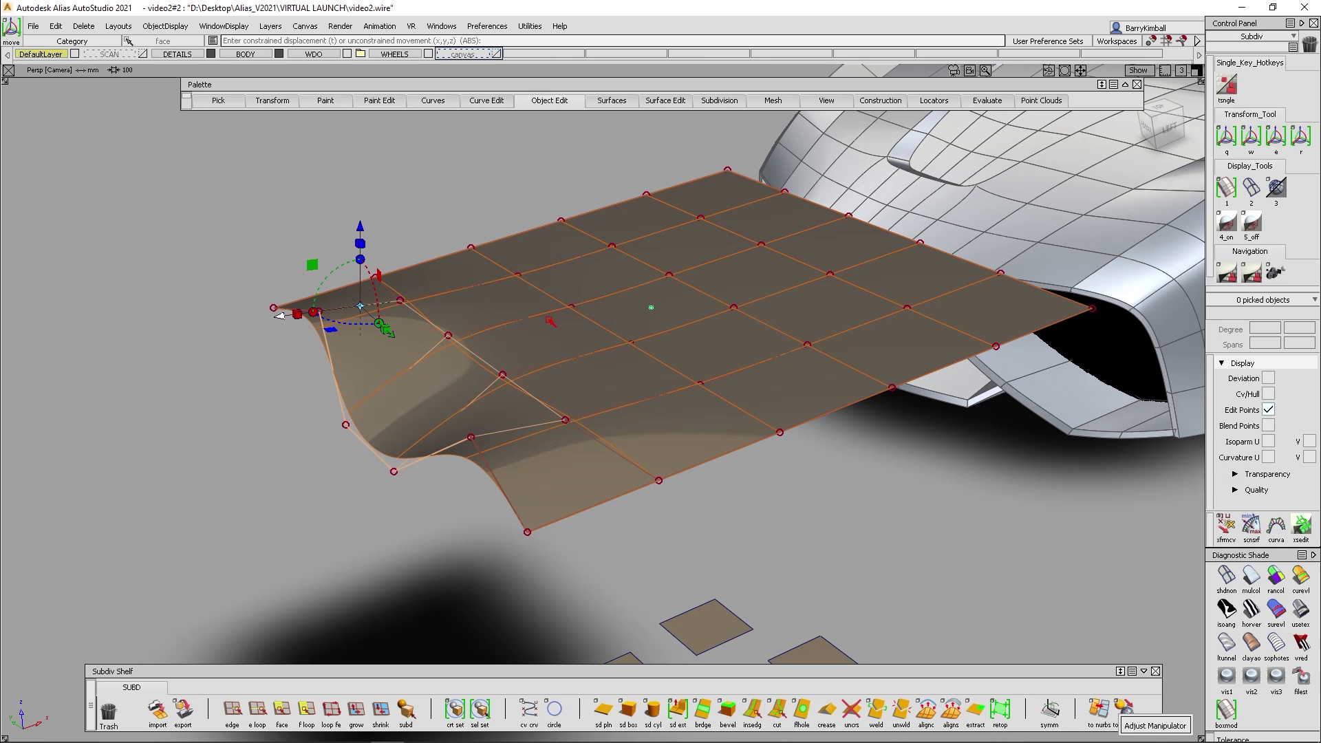
Clear the face pick and use Transform CV to move the two front CVs of the deformed edge slightly inward.
{"action": "key", "text": "Escape"}
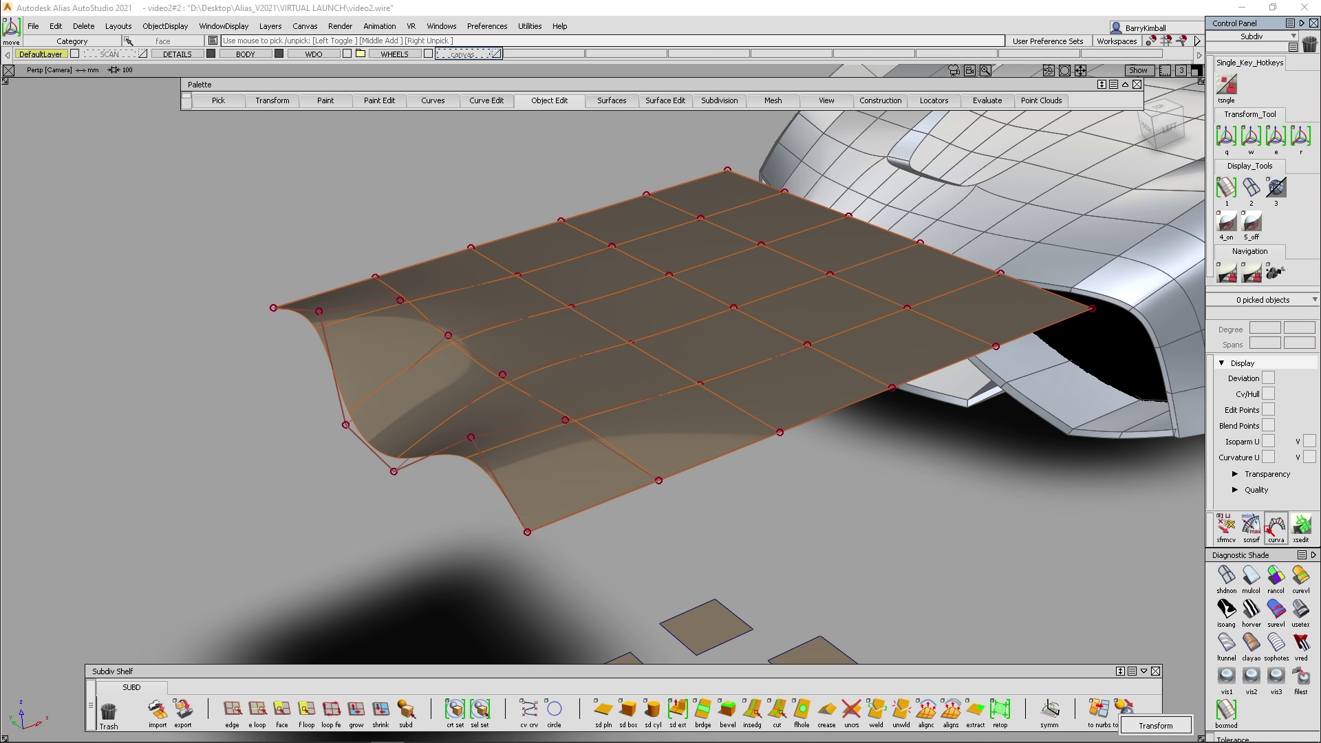
{"action": "left_click", "coordinate": [1225, 527]}
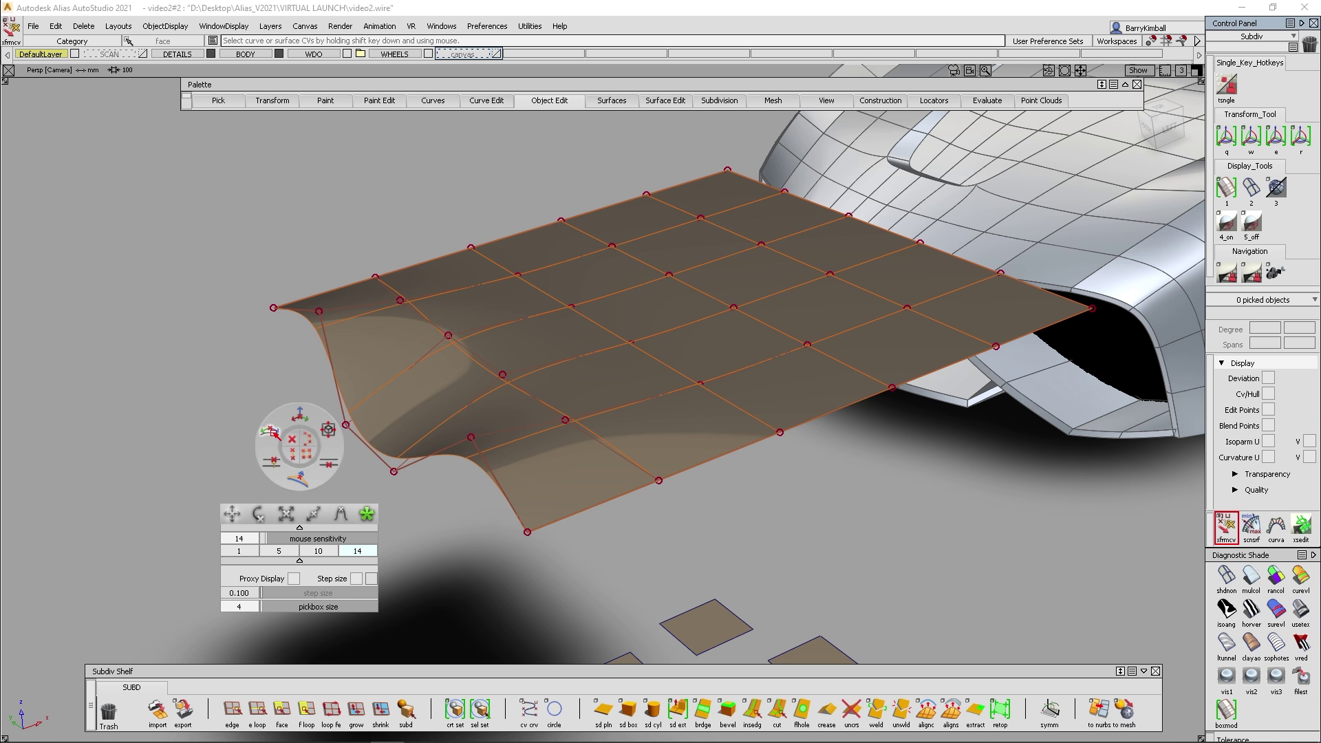
{"action": "left_click", "coordinate": [292, 439]}
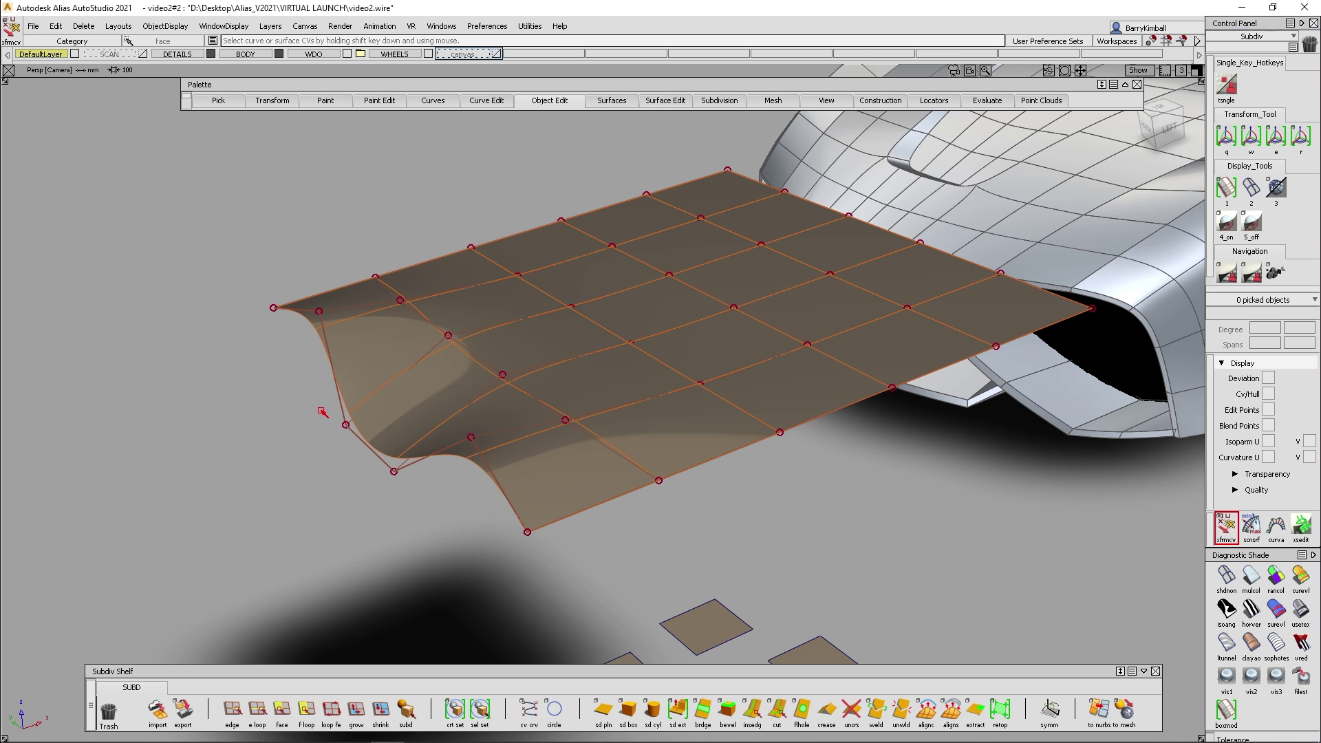
{"action": "left_click_drag", "start_coordinate": [424, 510], "coordinate": [414, 496]}
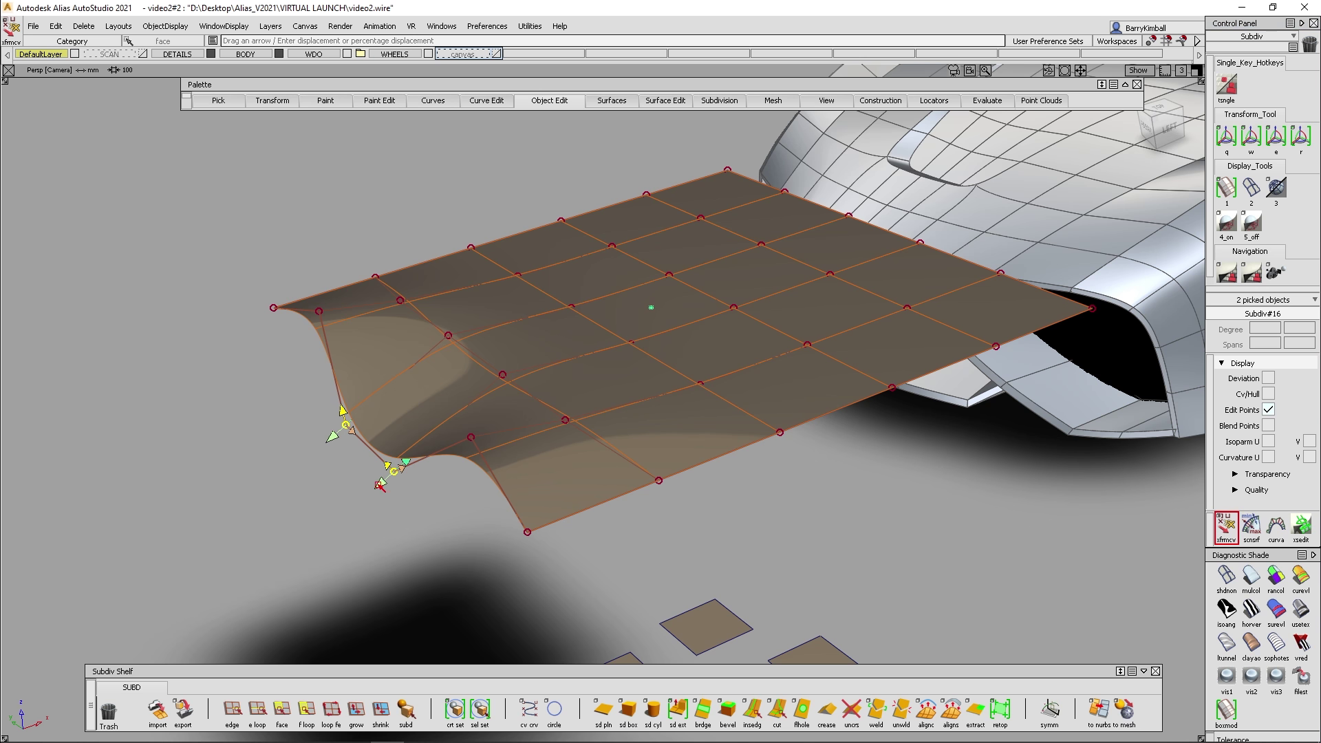
{"action": "left_click_drag", "start_coordinate": [522, 381], "coordinate": [460, 349]}
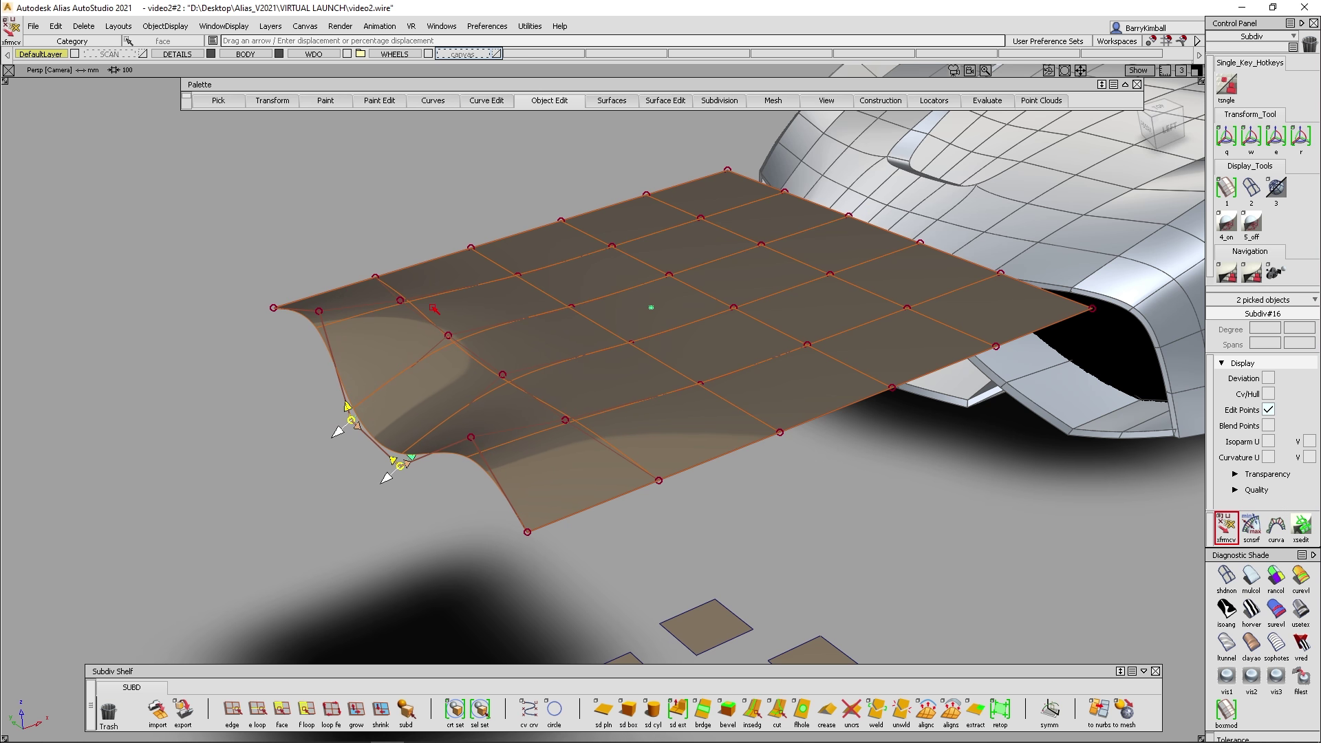
Add the two CVs behind the deformed edge and move all four along the direction of a neighbouring hull line.
{"action": "left_click_drag", "start_coordinate": [536, 401], "coordinate": [536, 401], "text": "shift"}
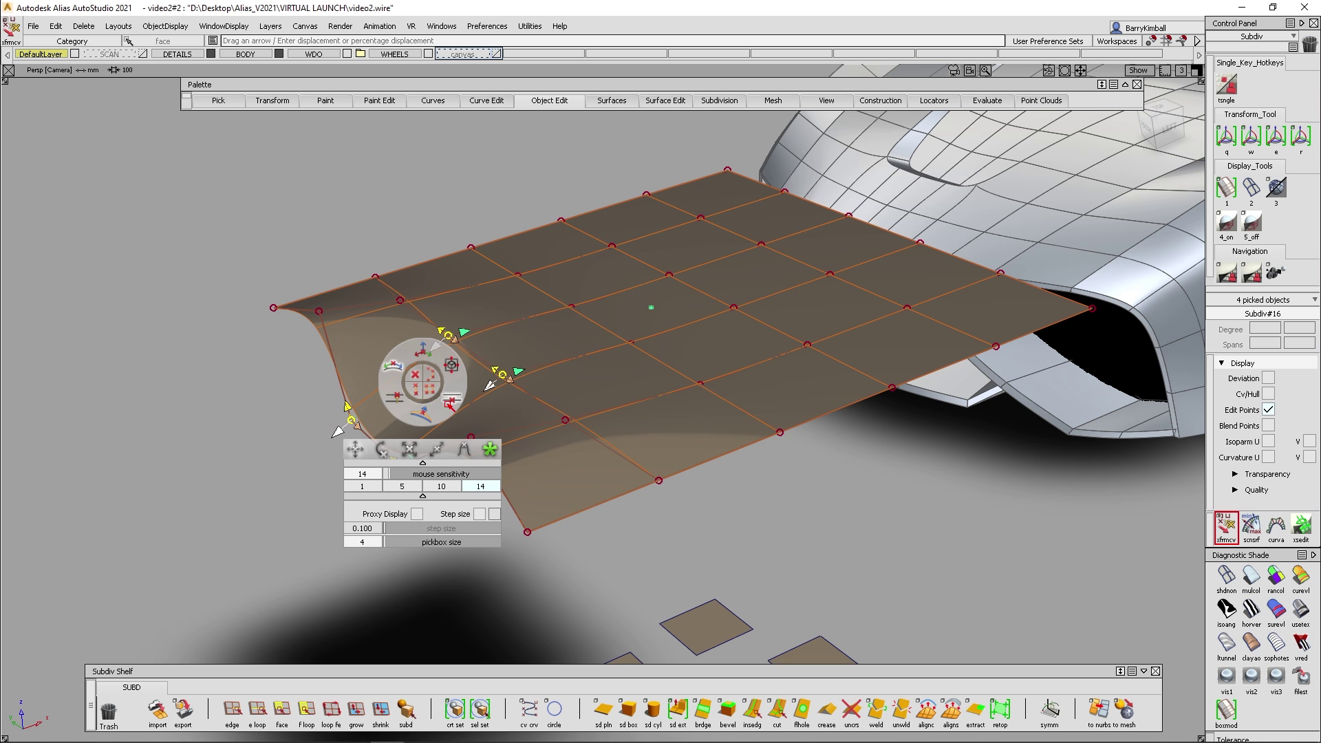
{"action": "left_click", "coordinate": [452, 400]}
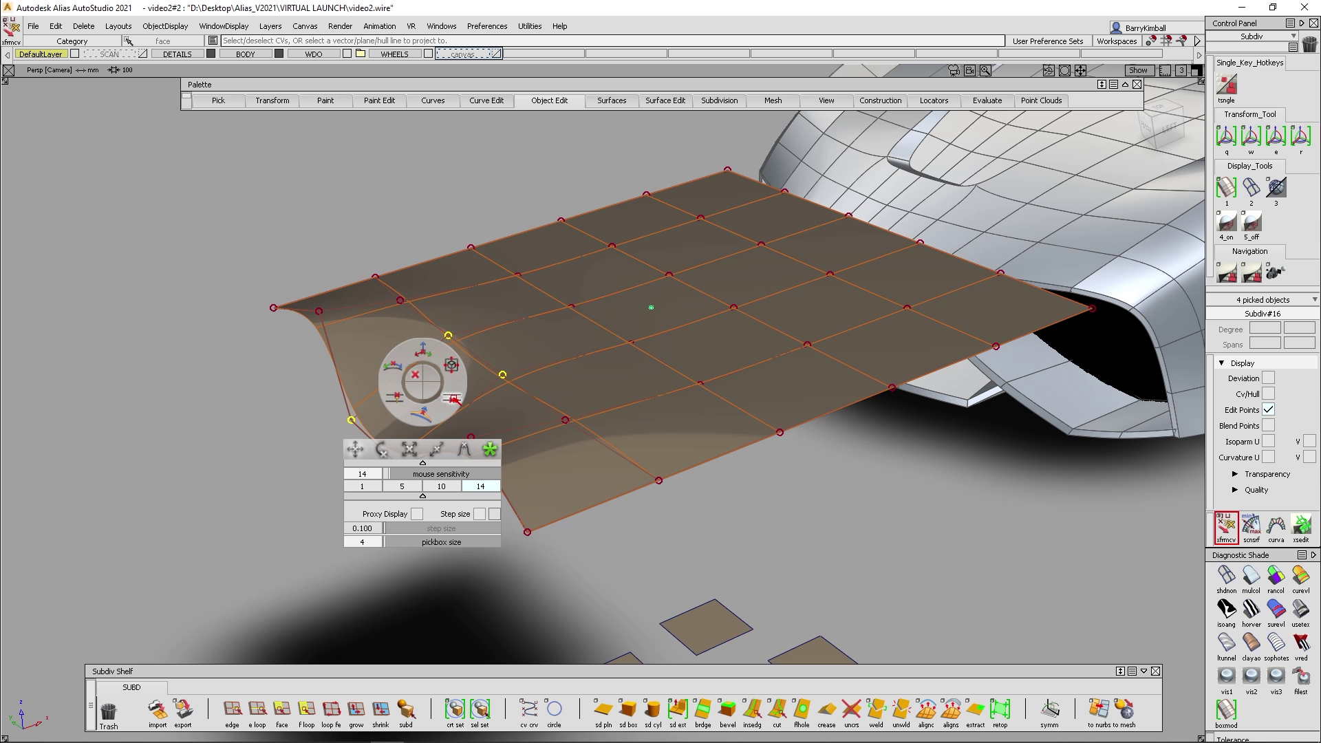
{"action": "left_click", "coordinate": [357, 306]}
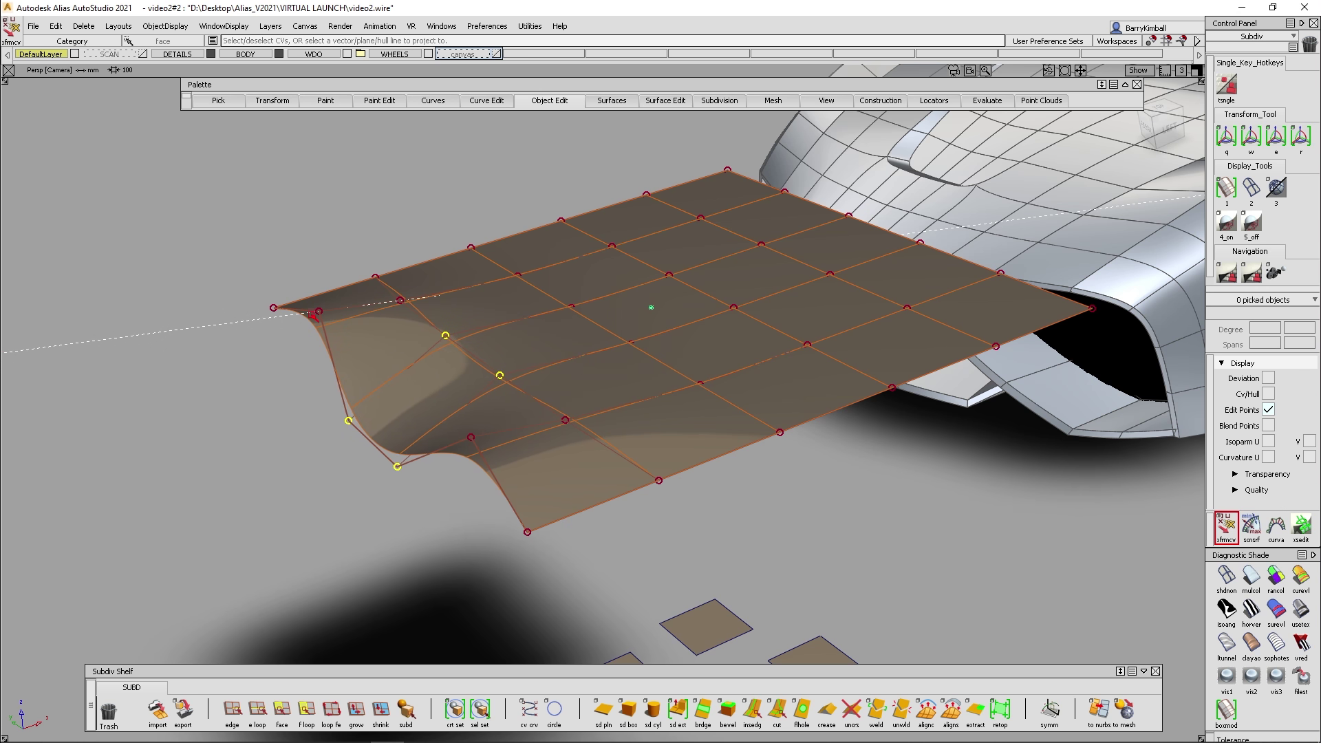
{"action": "left_click_drag", "start_coordinate": [315, 314], "coordinate": [567, 341]}
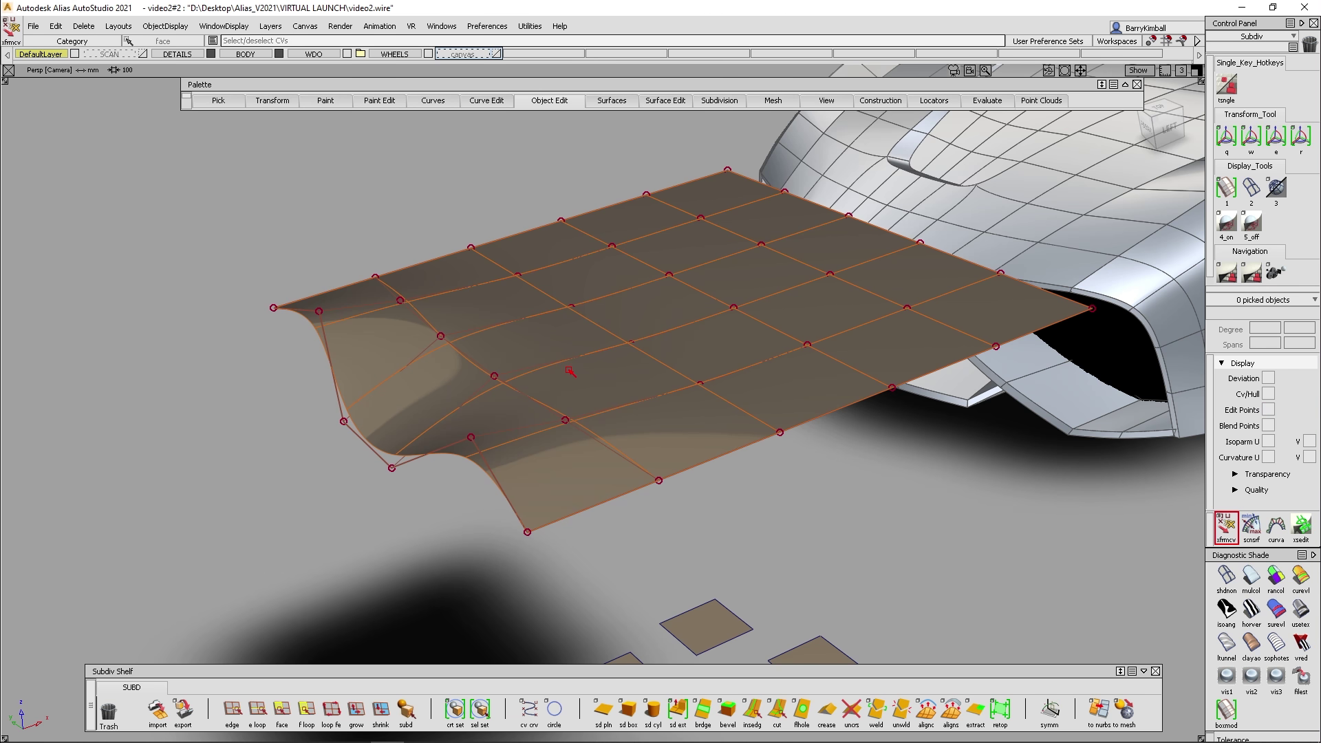
Pick the small plane that sits apart from the other three and move its pivot to its far corner.
{"action": "right_click_drag", "start_coordinate": [570, 371], "coordinate": [599, 419], "text": "alt+shift"}
{"action": "middle_click_drag", "start_coordinate": [600, 419], "coordinate": [601, 377], "text": "alt+shift"}
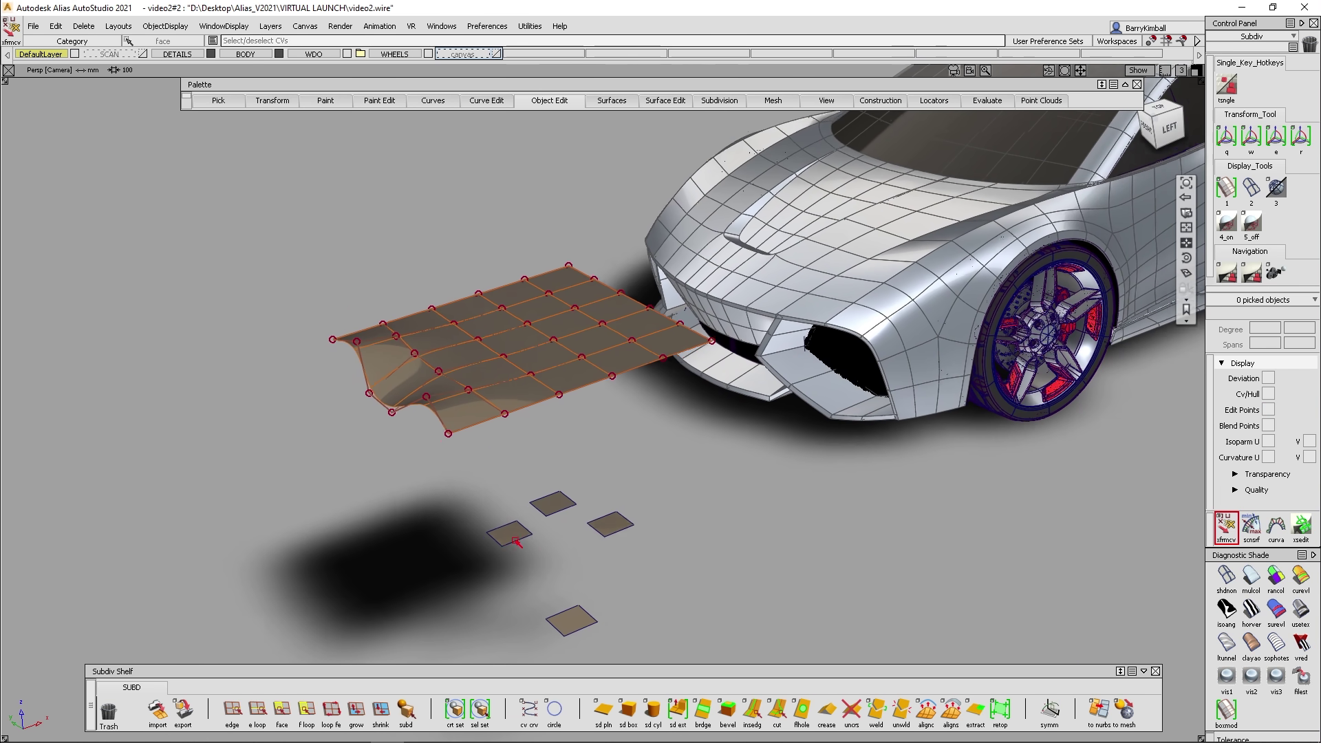
{"action": "left_click_drag", "start_coordinate": [516, 542], "coordinate": [600, 521], "text": "alt+shift"}
{"action": "left_click", "coordinate": [606, 525]}
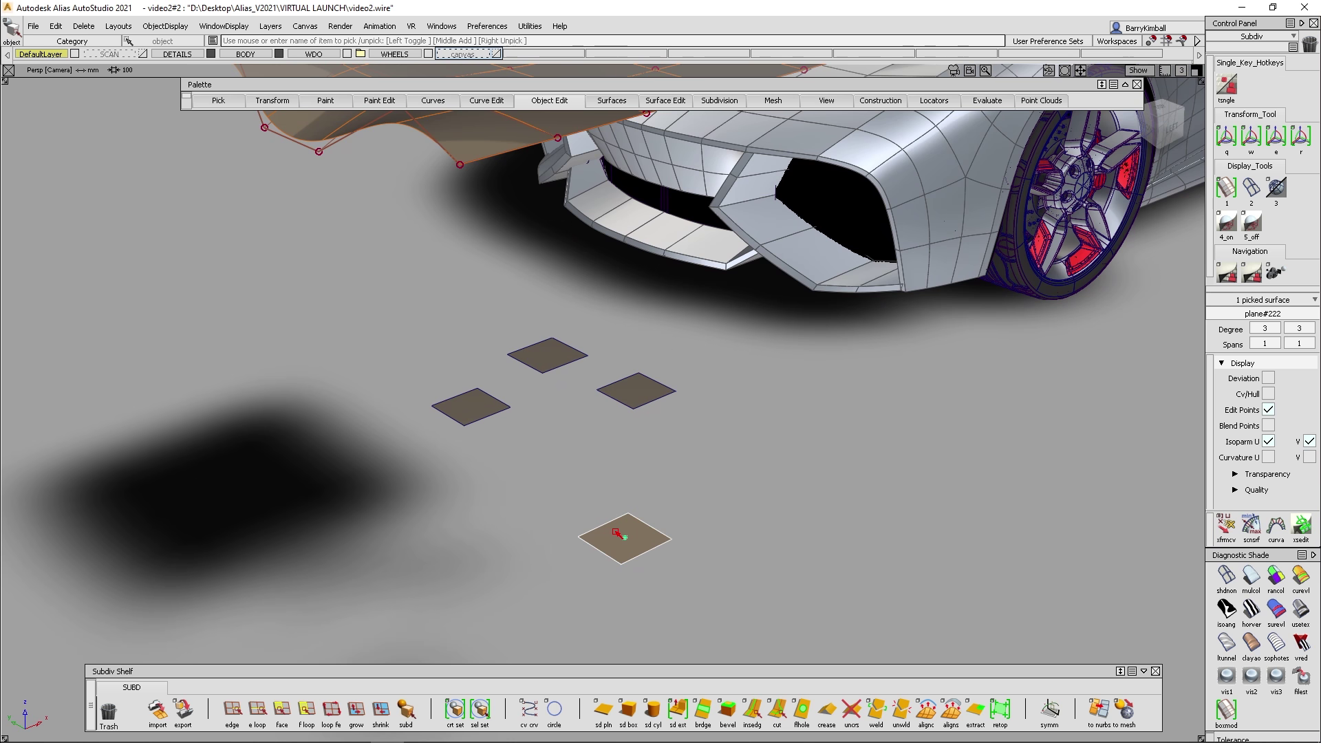
{"action": "middle_click_drag", "start_coordinate": [634, 518], "coordinate": [634, 518], "text": "ctrl+shift"}
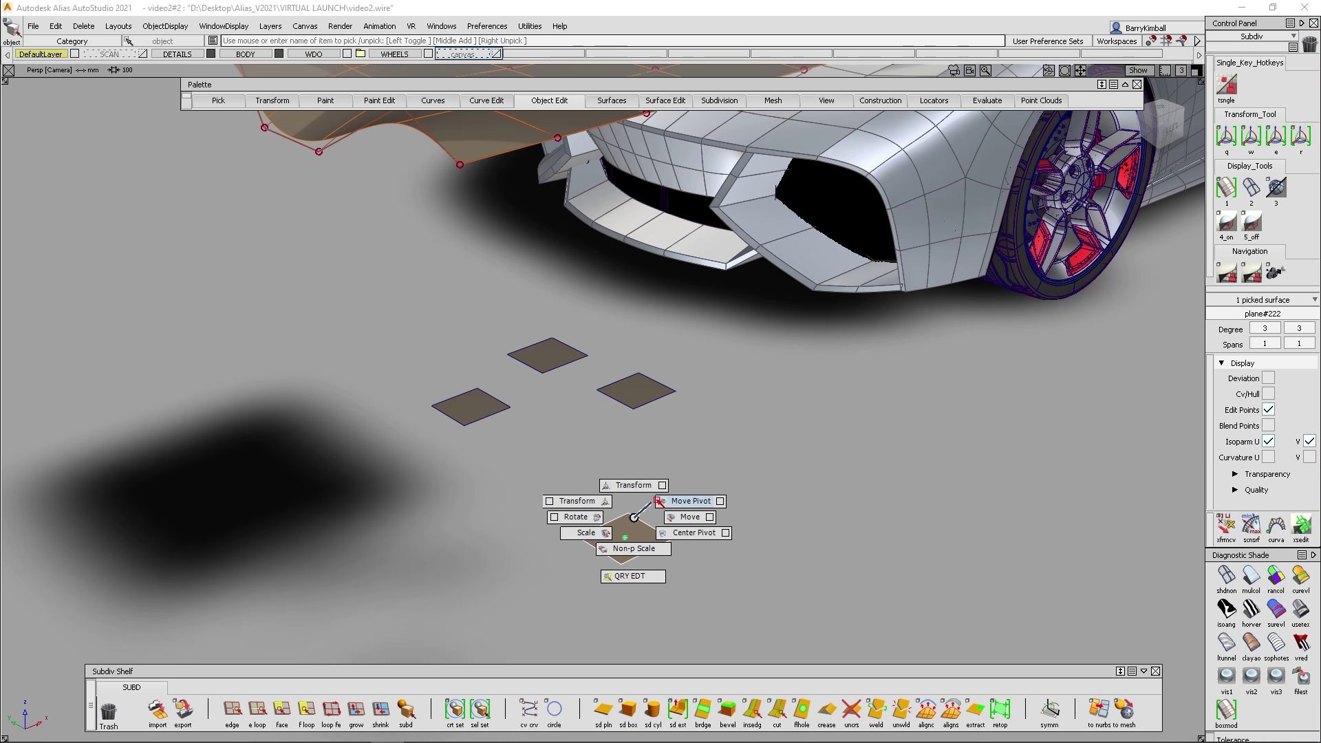
{"action": "left_click_drag", "start_coordinate": [659, 501], "coordinate": [619, 491], "text": "ctrl+shift"}
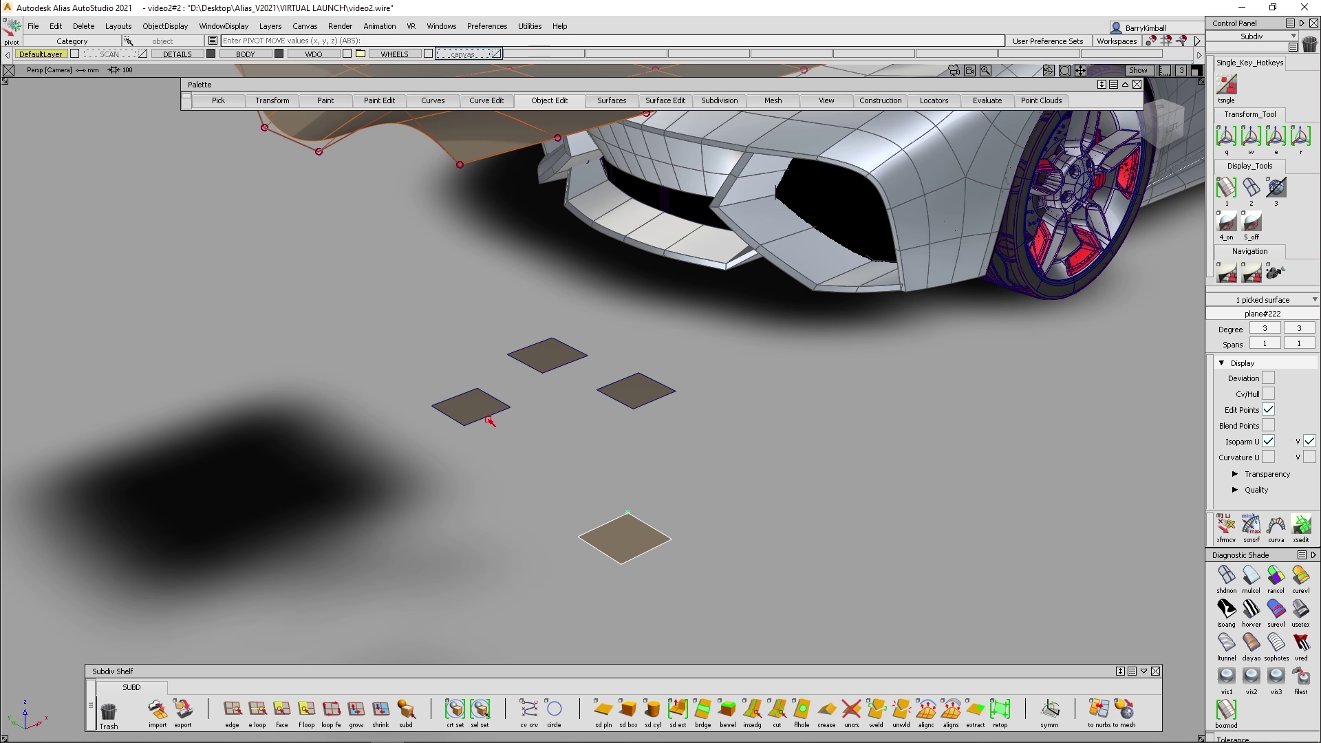
Activate Transform on the picked plane and examine where the manipulator sits relative to the moved pivot.
{"action": "left_click_drag", "start_coordinate": [592, 507], "coordinate": [593, 504], "text": "ctrl+shift"}
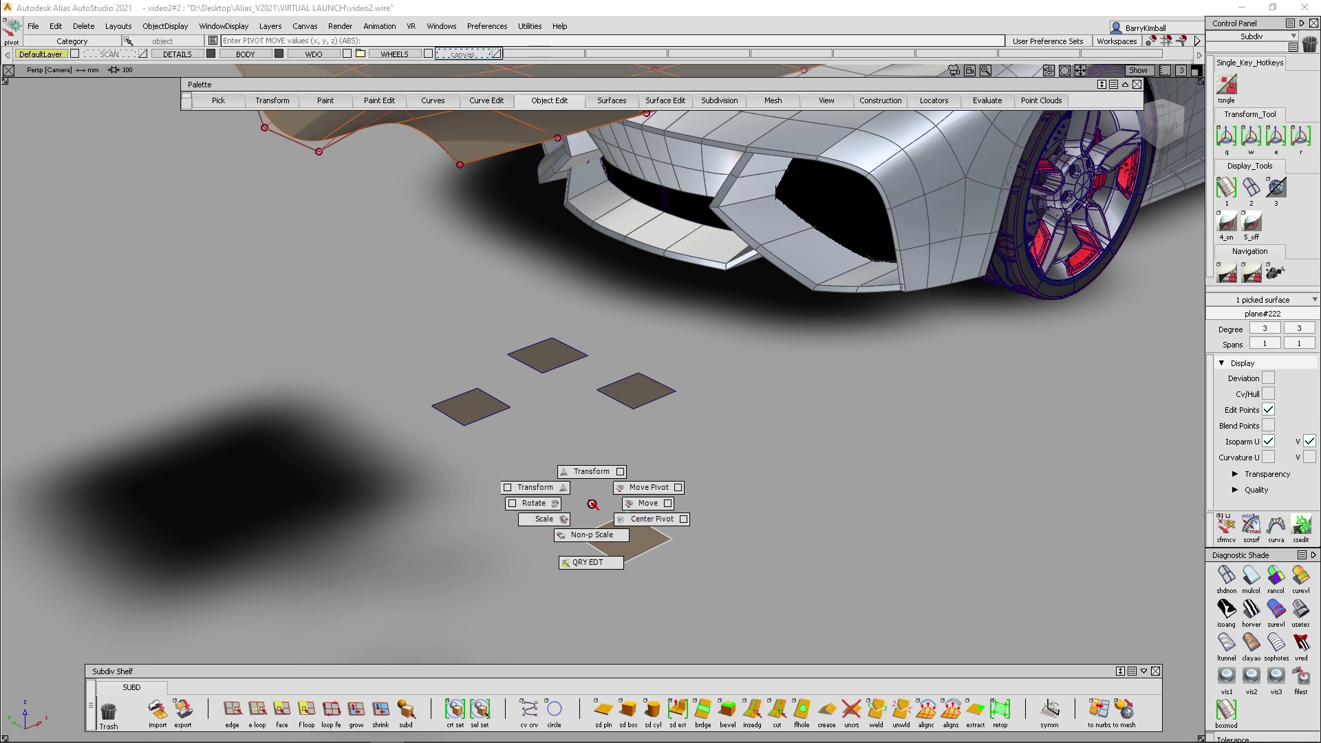
{"action": "left_click_drag", "start_coordinate": [589, 456], "coordinate": [599, 419], "text": "ctrl+shift"}
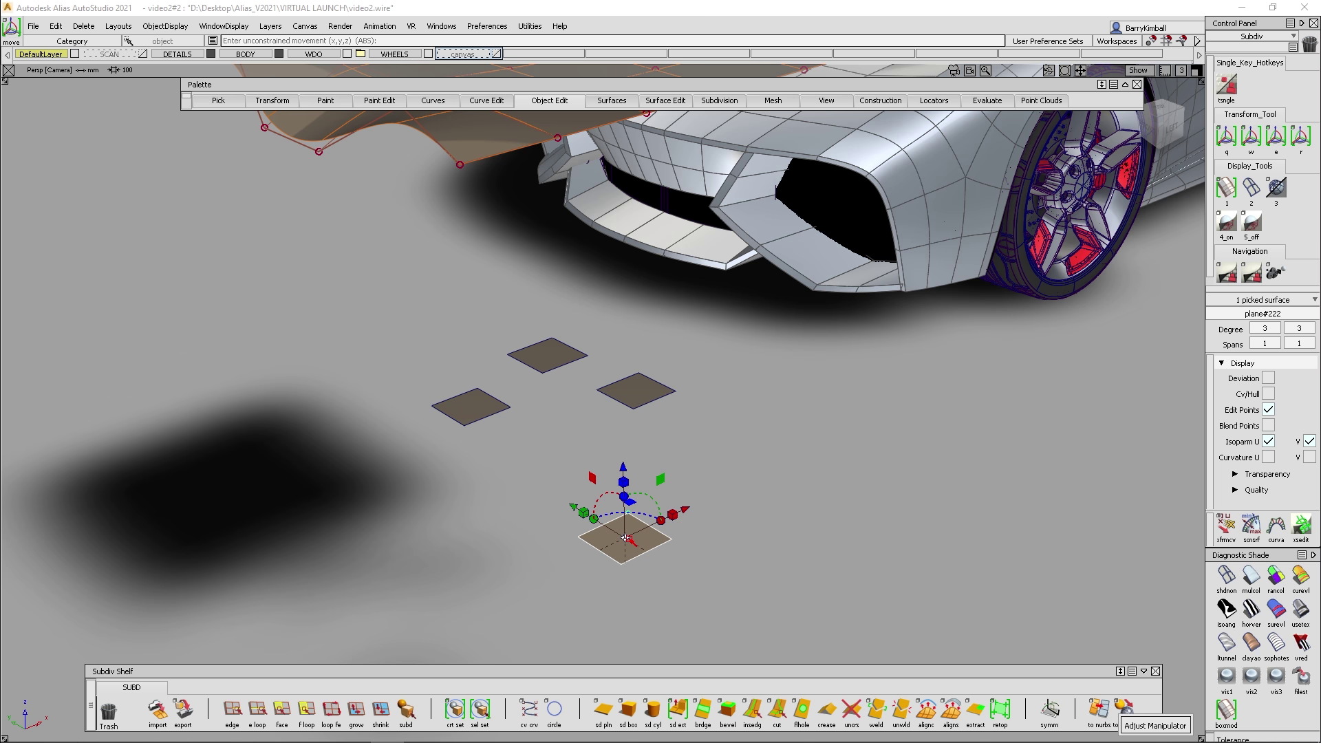
{"action": "right_click_drag", "start_coordinate": [629, 542], "coordinate": [660, 534], "text": "alt+shift"}
{"action": "middle_click_drag", "start_coordinate": [660, 535], "coordinate": [623, 440], "text": "alt+shift"}
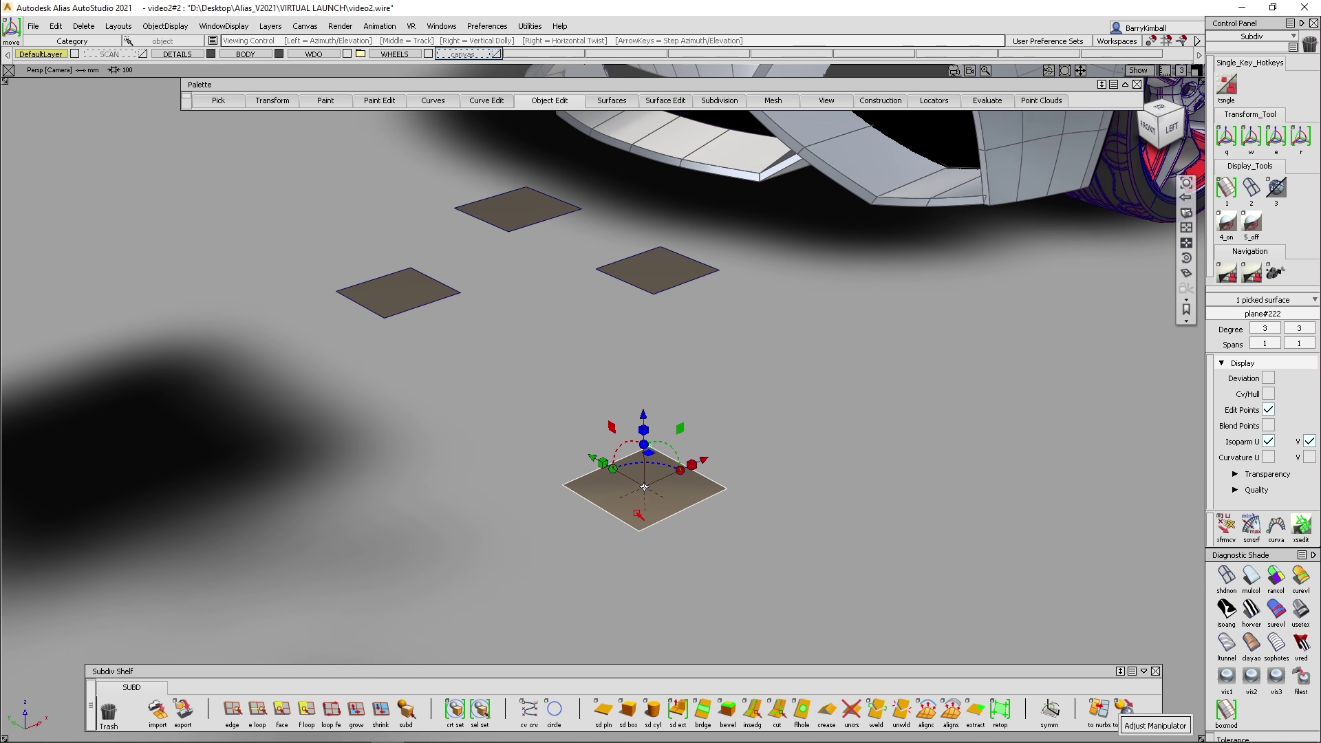
{"action": "left_click_drag", "start_coordinate": [637, 514], "coordinate": [661, 474], "text": "alt+shift"}
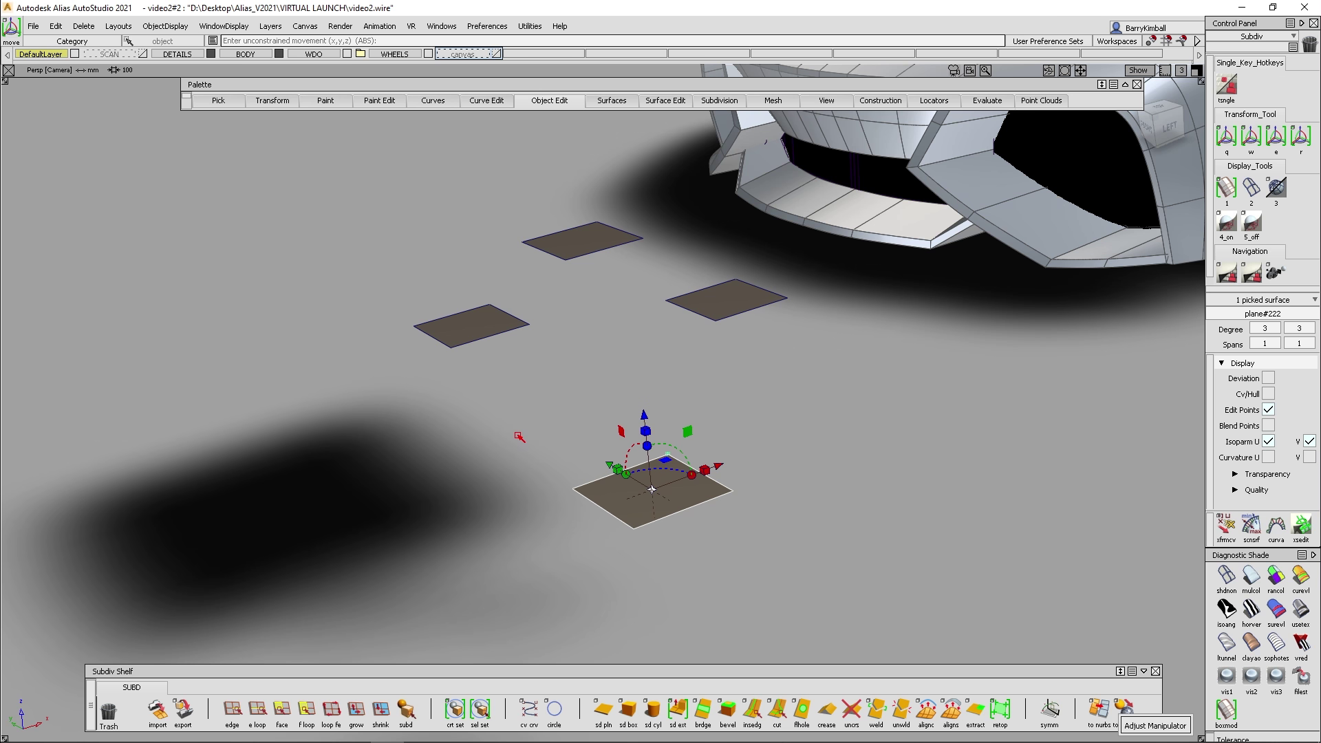
Clear the pick, set the Universal Transform mode to Pivot and pick the separate plane again.
{"action": "left_click_drag", "start_coordinate": [518, 436], "coordinate": [609, 461], "text": "ctrl+shift"}
{"action": "middle_click", "coordinate": [580, 439], "text": "ctrl+shift"}
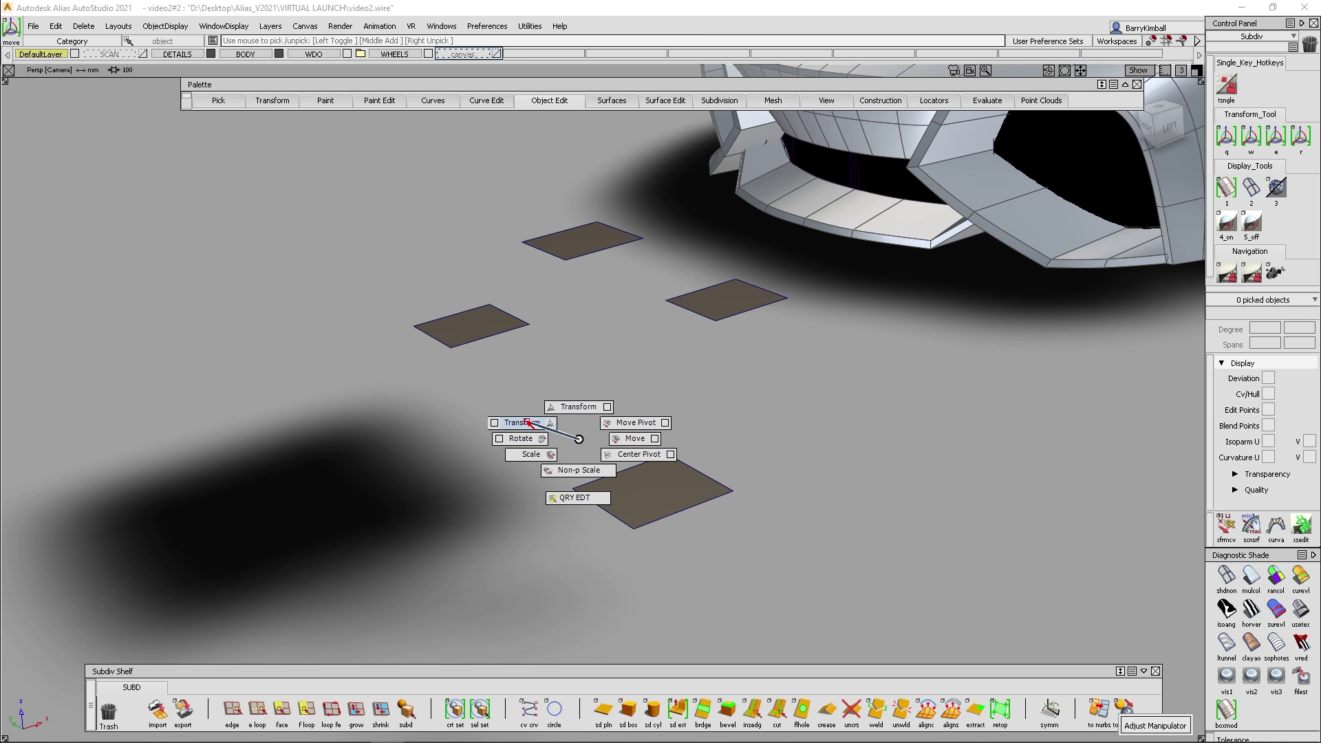
{"action": "middle_click_drag", "start_coordinate": [526, 422], "coordinate": [526, 422], "text": "ctrl+shift"}
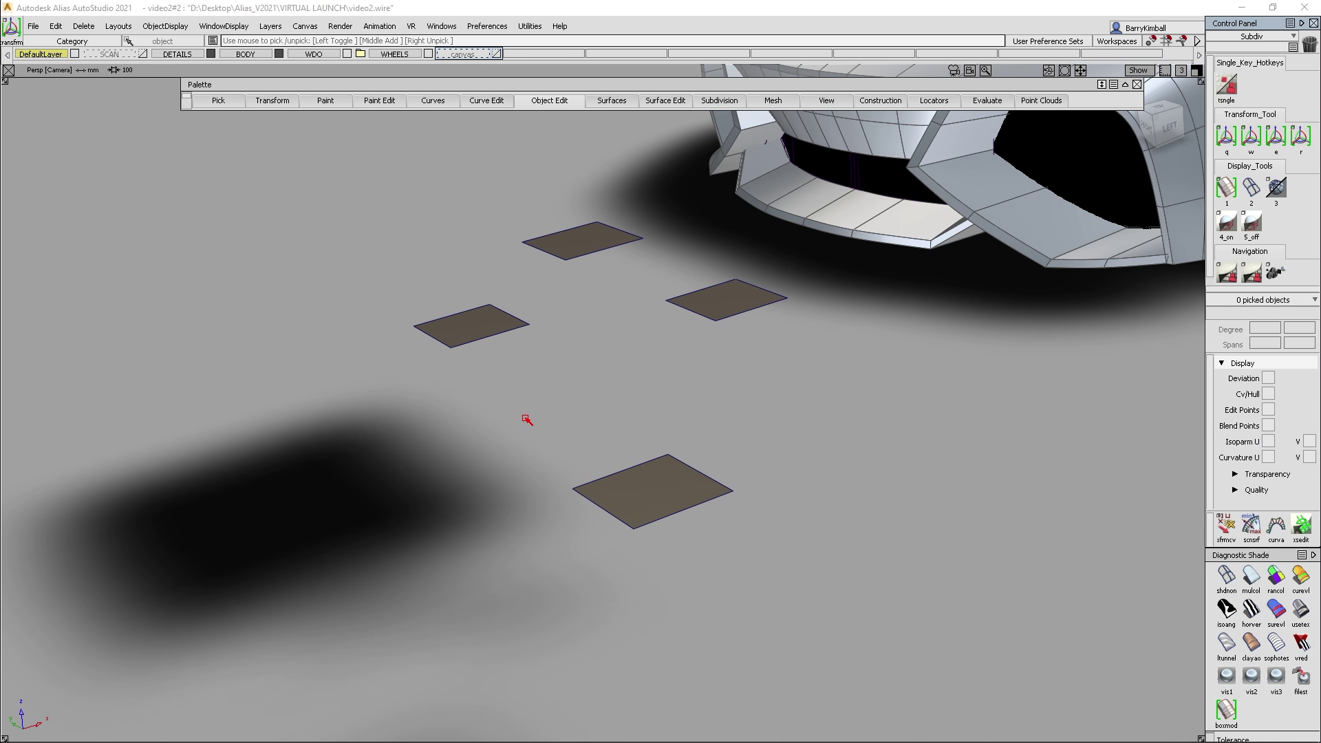
{"action": "middle_click_drag", "start_coordinate": [556, 462], "coordinate": [471, 451], "text": "ctrl+shift"}
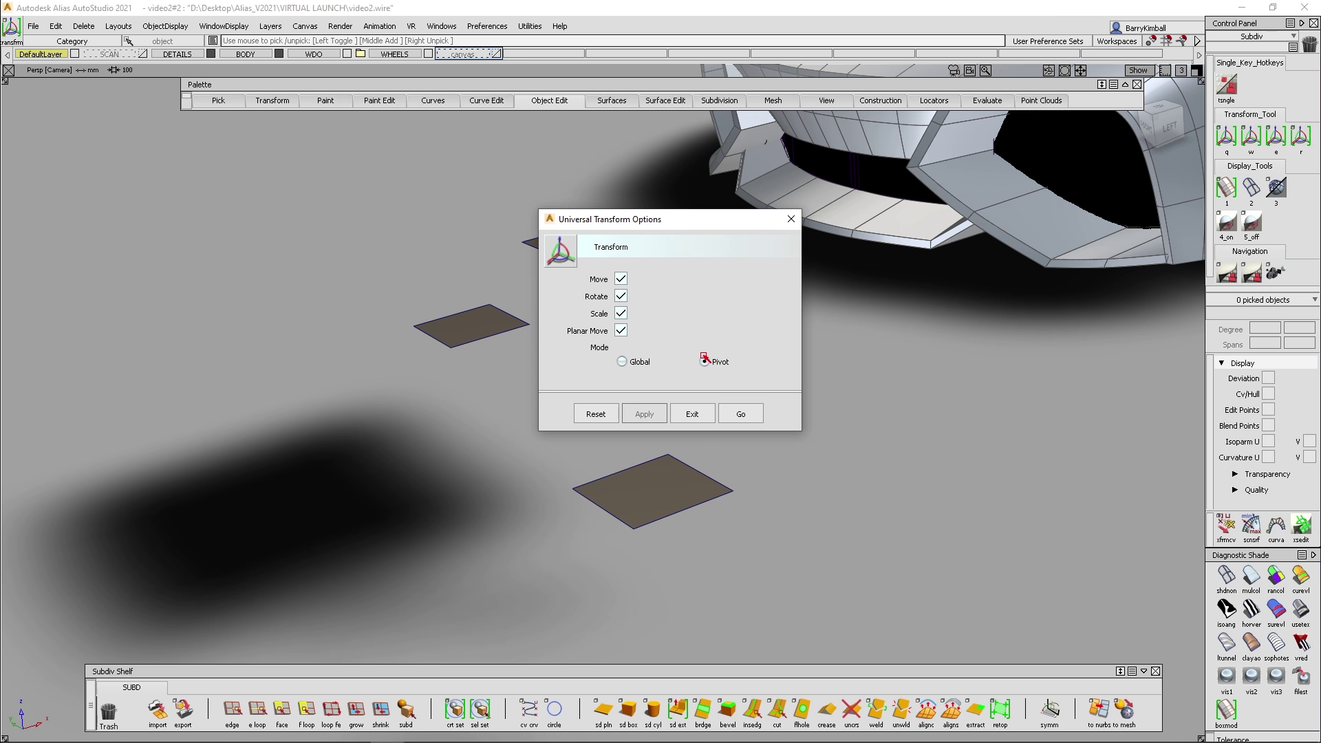
{"action": "left_click", "coordinate": [740, 414]}
{"action": "left_click", "coordinate": [688, 470]}
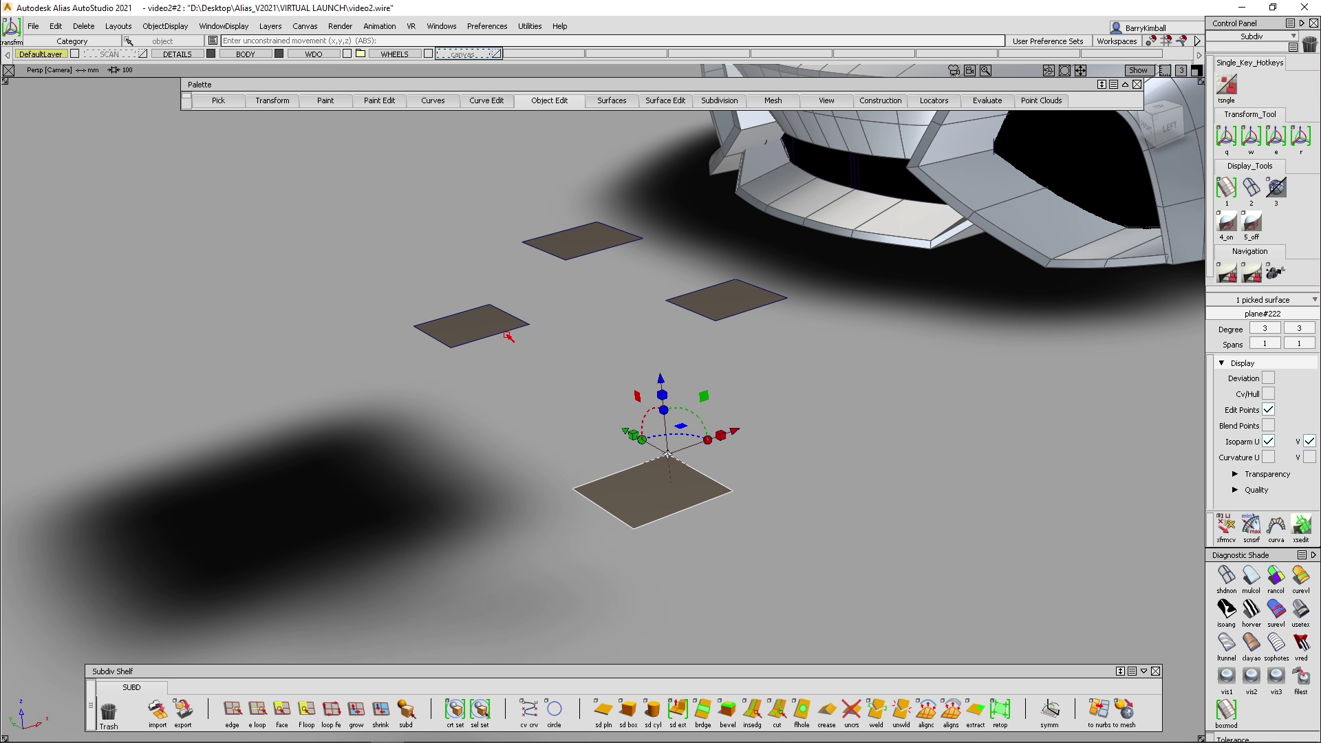
Try snapping the plane by its corner pivot to the nearest corner of the leftmost plane, and undo the move.
{"action": "left_click_drag", "start_coordinate": [502, 335], "coordinate": [530, 323], "text": "ctrl+alt"}
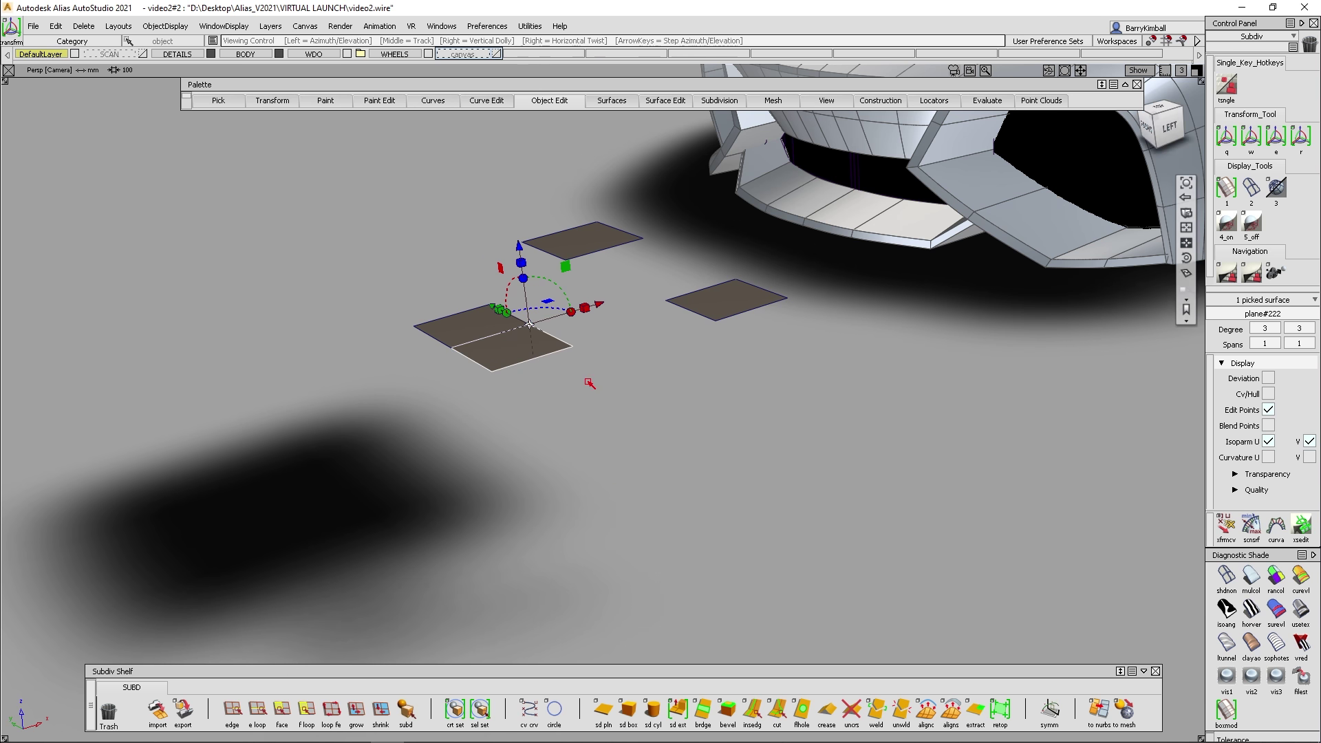
{"action": "left_click_drag", "start_coordinate": [590, 383], "coordinate": [675, 448], "text": "alt+shift"}
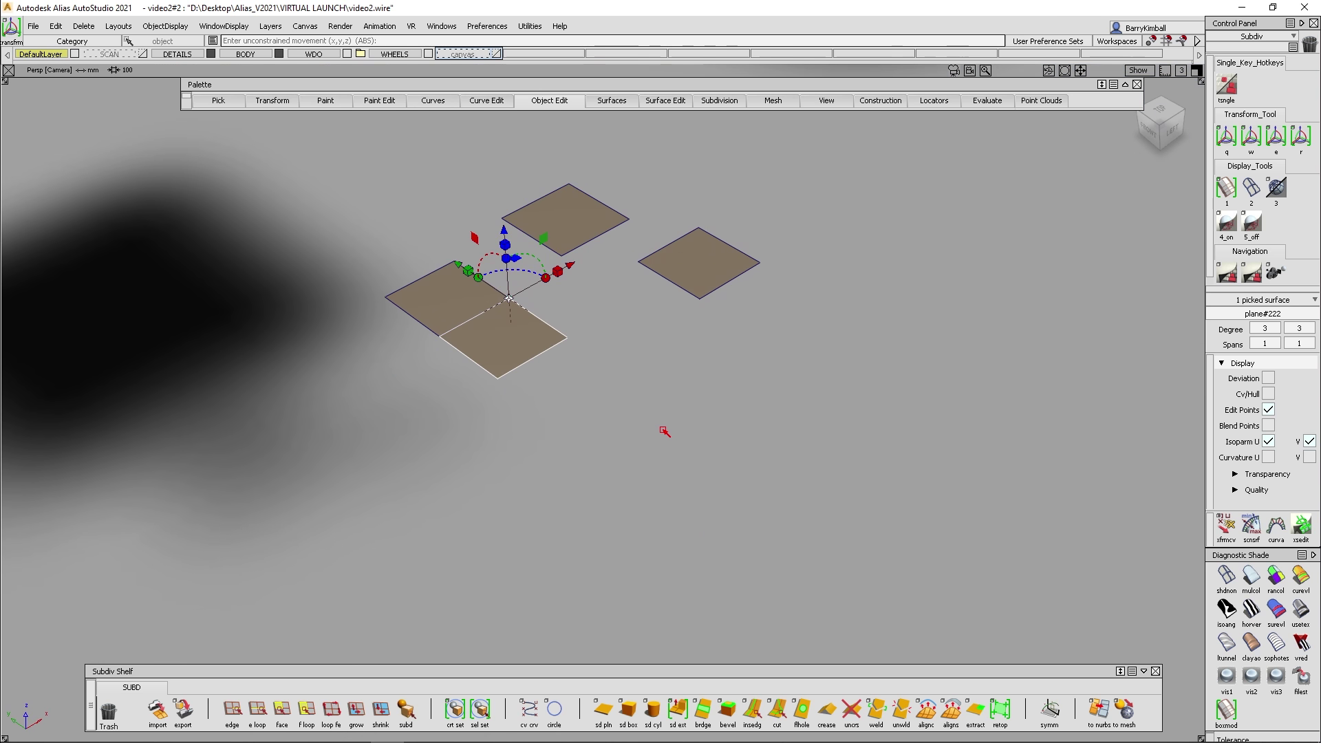
{"action": "key", "text": "ctrl+z"}
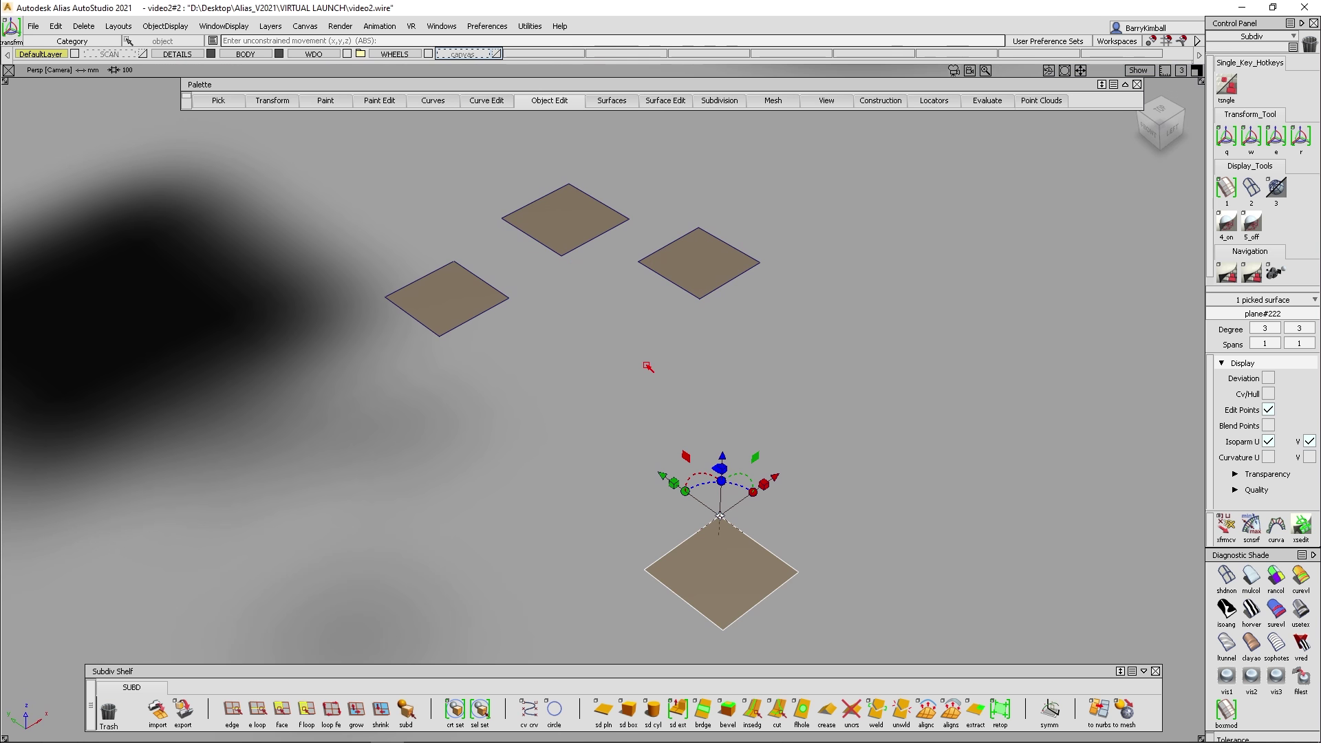
Switch the Transform manipulator to the plane's centre and snap the plane by it to the leftmost plane's corner.
{"action": "key", "text": "w"}
{"action": "right_click_drag", "start_coordinate": [617, 386], "coordinate": [614, 394], "text": "alt+shift"}
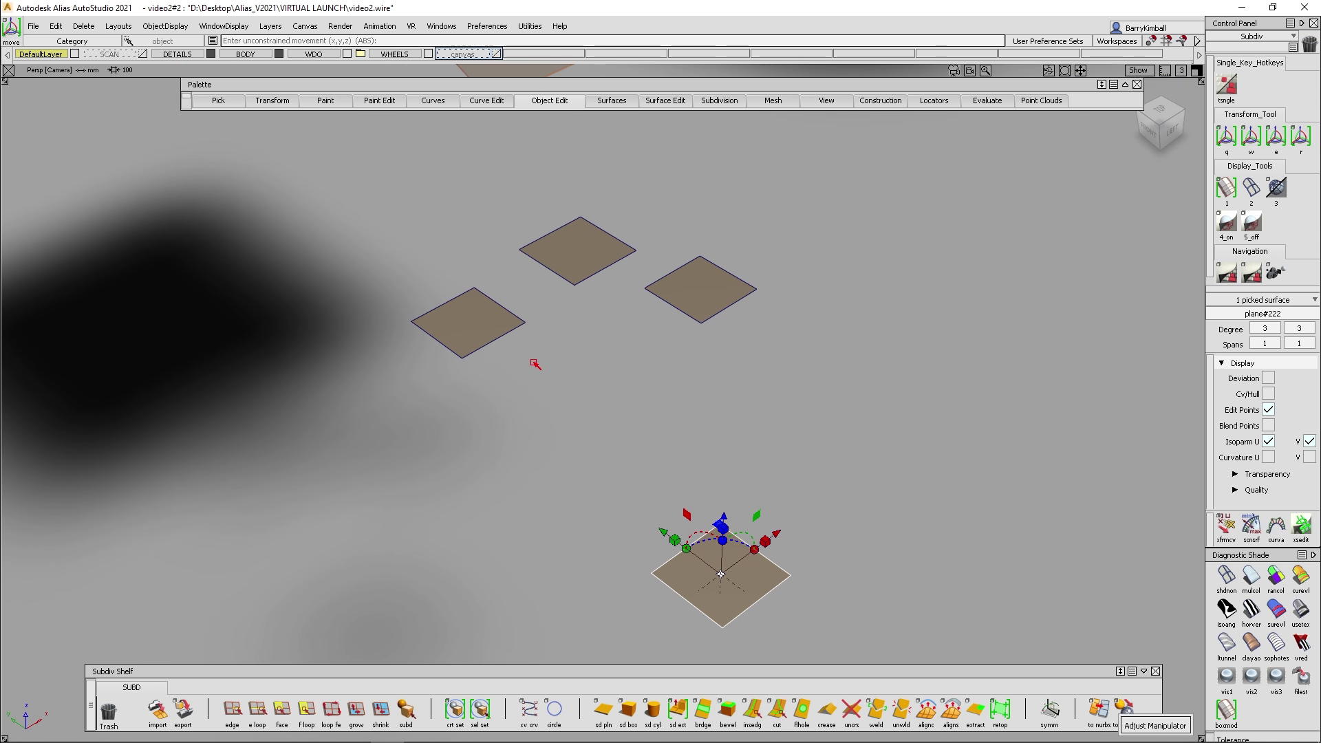
{"action": "left_click_drag", "start_coordinate": [493, 342], "coordinate": [525, 322], "text": "ctrl+alt"}
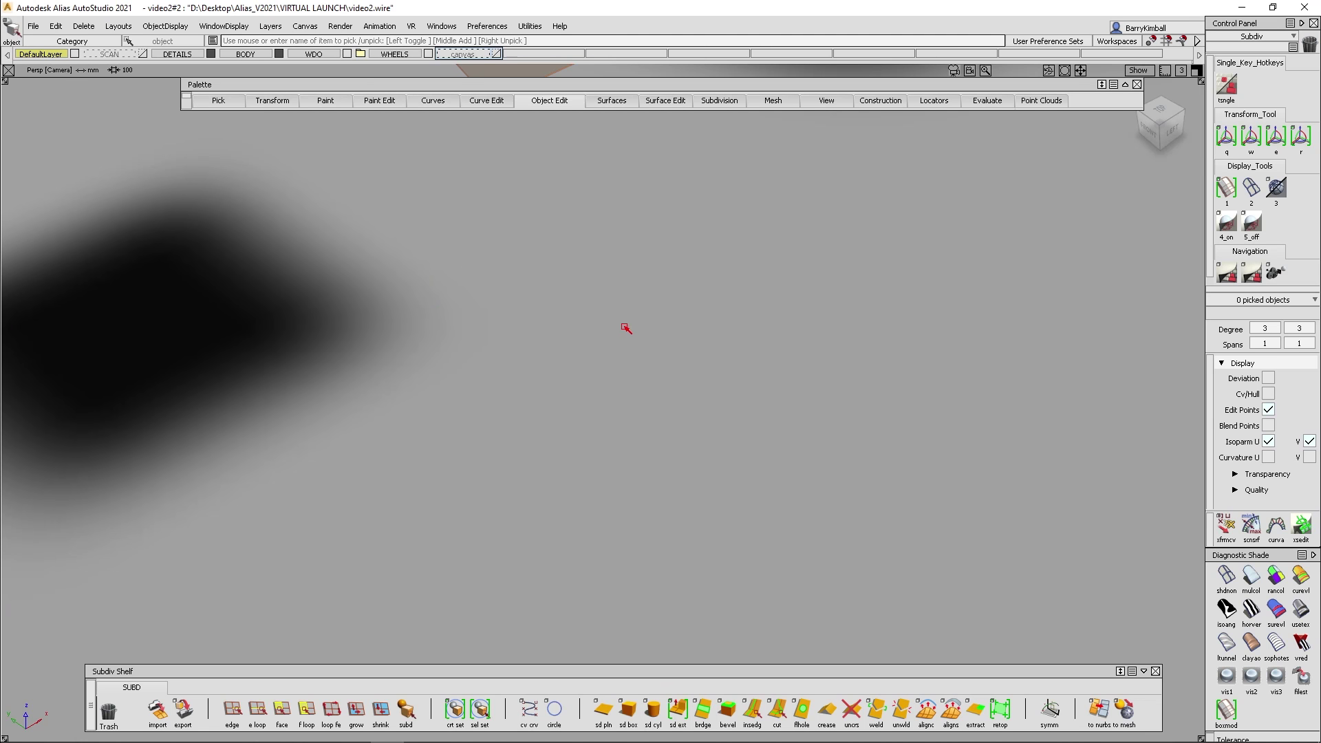
Delete the deformed subdiv plane and frame the whole car in a front three-quarter view.
{"action": "middle_click_drag", "start_coordinate": [588, 313], "coordinate": [636, 341], "text": "alt+shift"}
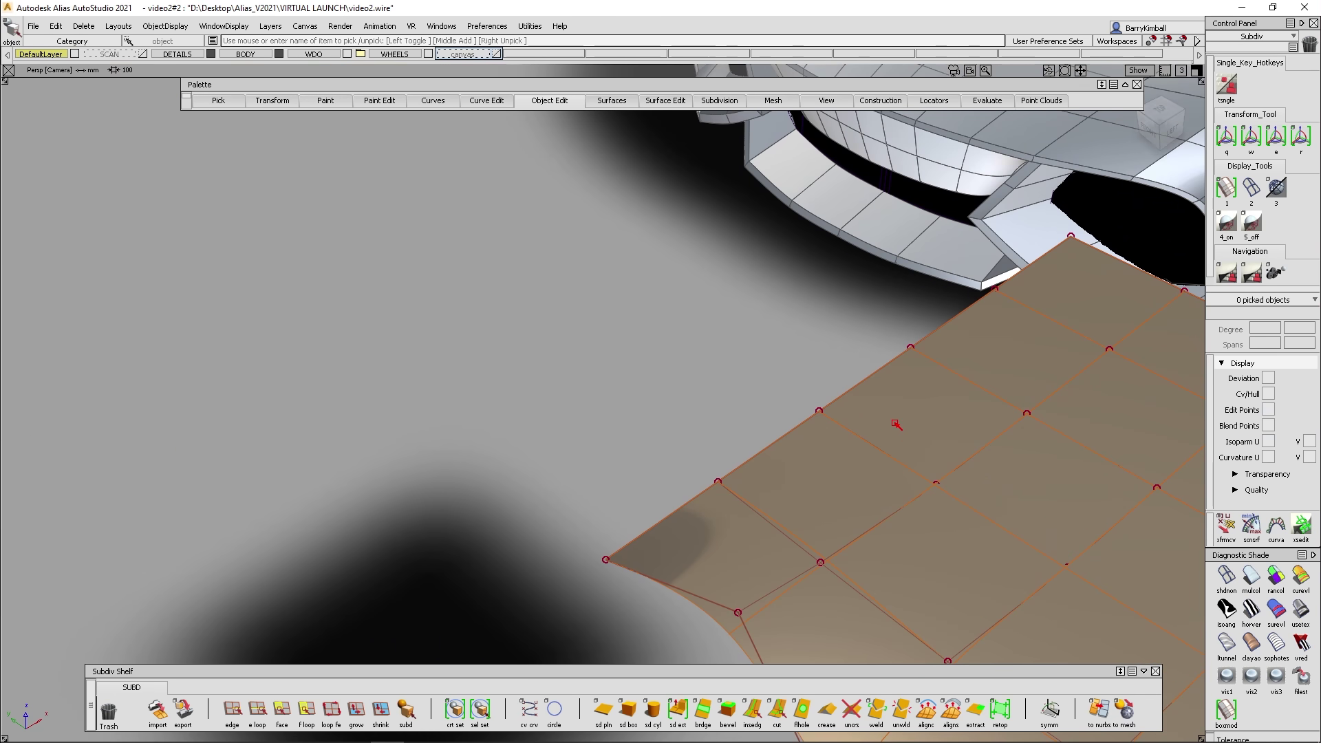
{"action": "key", "text": "Delete"}
{"action": "key", "text": "Return"}
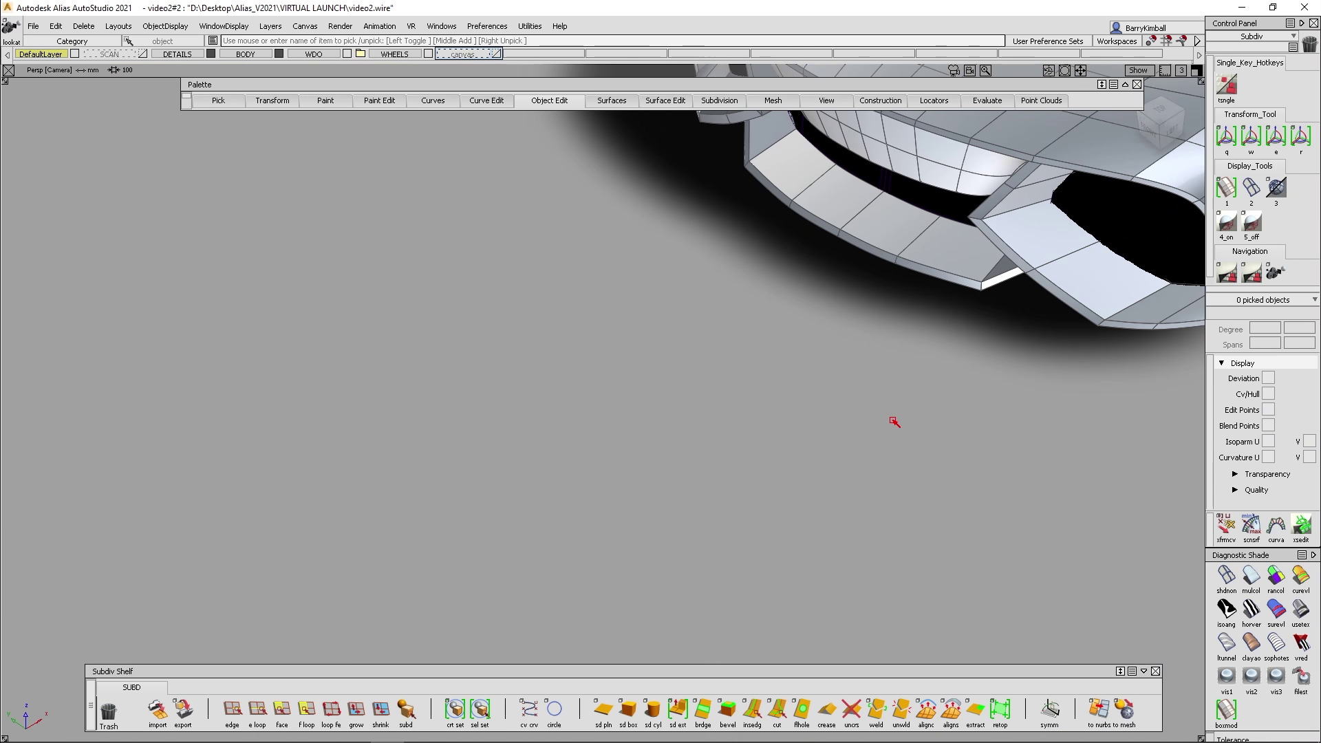
{"action": "left_click_drag", "start_coordinate": [421, 536], "coordinate": [524, 485], "text": "alt+shift"}
{"action": "right_click_drag", "start_coordinate": [524, 485], "coordinate": [575, 487], "text": "alt+shift"}
{"action": "middle_click_drag", "start_coordinate": [575, 487], "coordinate": [559, 336], "text": "alt+shift"}
{"action": "left_click_drag", "start_coordinate": [566, 362], "coordinate": [584, 395], "text": "alt+shift"}
{"action": "right_click_drag", "start_coordinate": [554, 381], "coordinate": [582, 378], "text": "alt+shift"}
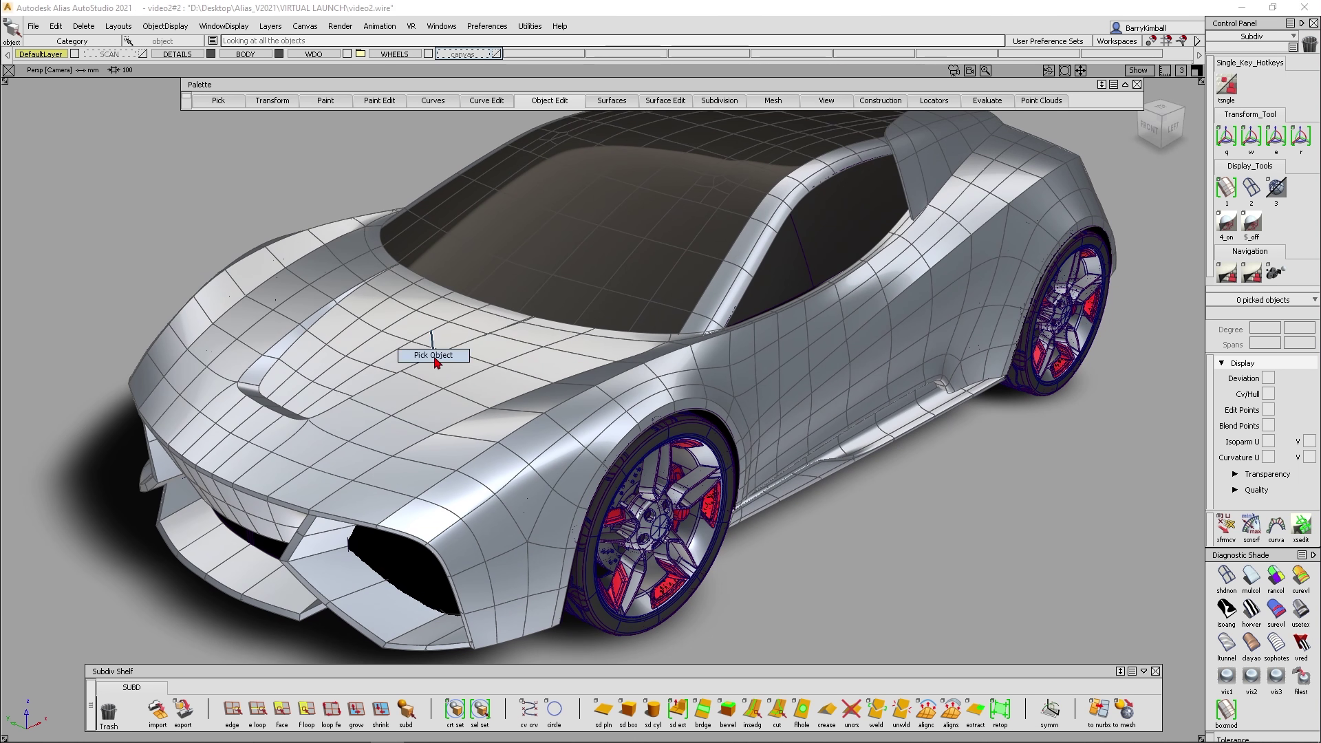
Hide the WHEELS layer and display the car body's subdiv control cage with its CVs.
{"action": "left_click", "coordinate": [428, 54]}
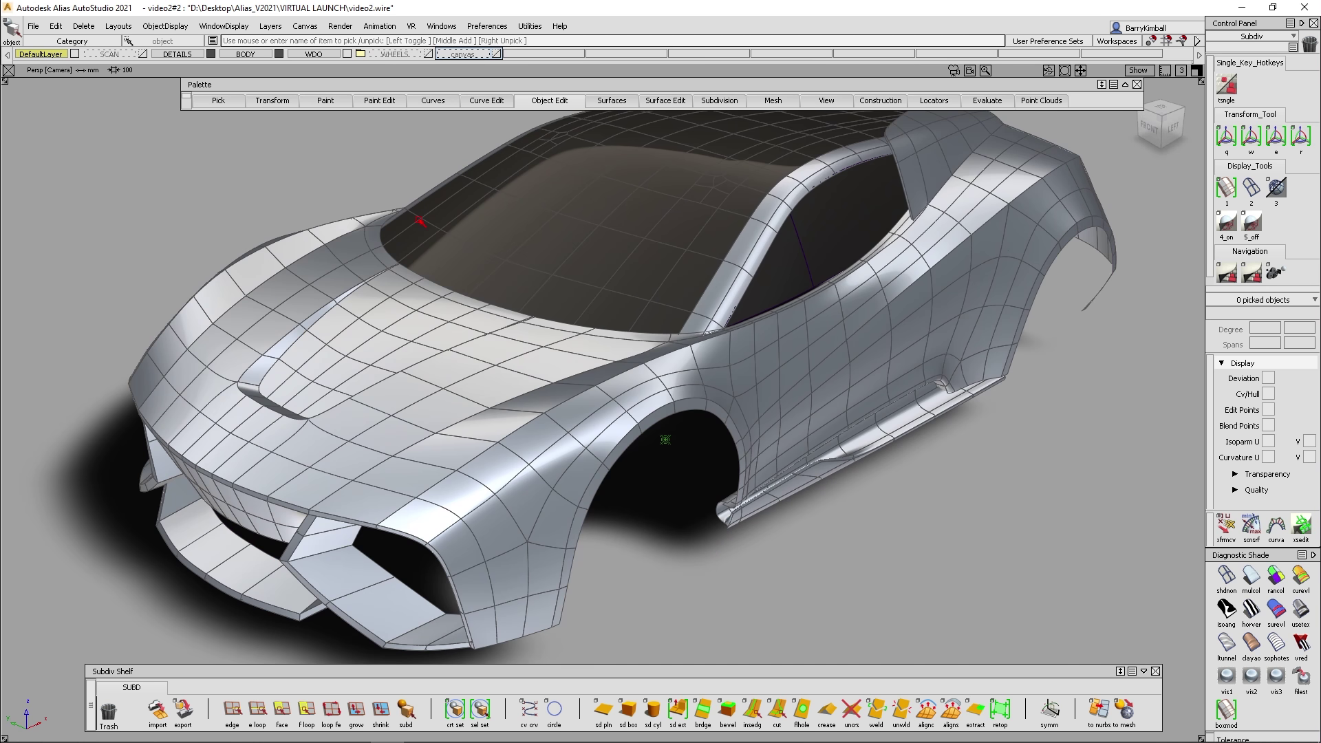
{"action": "key", "text": "1"}
{"action": "left_click_drag", "start_coordinate": [472, 298], "coordinate": [489, 342], "text": "alt+shift"}
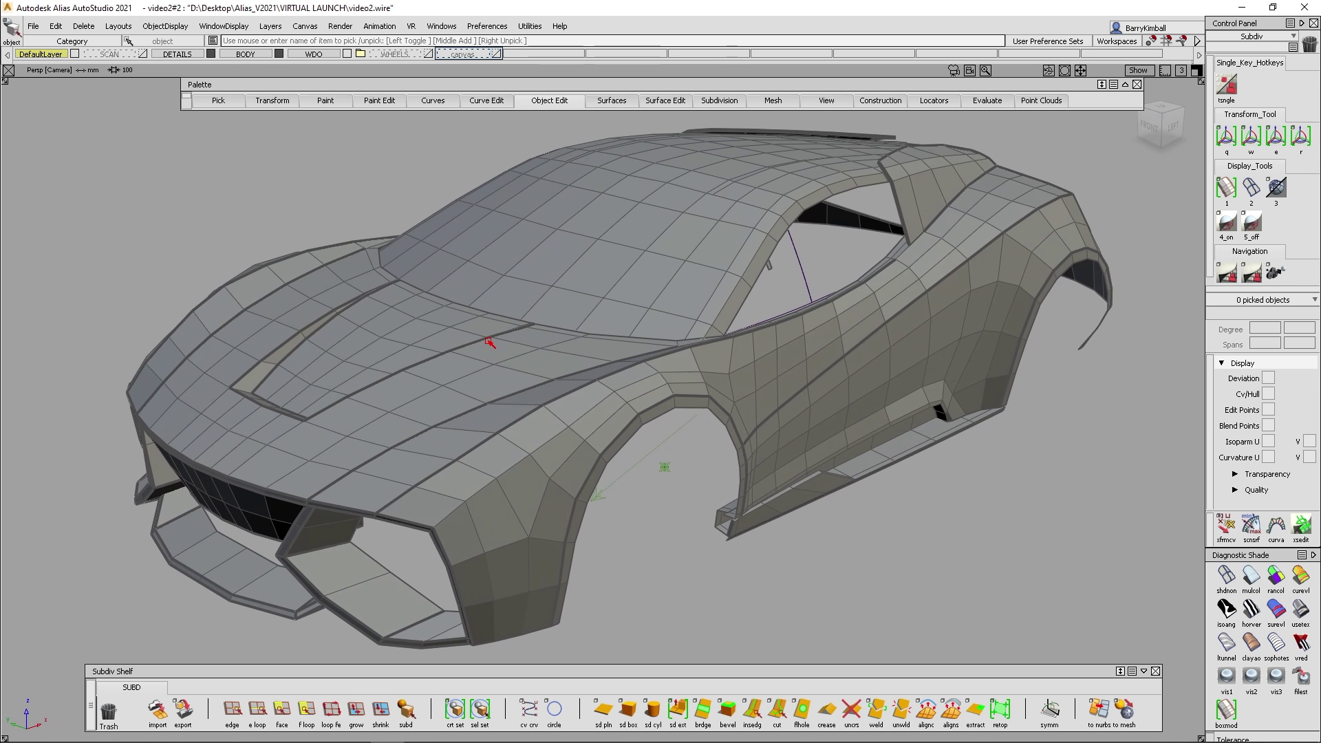
{"action": "key", "text": "4"}
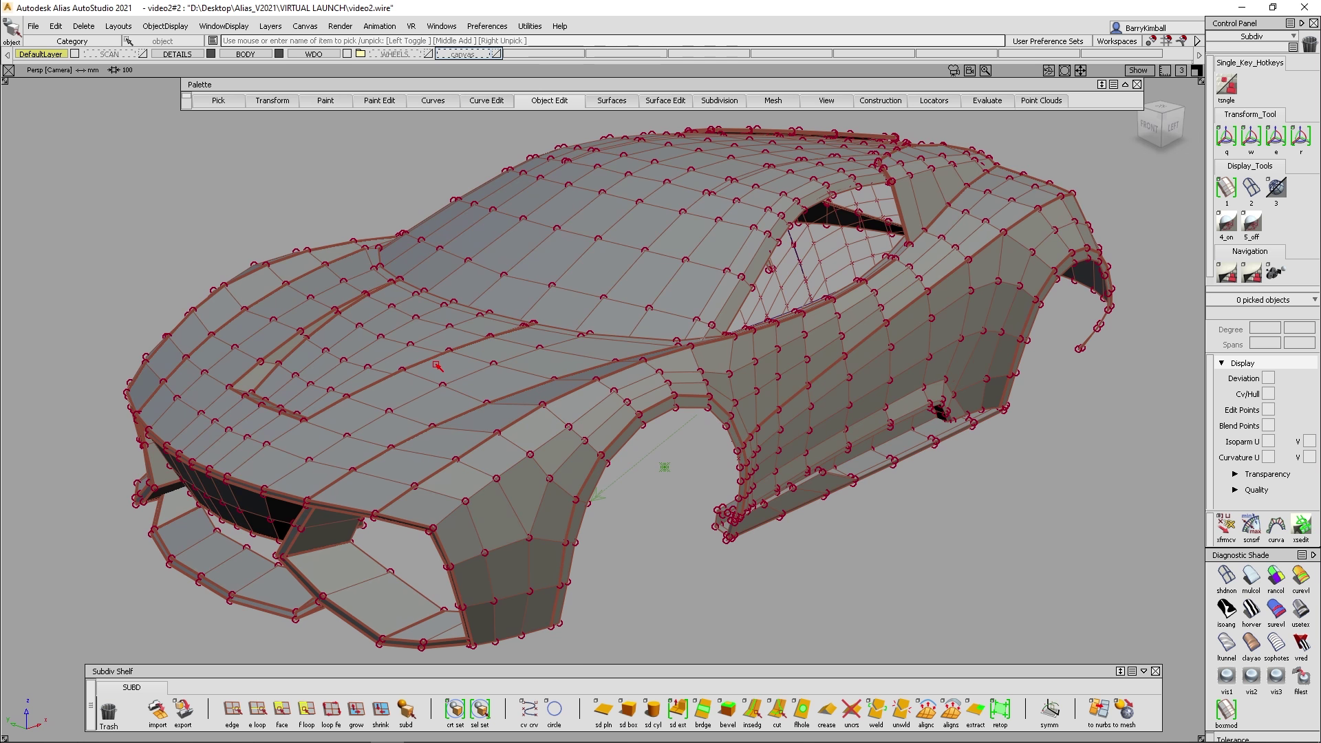
{"action": "right_click_drag", "start_coordinate": [436, 364], "coordinate": [412, 378], "text": "alt+shift"}
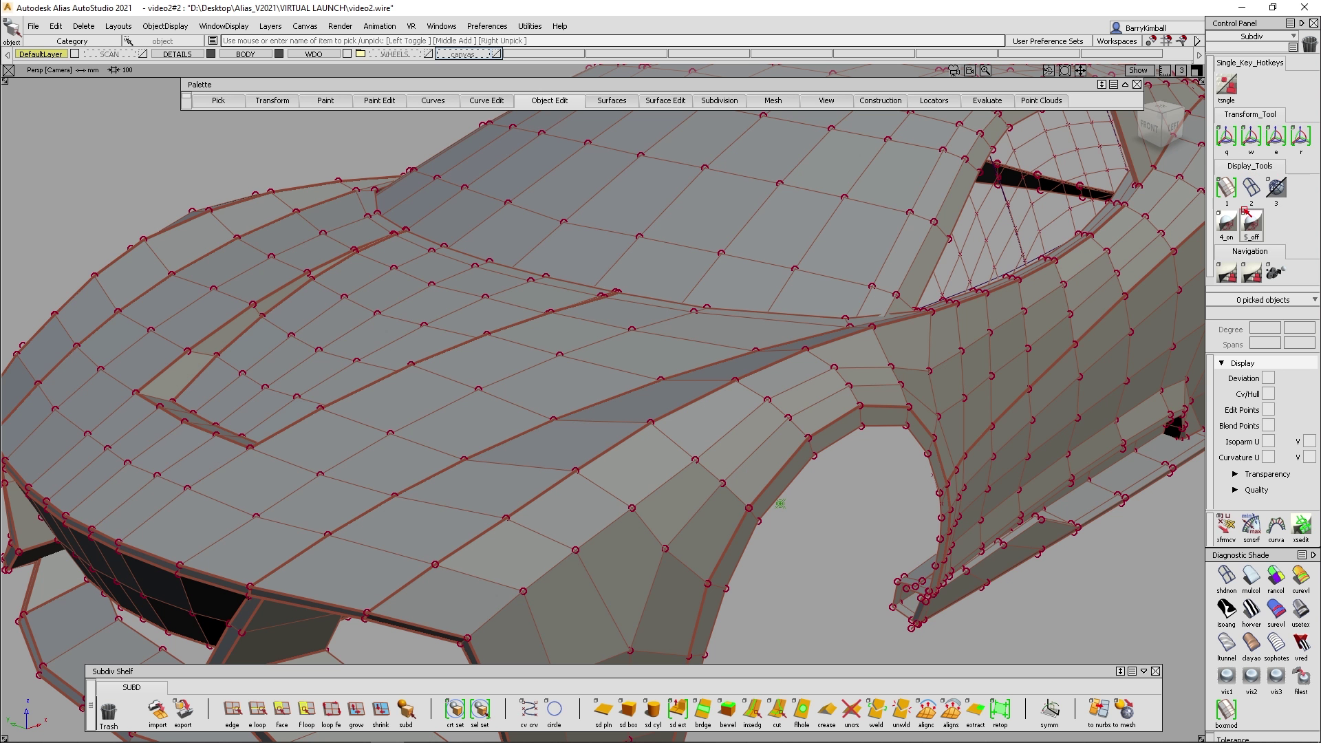
Pick a single CV in the middle of the hood scoop area on the car's hood.
{"action": "left_click", "coordinate": [1252, 230]}
{"action": "middle_click_drag", "start_coordinate": [427, 355], "coordinate": [766, 291], "text": "alt+shift"}
{"action": "right_click_drag", "start_coordinate": [766, 292], "coordinate": [597, 333], "text": "alt+shift"}
{"action": "middle_click_drag", "start_coordinate": [597, 333], "coordinate": [613, 434], "text": "alt+shift"}
{"action": "right_click_drag", "start_coordinate": [612, 433], "coordinate": [611, 407], "text": "alt+shift"}
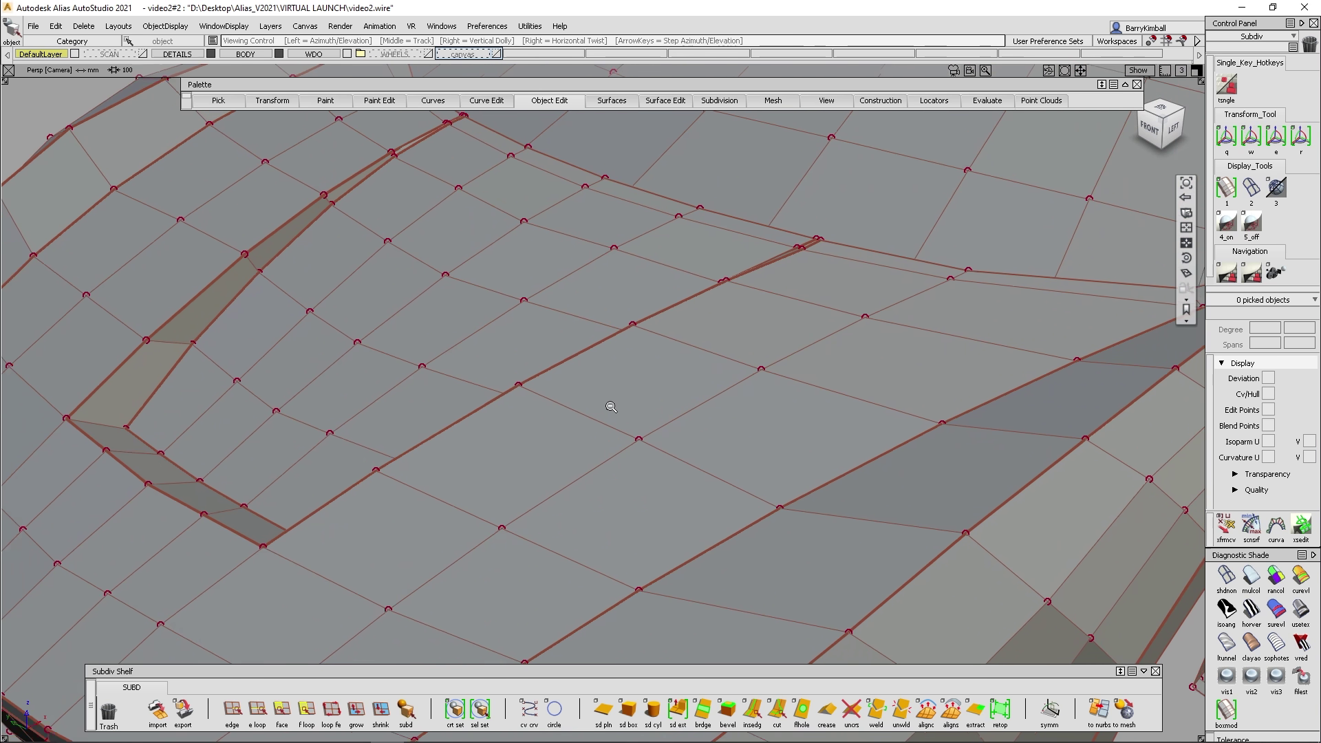
{"action": "middle_click_drag", "start_coordinate": [610, 407], "coordinate": [737, 399], "text": "alt+shift"}
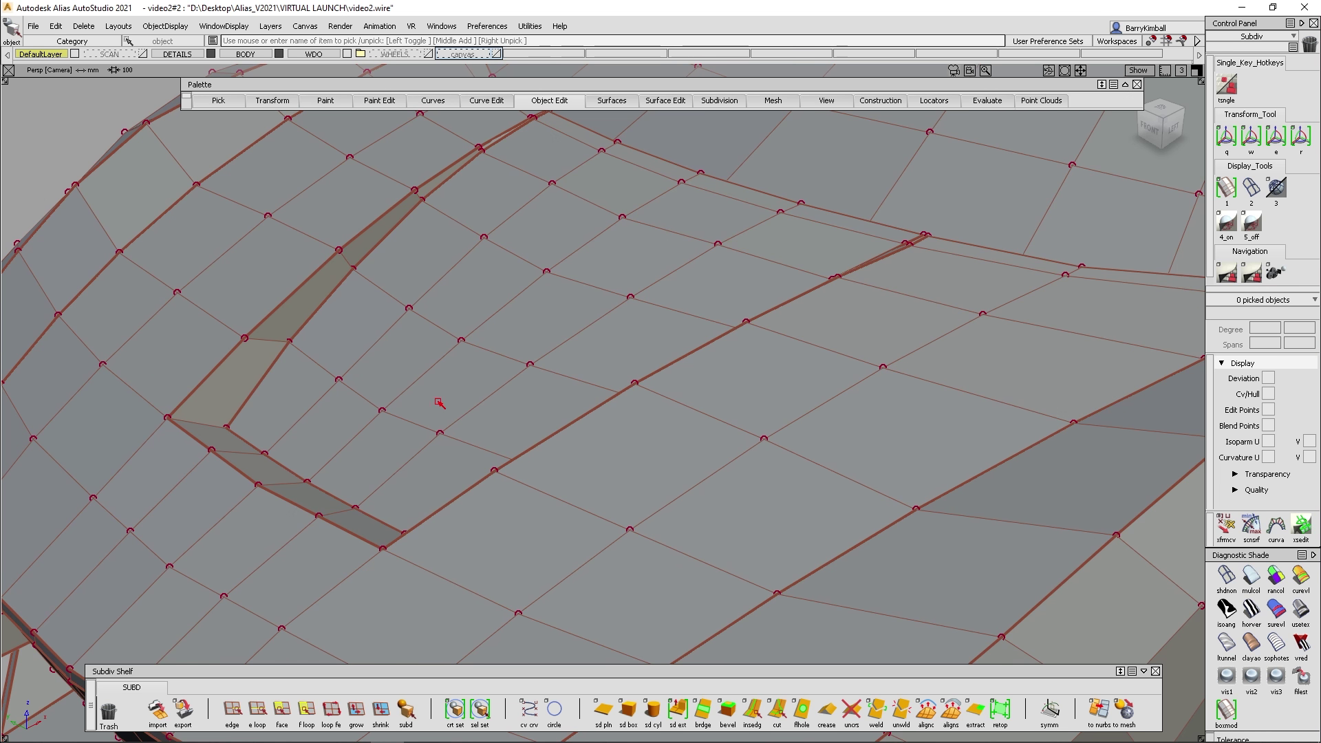
{"action": "left_click", "coordinate": [400, 360], "text": "ctrl+shift"}
{"action": "left_click_drag", "start_coordinate": [438, 359], "coordinate": [440, 359], "text": "ctrl+shift"}
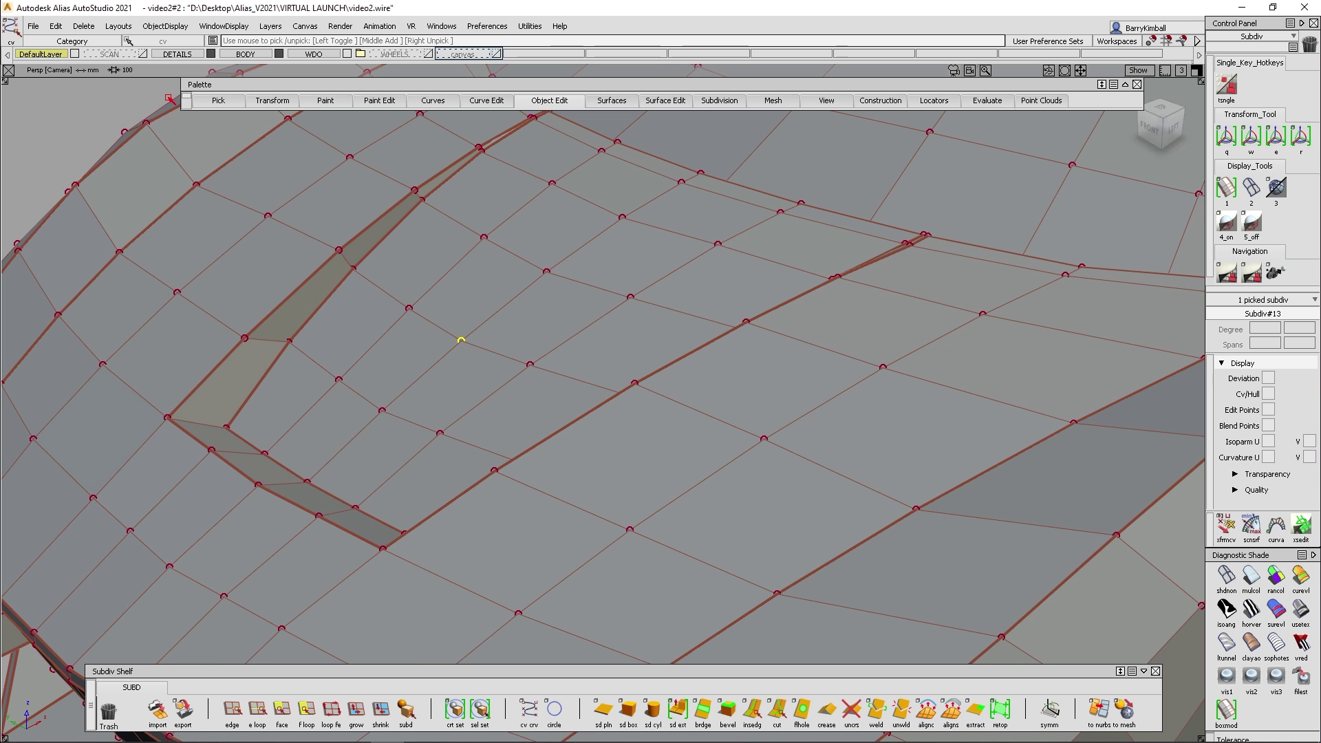
Grow the CV selection twice and add the remaining row of scoop CVs near the windshield base.
{"action": "left_click", "coordinate": [227, 100]}
{"action": "mouse_move", "coordinate": [235, 333]}
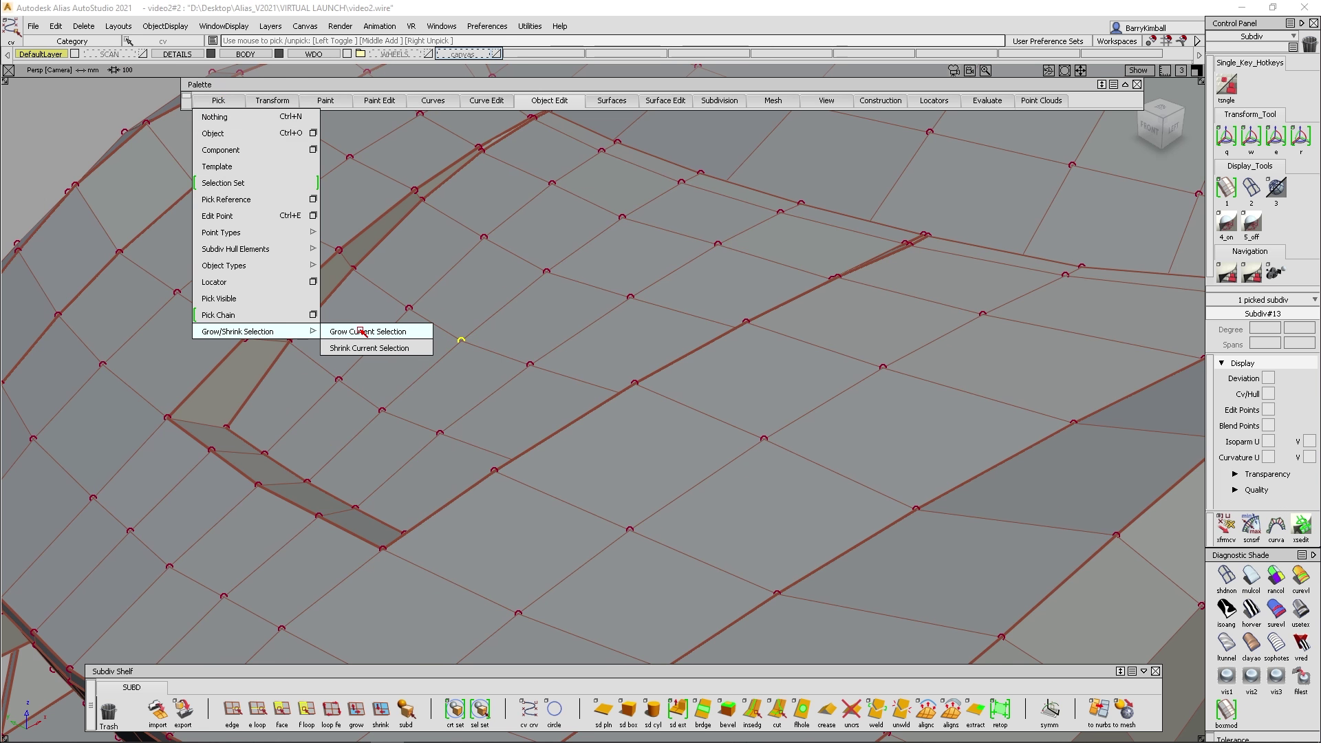
{"action": "left_click", "coordinate": [361, 332]}
{"action": "left_click", "coordinate": [221, 102]}
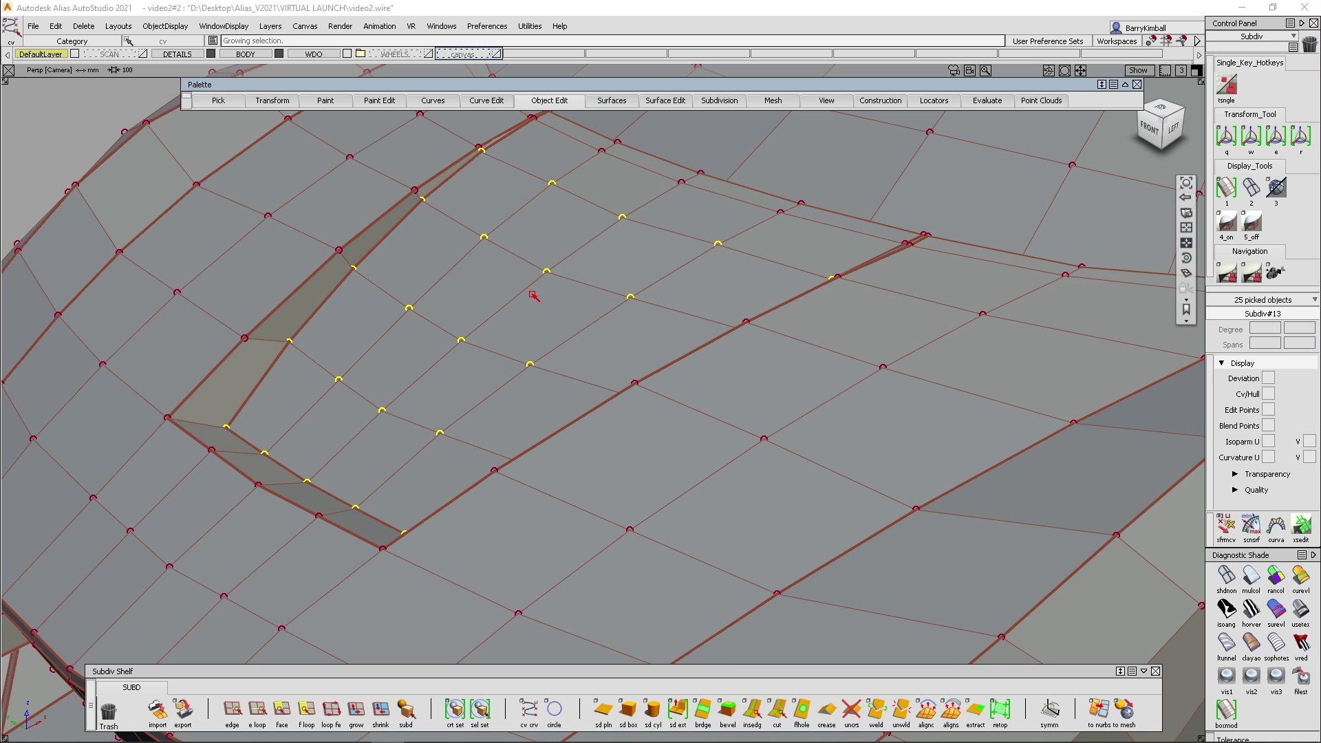
{"action": "left_click_drag", "start_coordinate": [528, 291], "coordinate": [564, 284], "text": "ctrl+shift"}
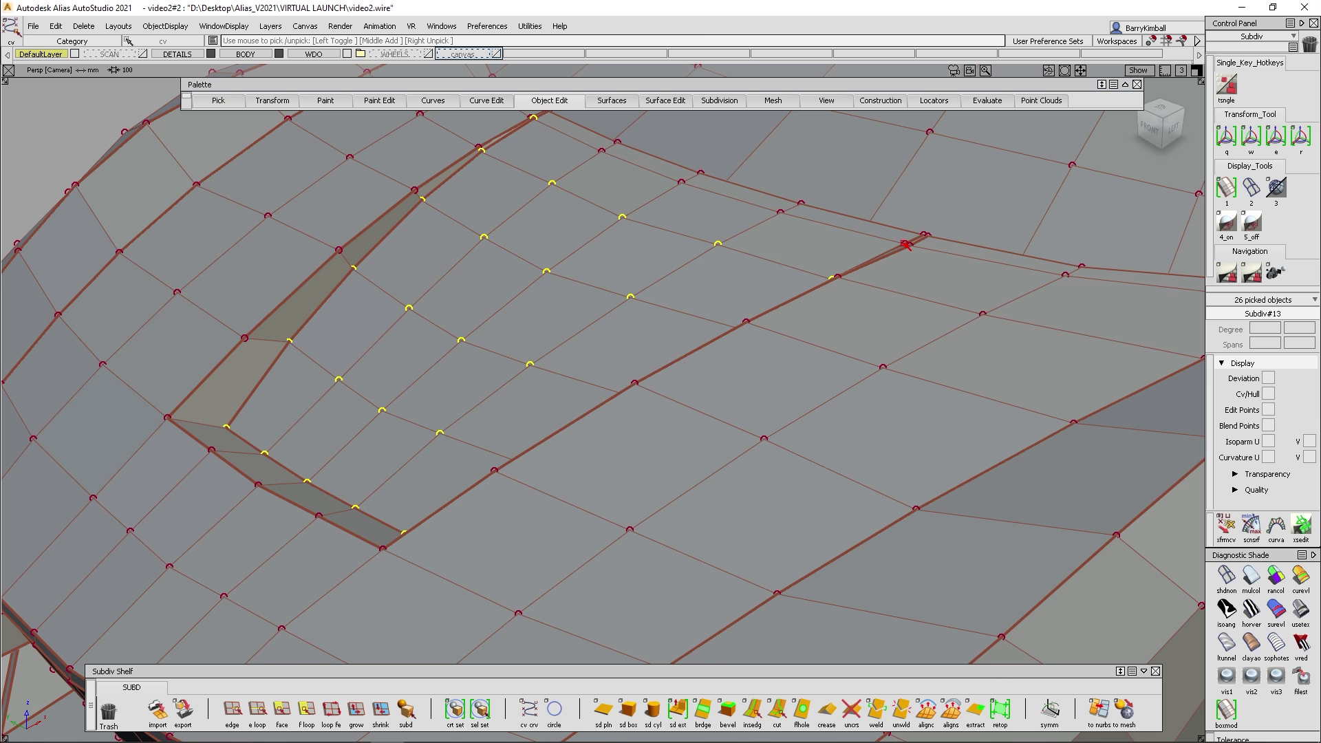
{"action": "middle_click_drag", "start_coordinate": [634, 359], "coordinate": [637, 391], "text": "alt+shift"}
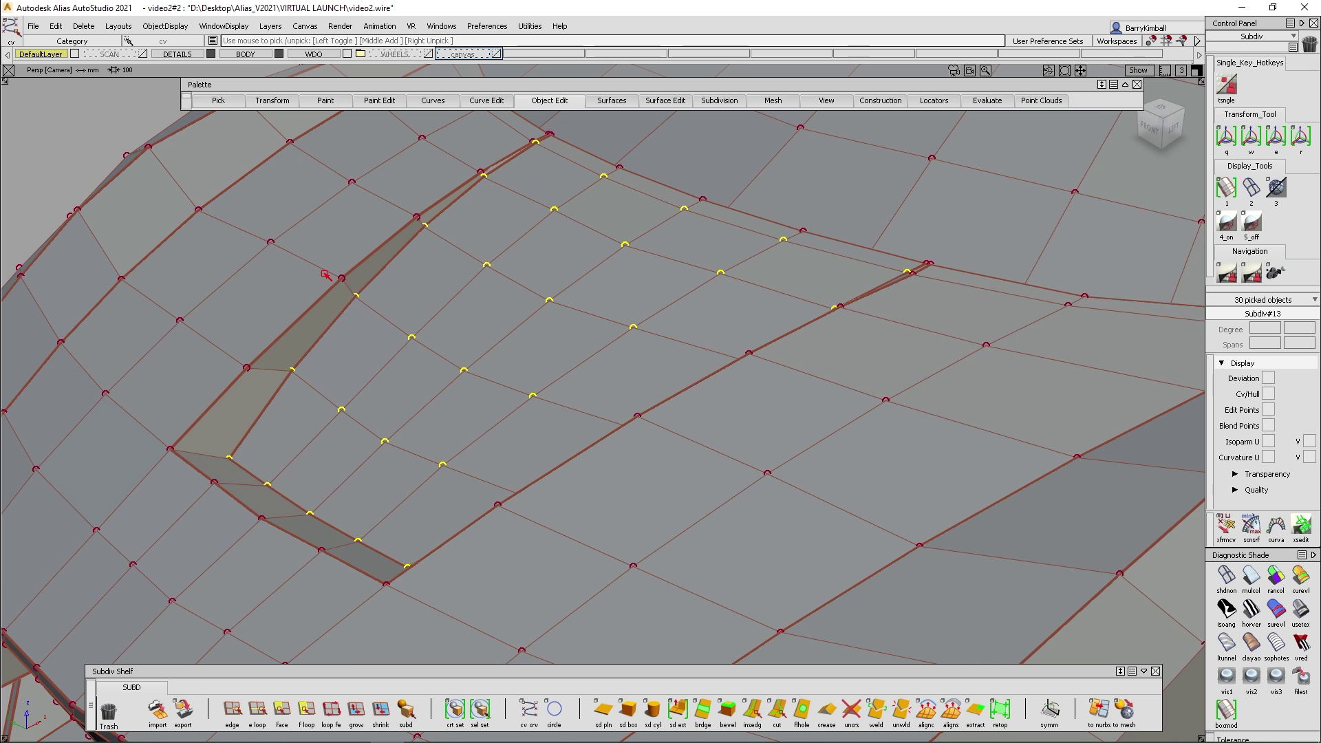
Create a selection set from the picked hood CVs, with Members set to Multiple.
{"action": "left_click", "coordinate": [56, 26]}
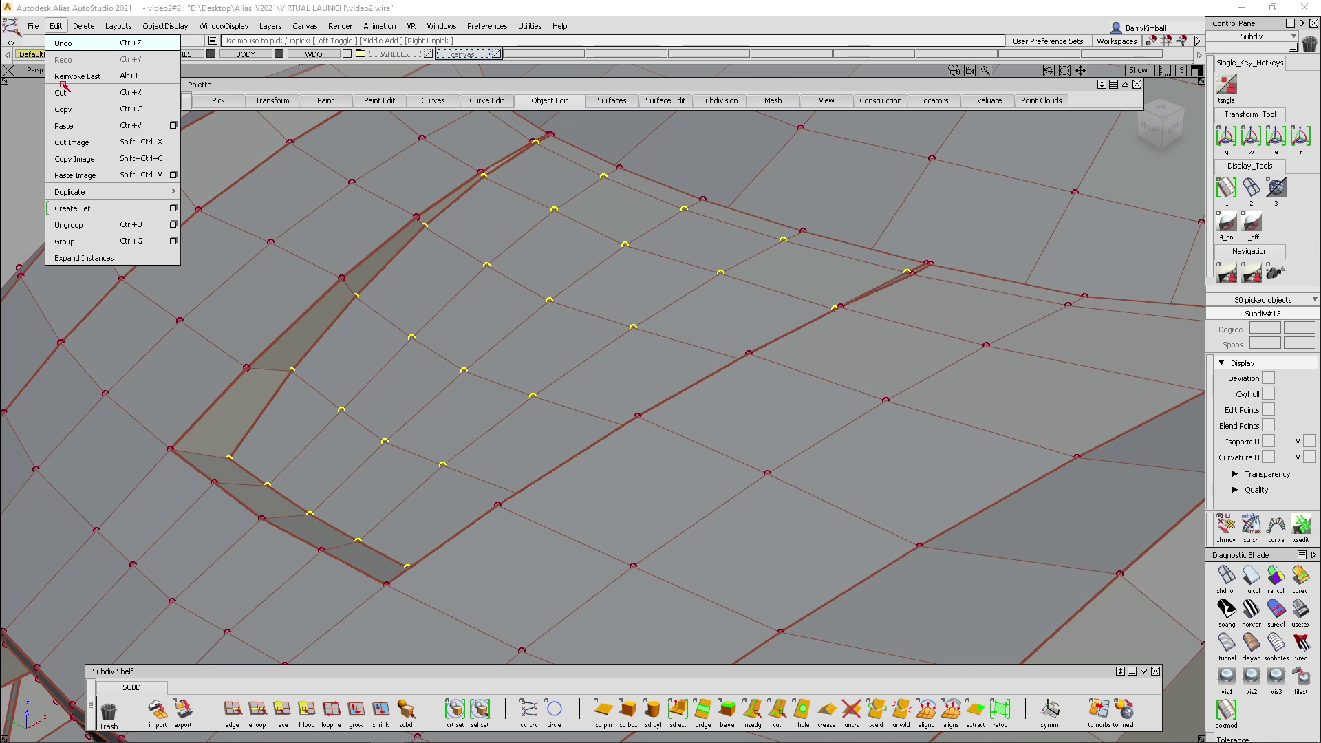
{"action": "double_click", "coordinate": [101, 208]}
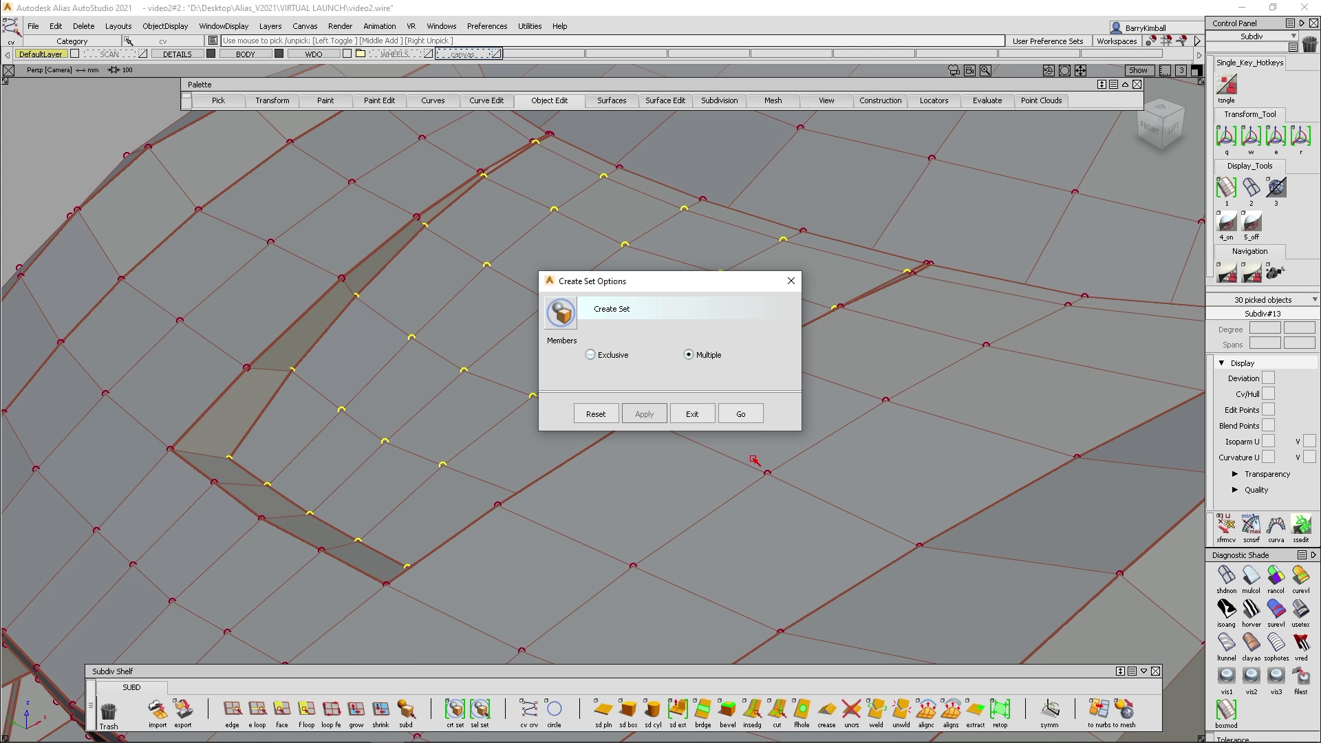
{"action": "left_click", "coordinate": [741, 413]}
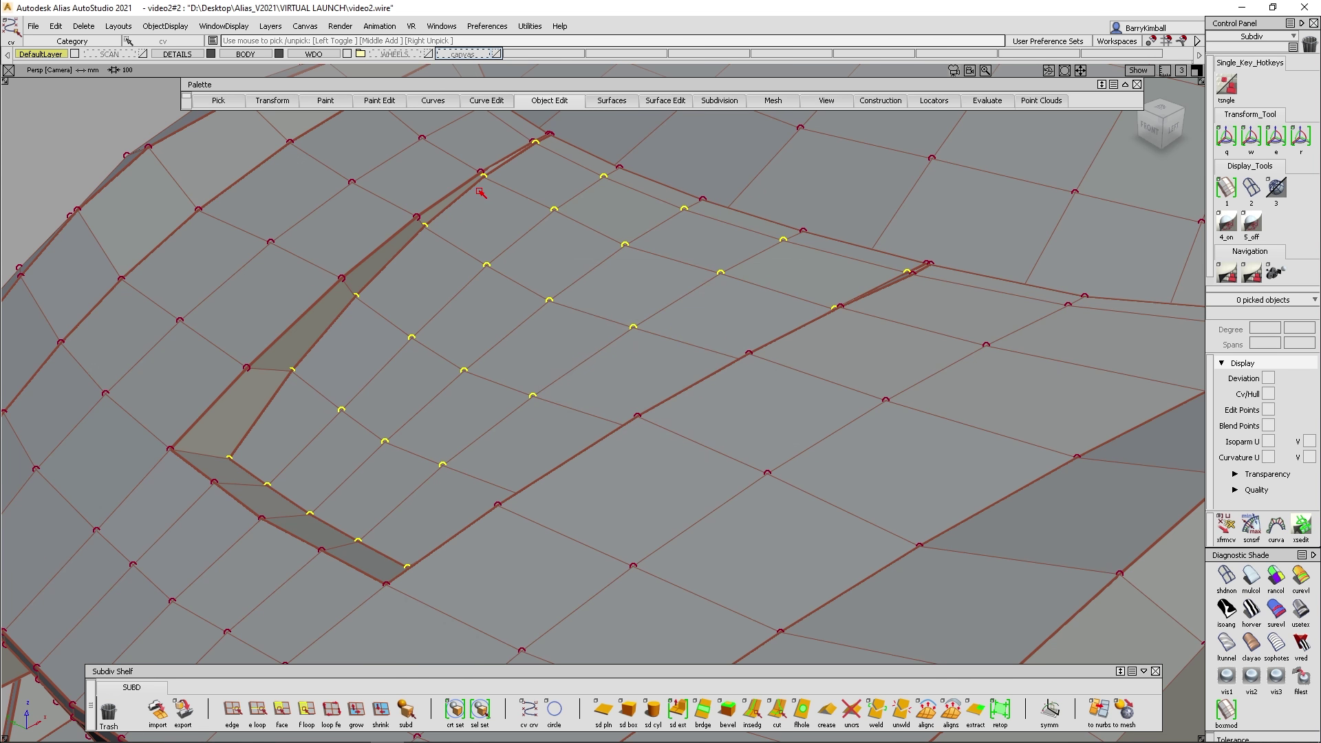
Open the Object Lister and rename the new selection set as Hood Scoop.
{"action": "left_click", "coordinate": [441, 26]}
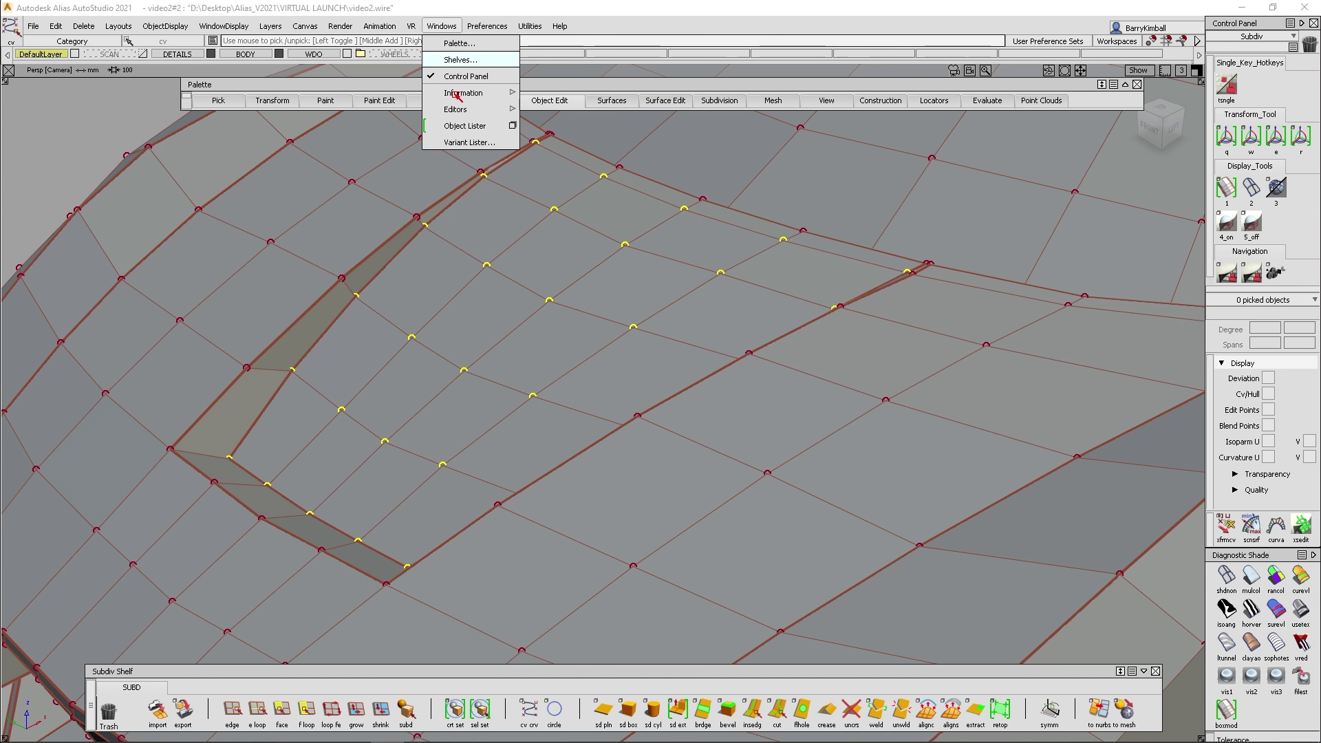
{"action": "left_click", "coordinate": [461, 125]}
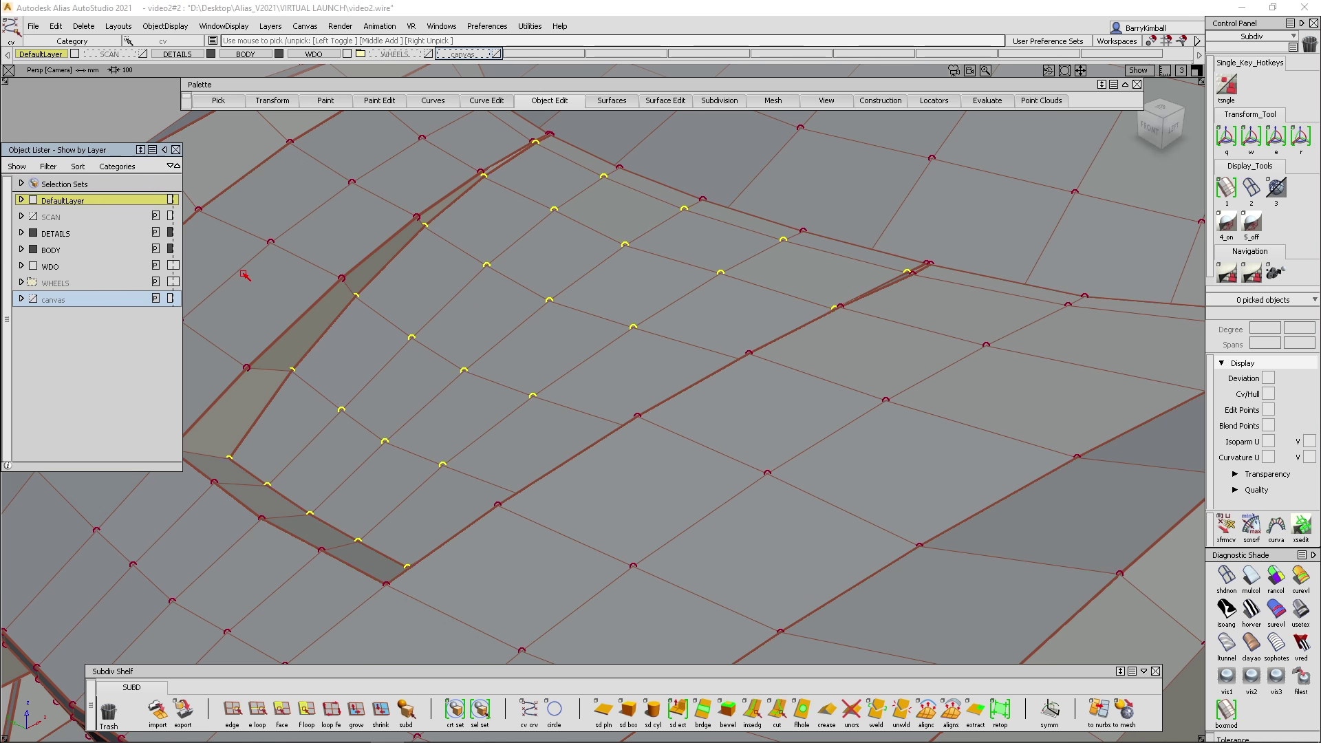
{"action": "left_click", "coordinate": [19, 179]}
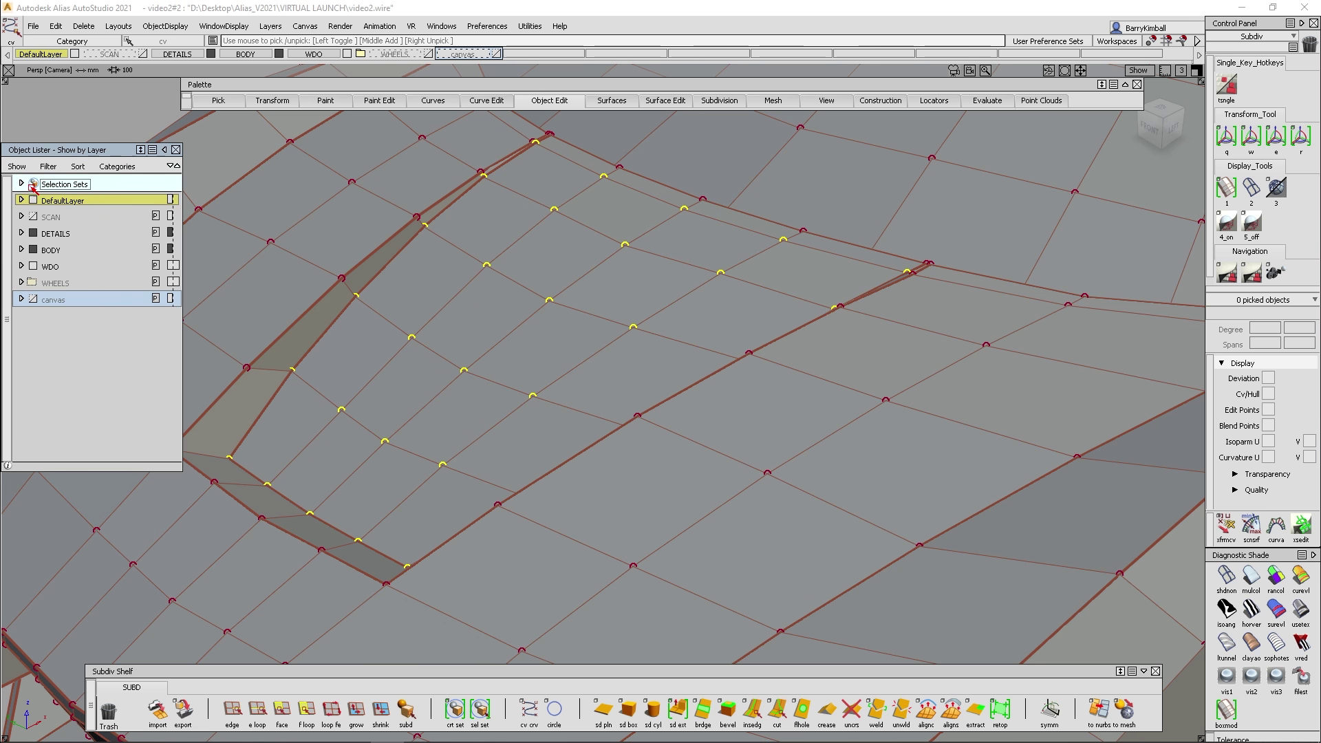
{"action": "left_click", "coordinate": [23, 183]}
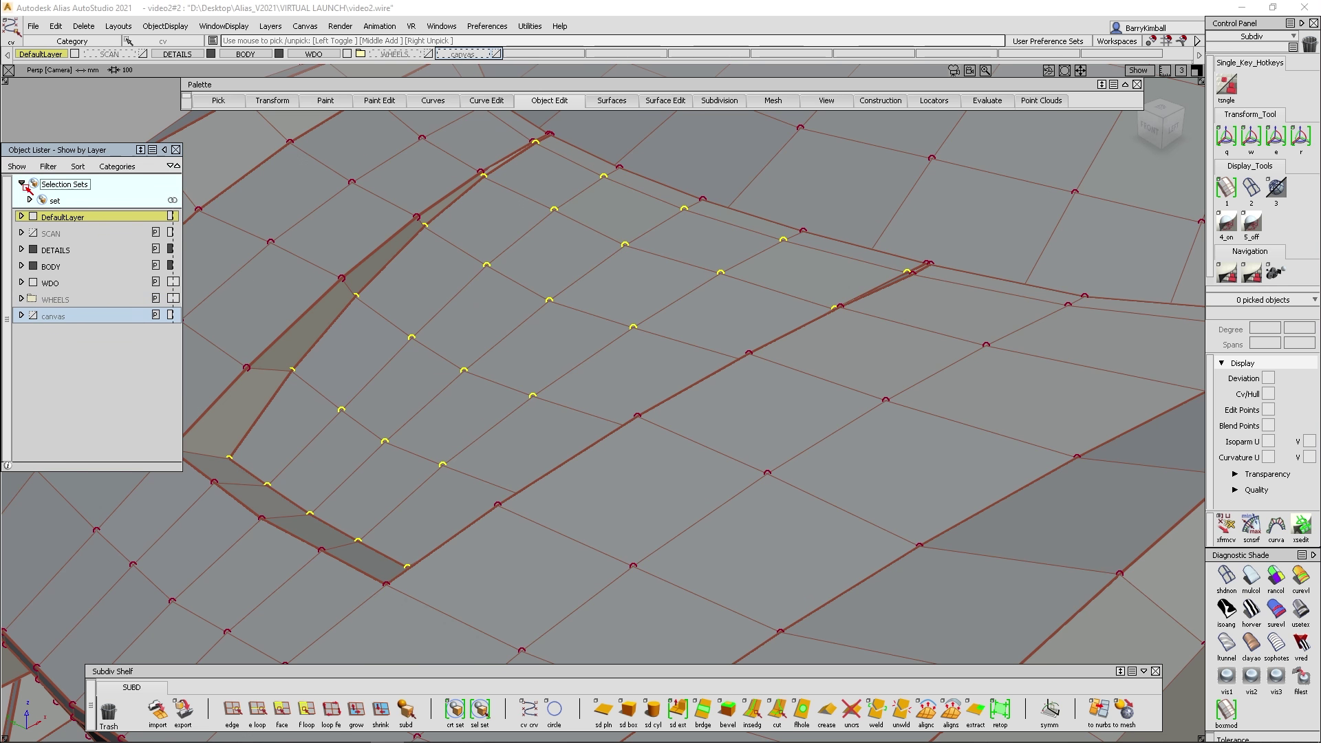
{"action": "double_click", "coordinate": [57, 201]}
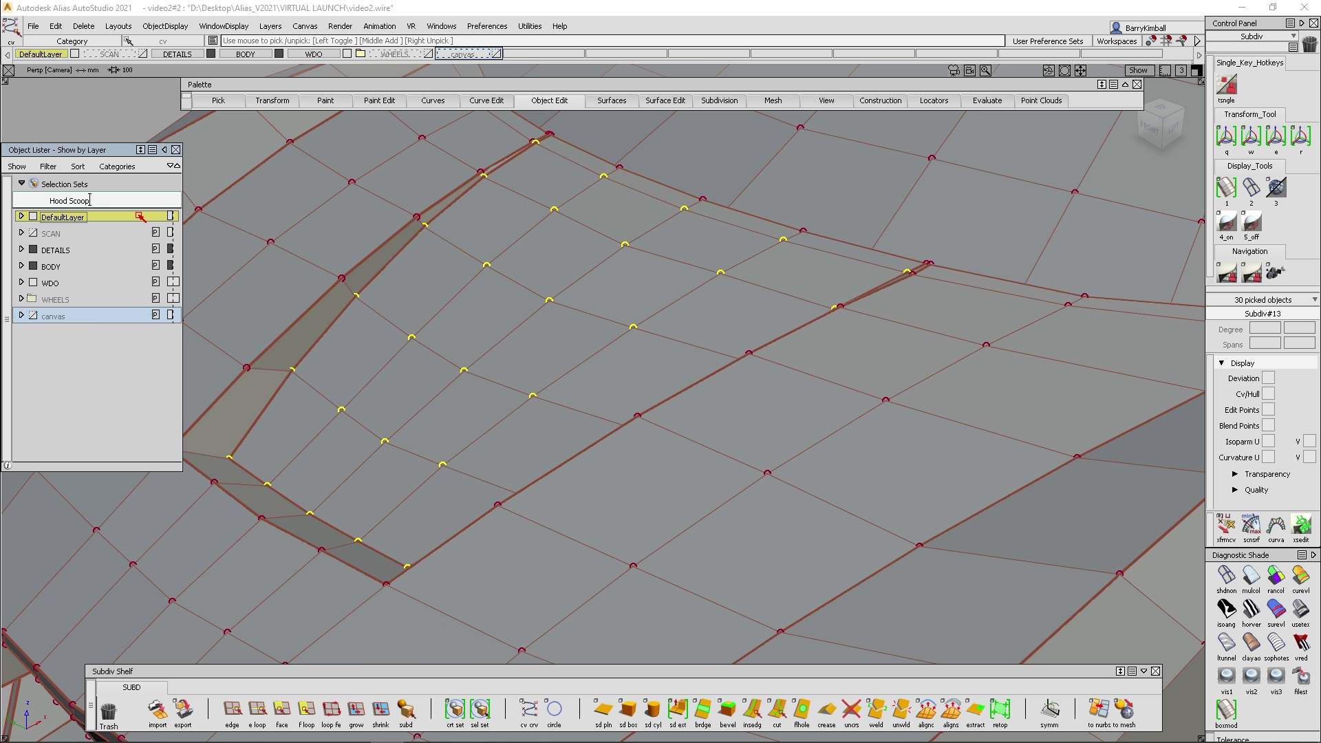
{"action": "key", "text": "Return"}
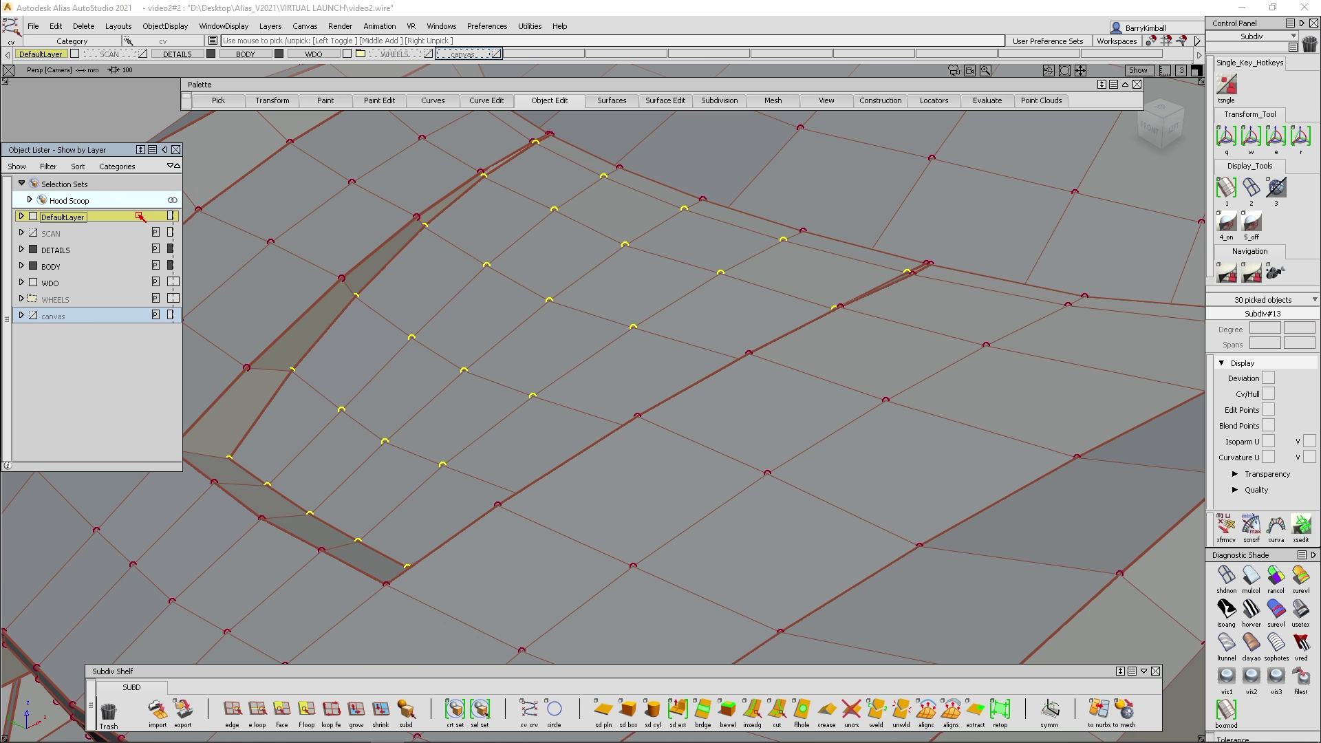
Clear the pick and pick the Hood Scoop selection set again on the model with Pick Selection Set.
{"action": "left_click_drag", "start_coordinate": [503, 305], "coordinate": [547, 311], "text": "ctrl+shift"}
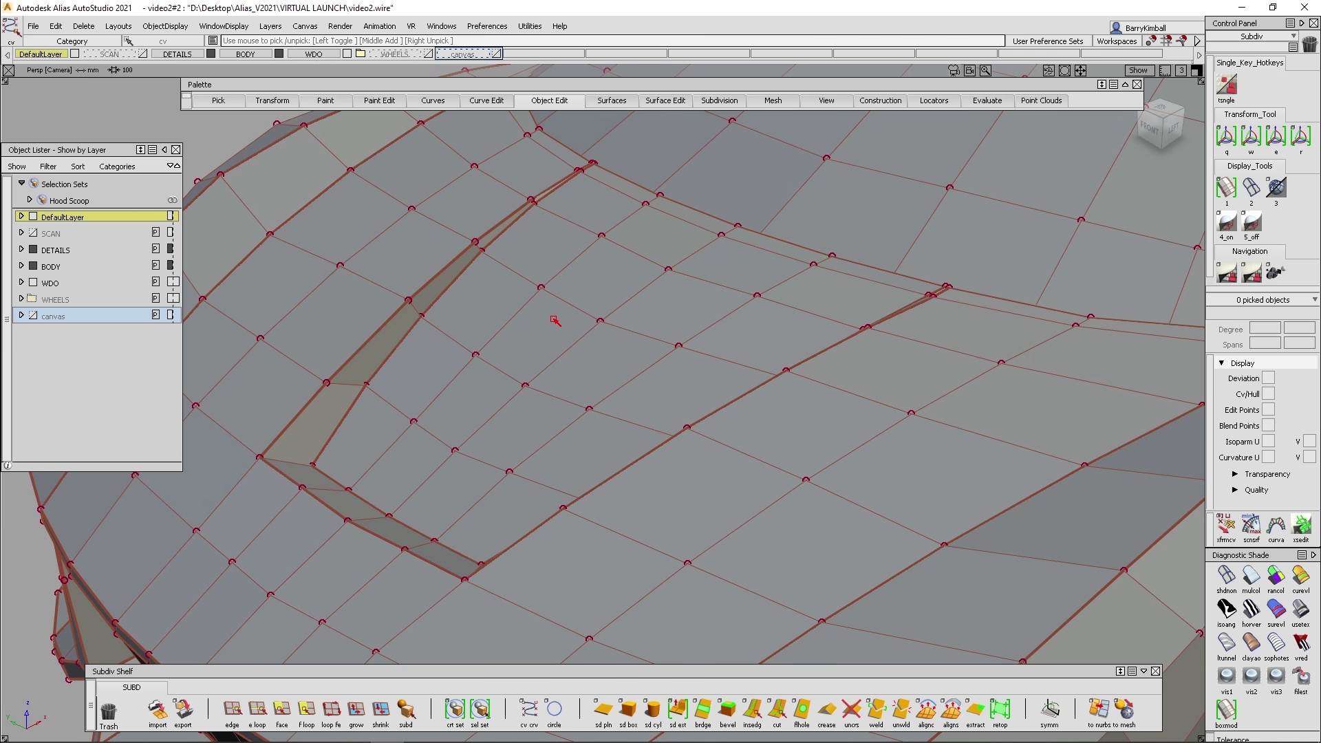
{"action": "left_click", "coordinate": [232, 103]}
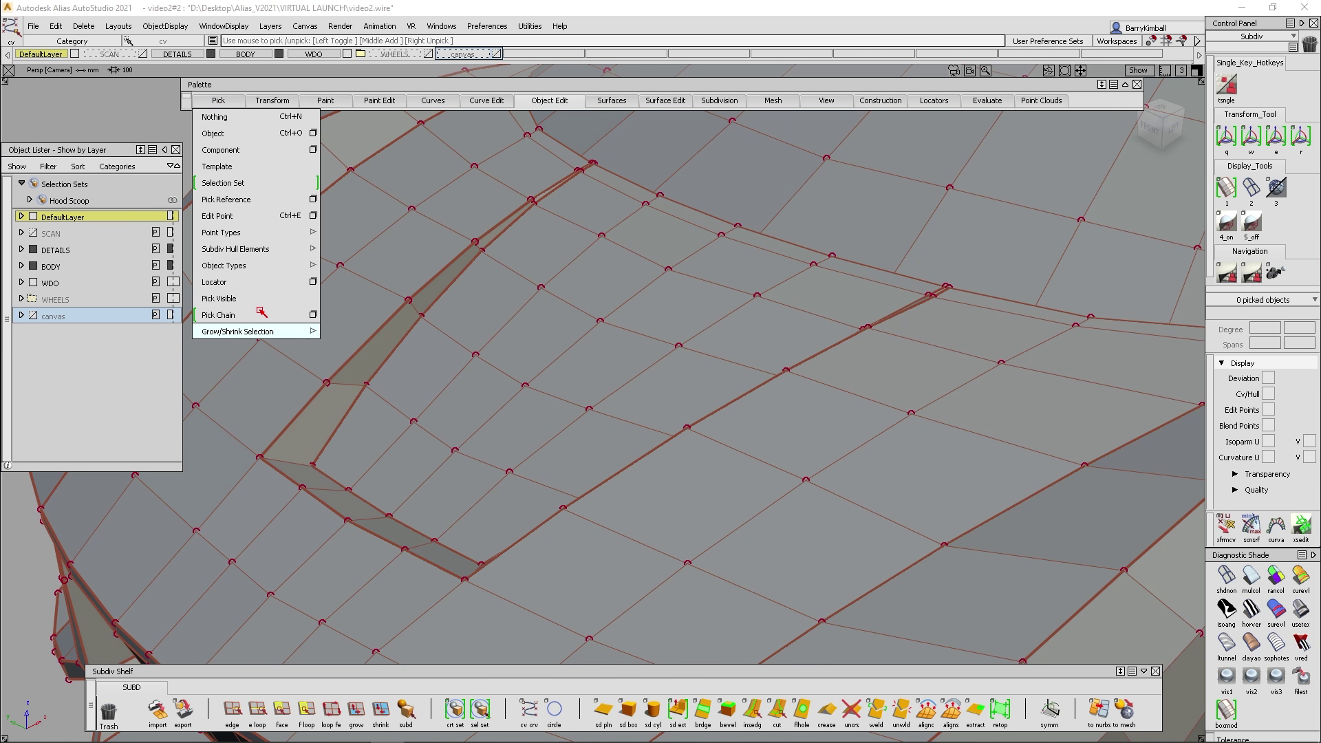
{"action": "mouse_move", "coordinate": [263, 266]}
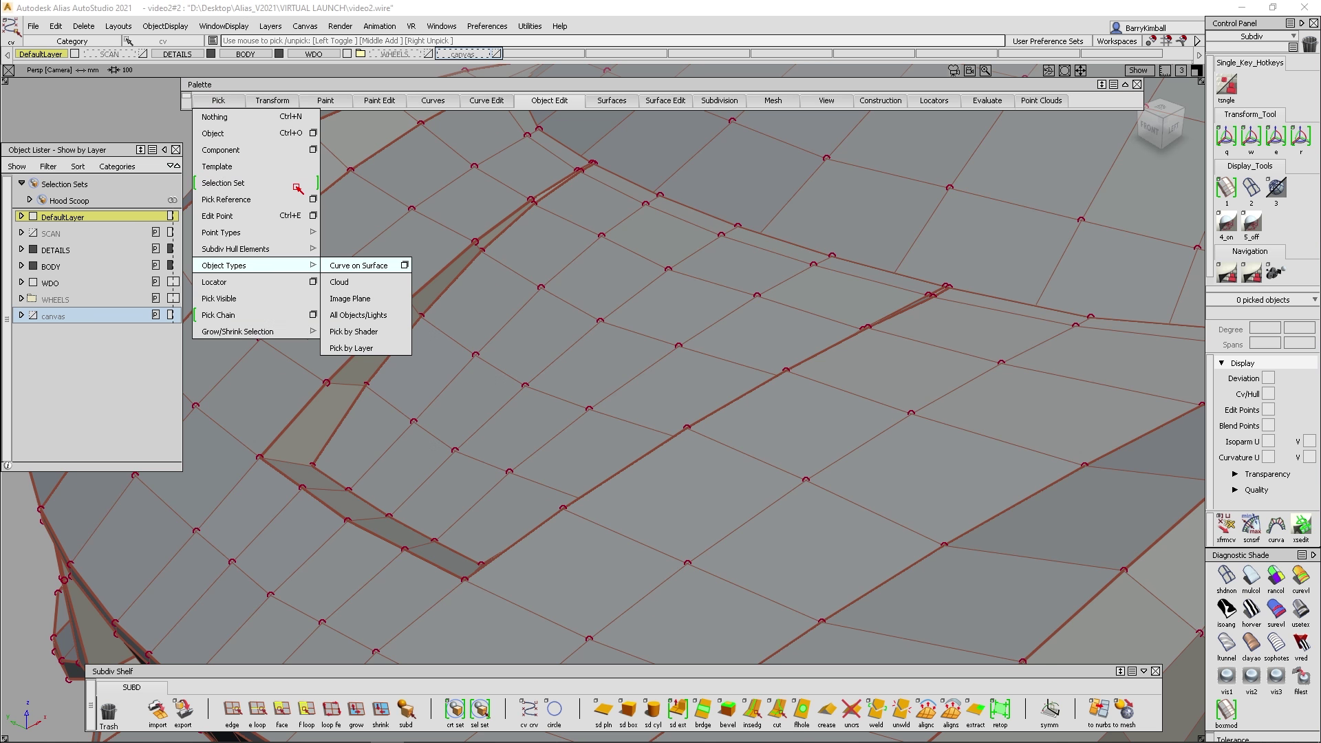
{"action": "left_click", "coordinate": [237, 184]}
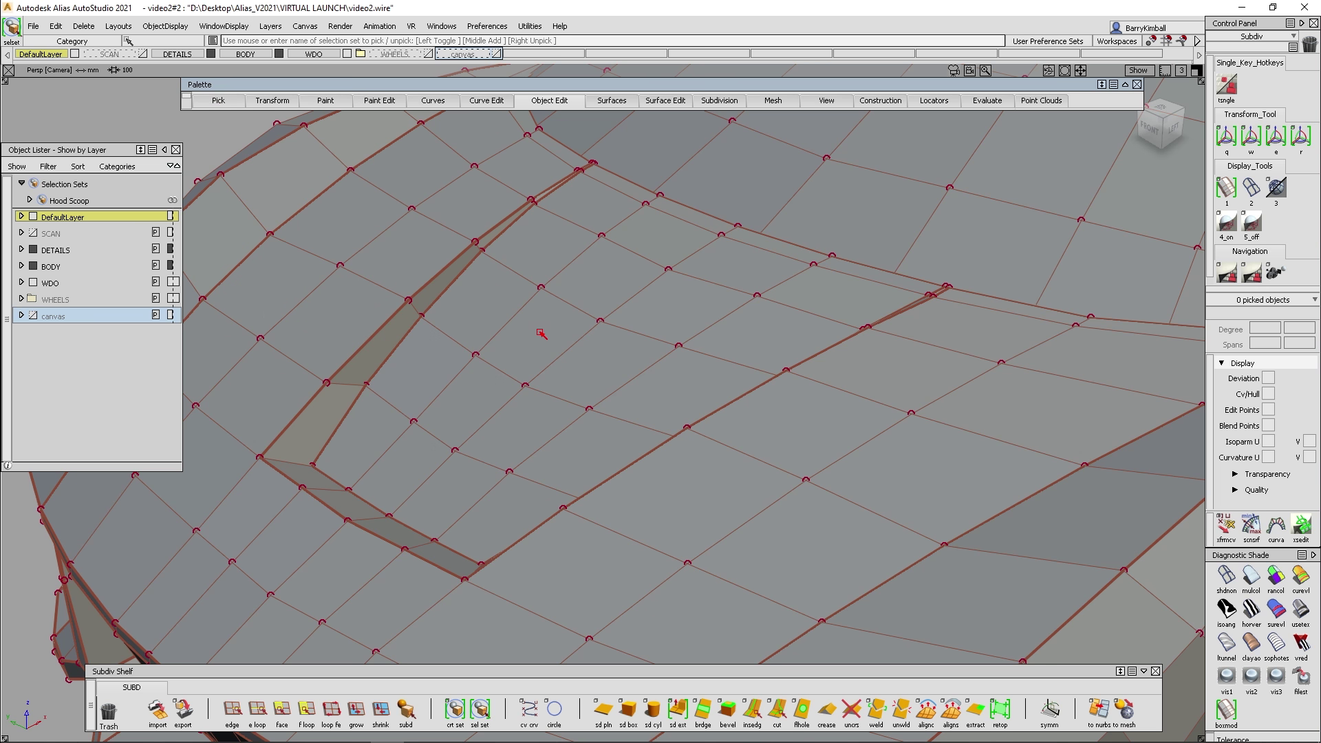
{"action": "left_click", "coordinate": [535, 409]}
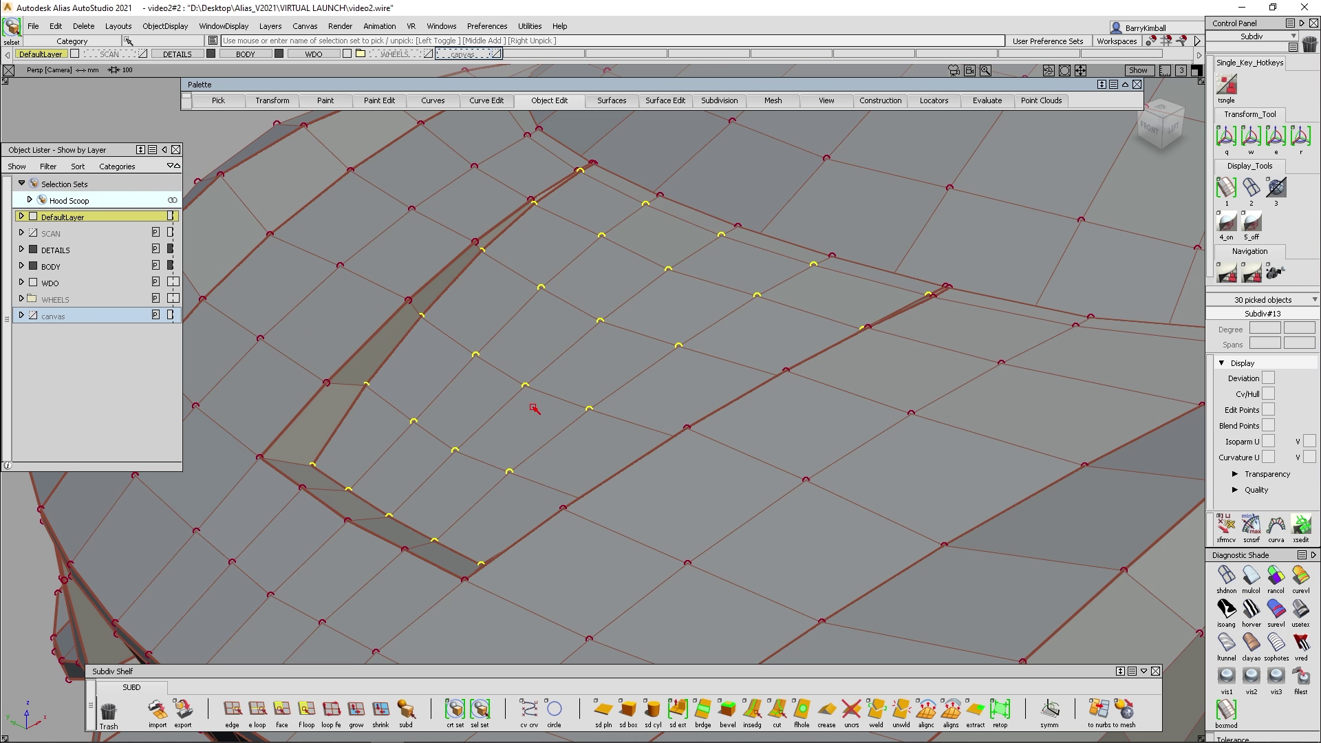
Start Transform on the scoop CVs, align the manipulator to edge Subdiv#13.e1682 and shift it back to the windshield base.
{"action": "middle_click", "coordinate": [546, 320], "text": "ctrl+shift"}
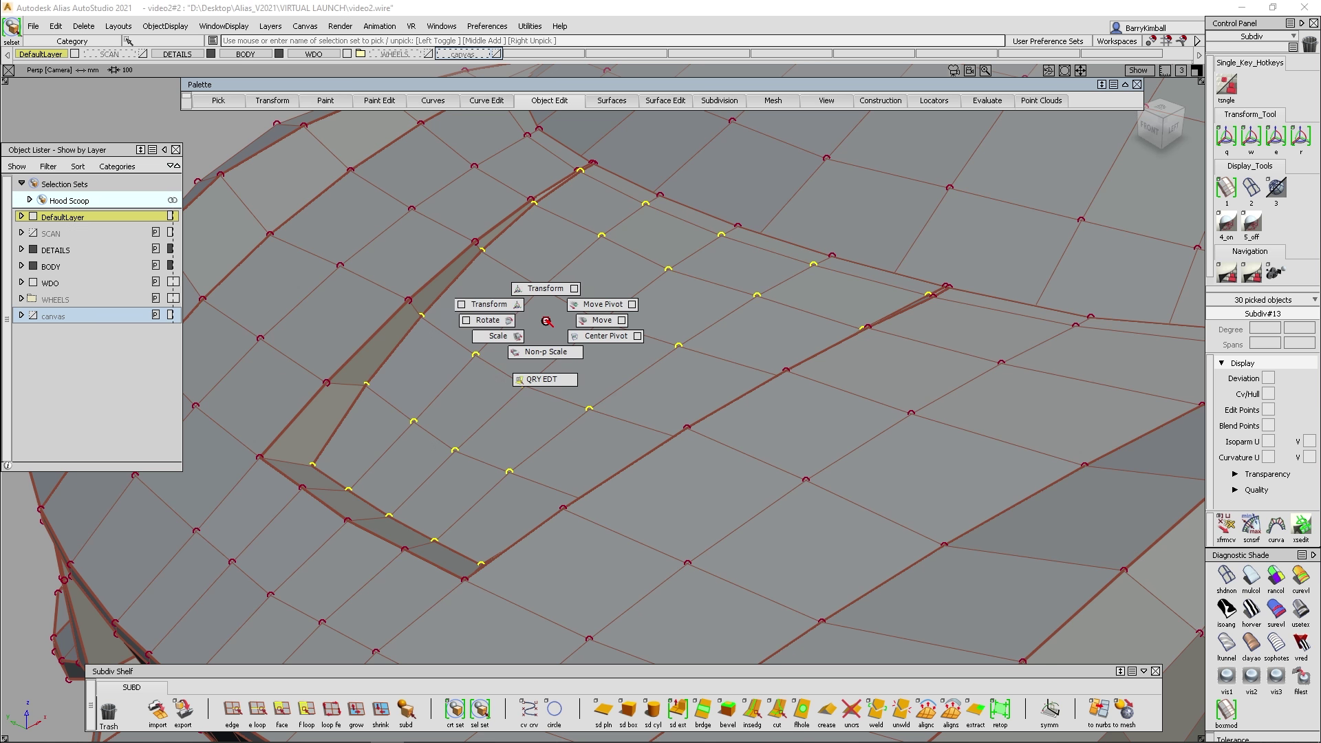
{"action": "left_click_drag", "start_coordinate": [547, 321], "coordinate": [544, 286], "text": "ctrl+shift"}
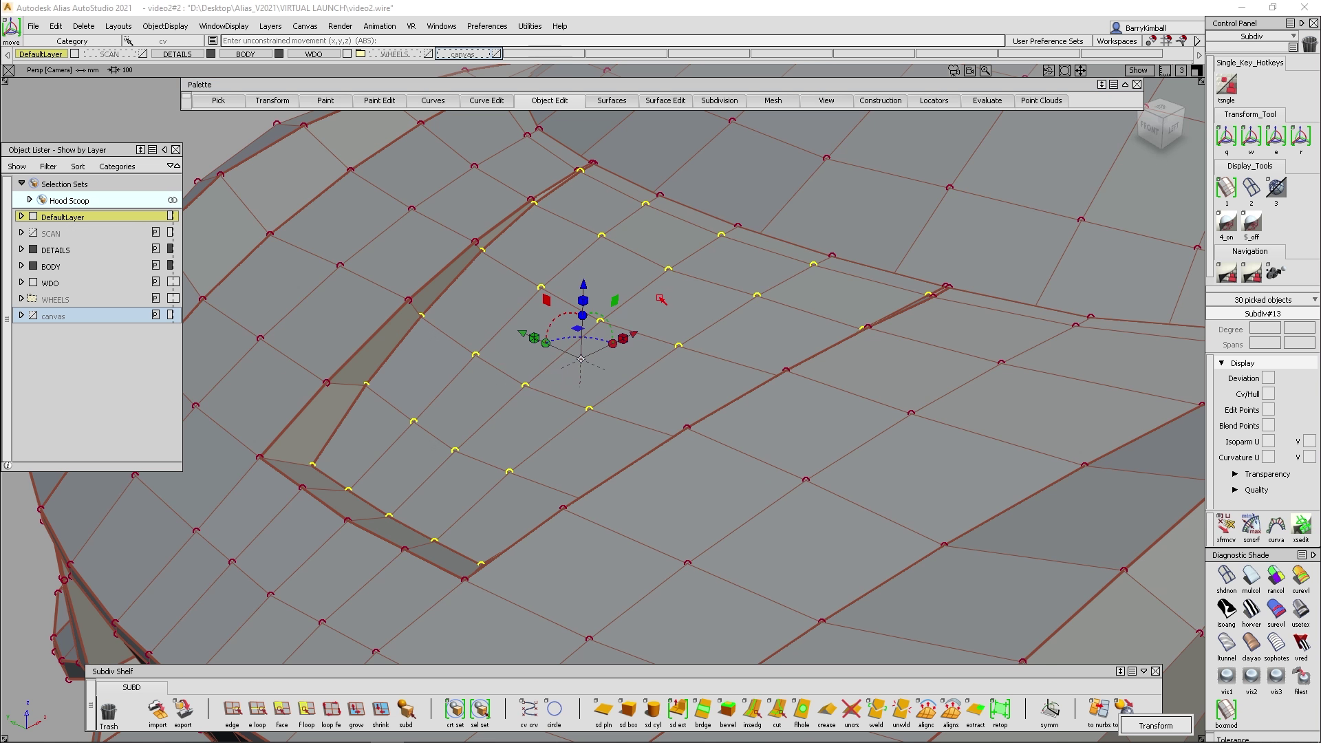
{"action": "left_click", "coordinate": [743, 217]}
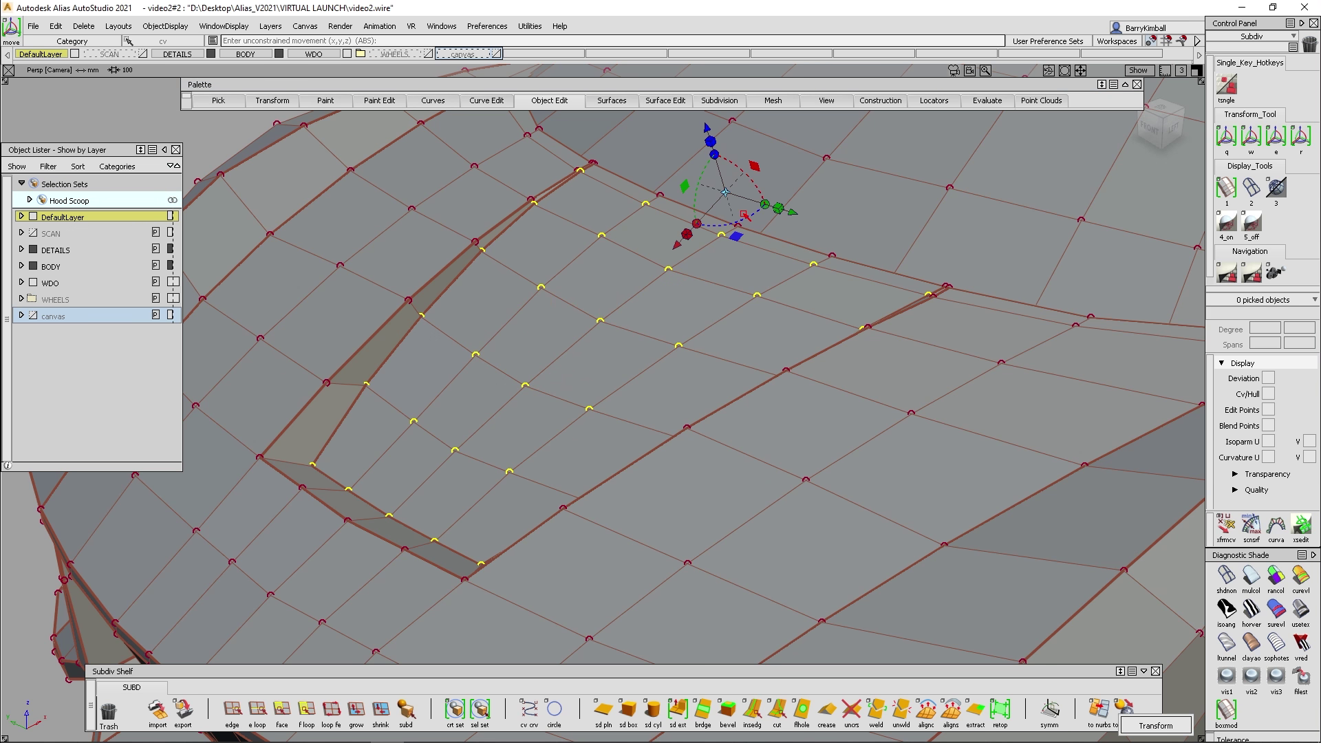
{"action": "mouse_move", "coordinate": [725, 259]}
{"action": "left_mouse_down", "text": "alt+shift"}
{"action": "mouse_move", "coordinate": [726, 288]}
{"action": "mouse_move", "coordinate": [725, 255]}
{"action": "left_mouse_up", "text": "alt+shift"}
{"action": "left_click", "coordinate": [718, 256]}
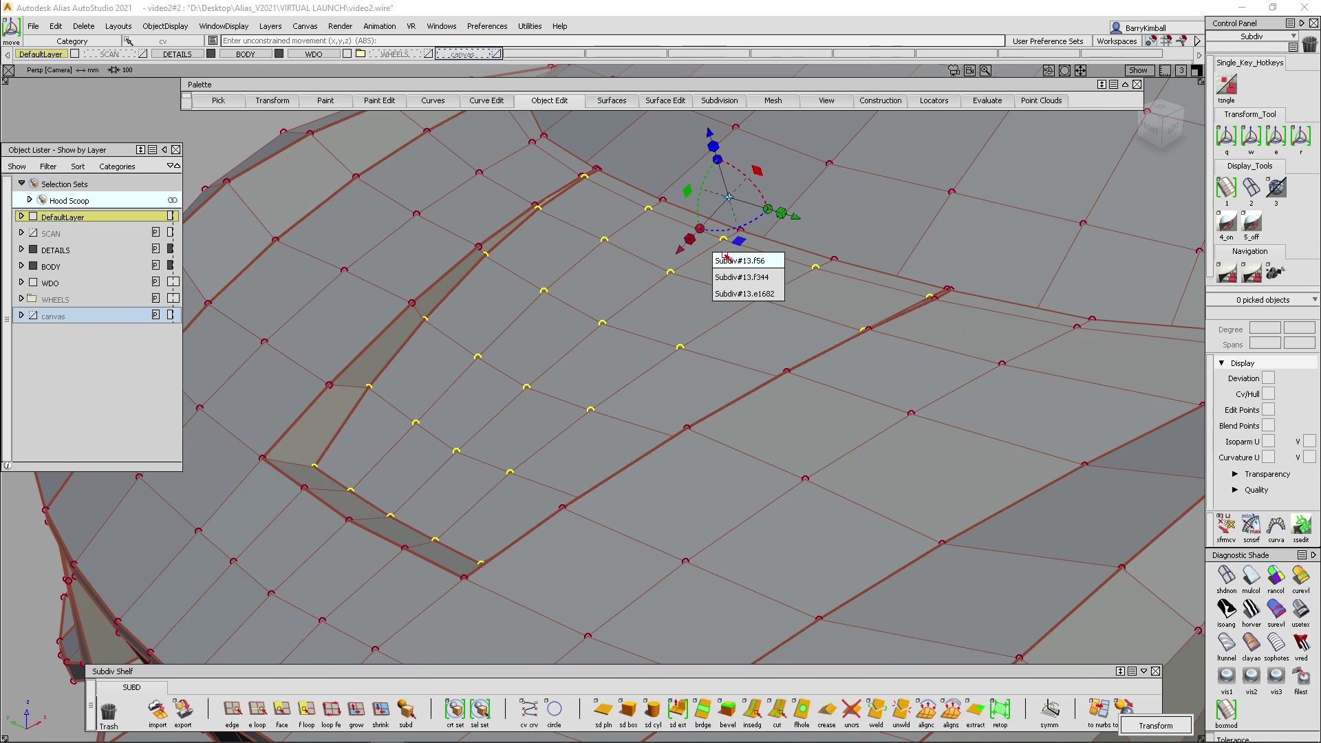
{"action": "left_click", "coordinate": [739, 293]}
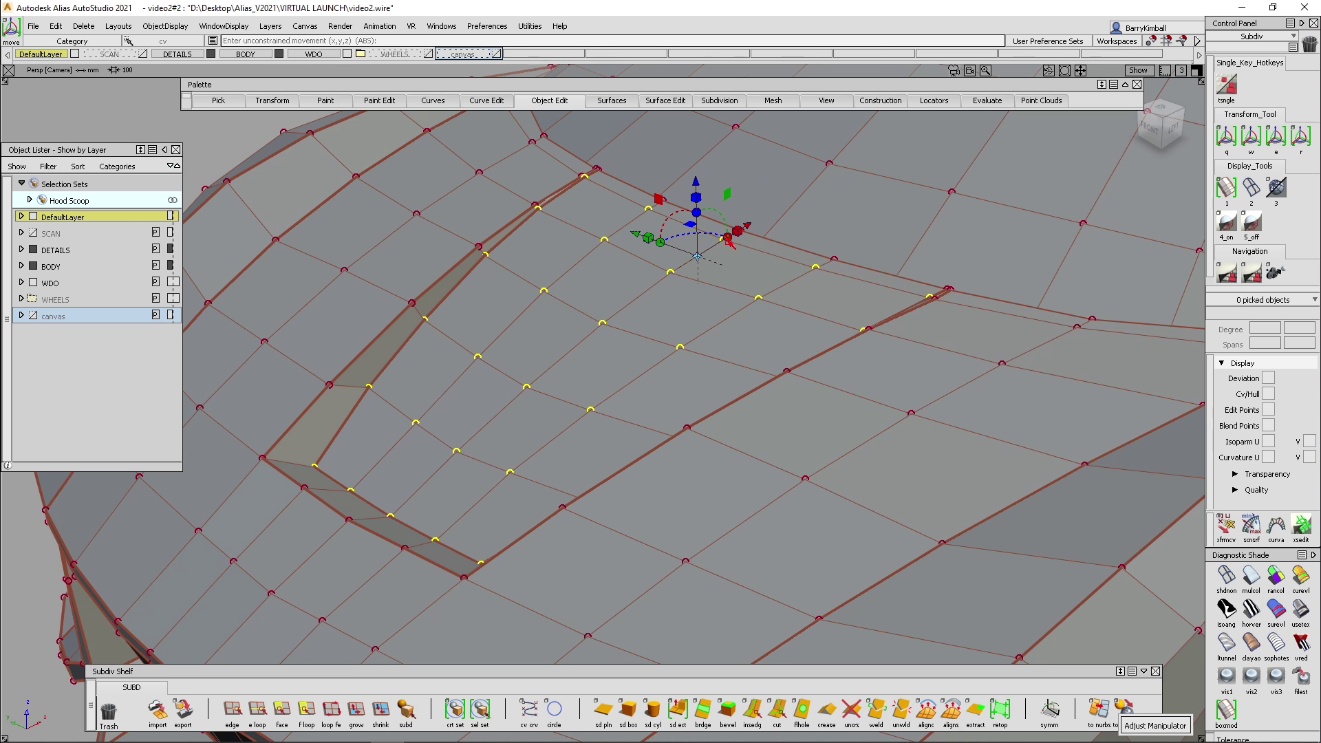
{"action": "left_click_drag", "start_coordinate": [747, 227], "coordinate": [787, 199]}
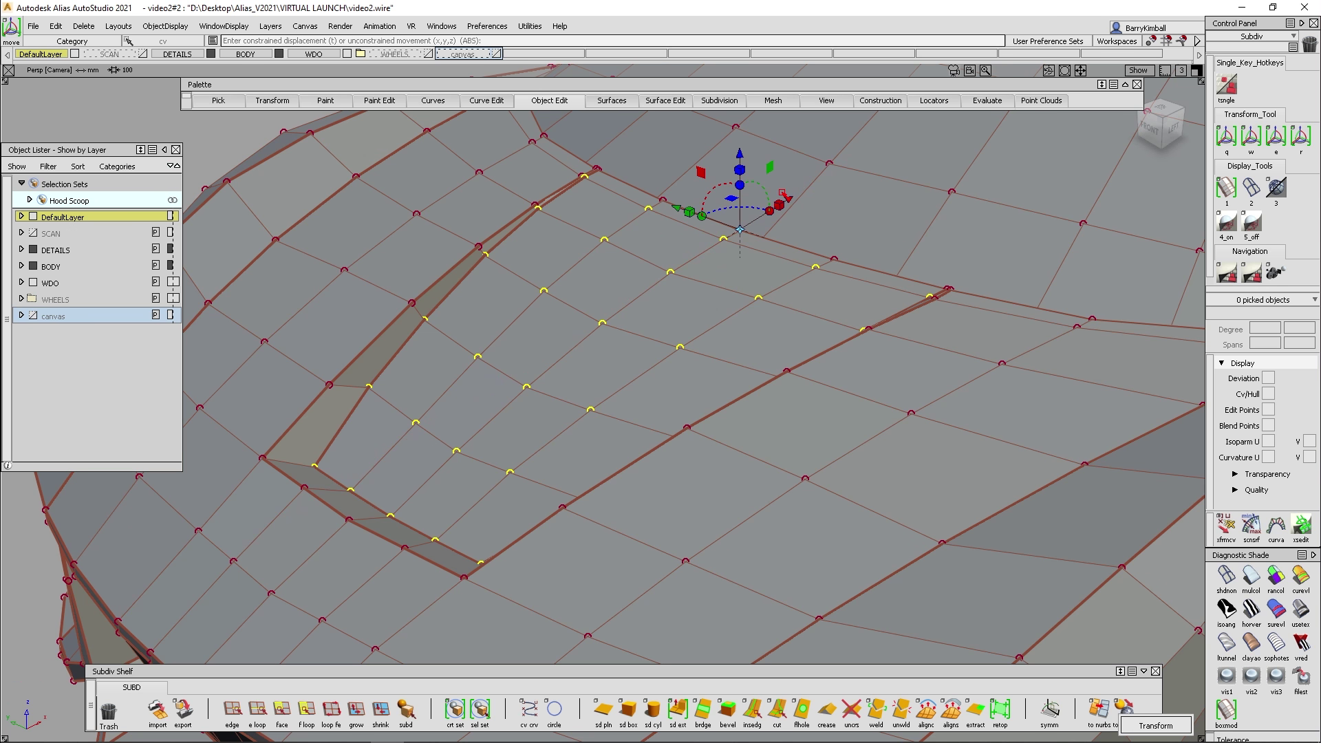
Rotate the Hood Scoop CVs about the manipulator to raise the scoop's front edge, and clear the pick.
{"action": "left_click_drag", "start_coordinate": [751, 181], "coordinate": [708, 323]}
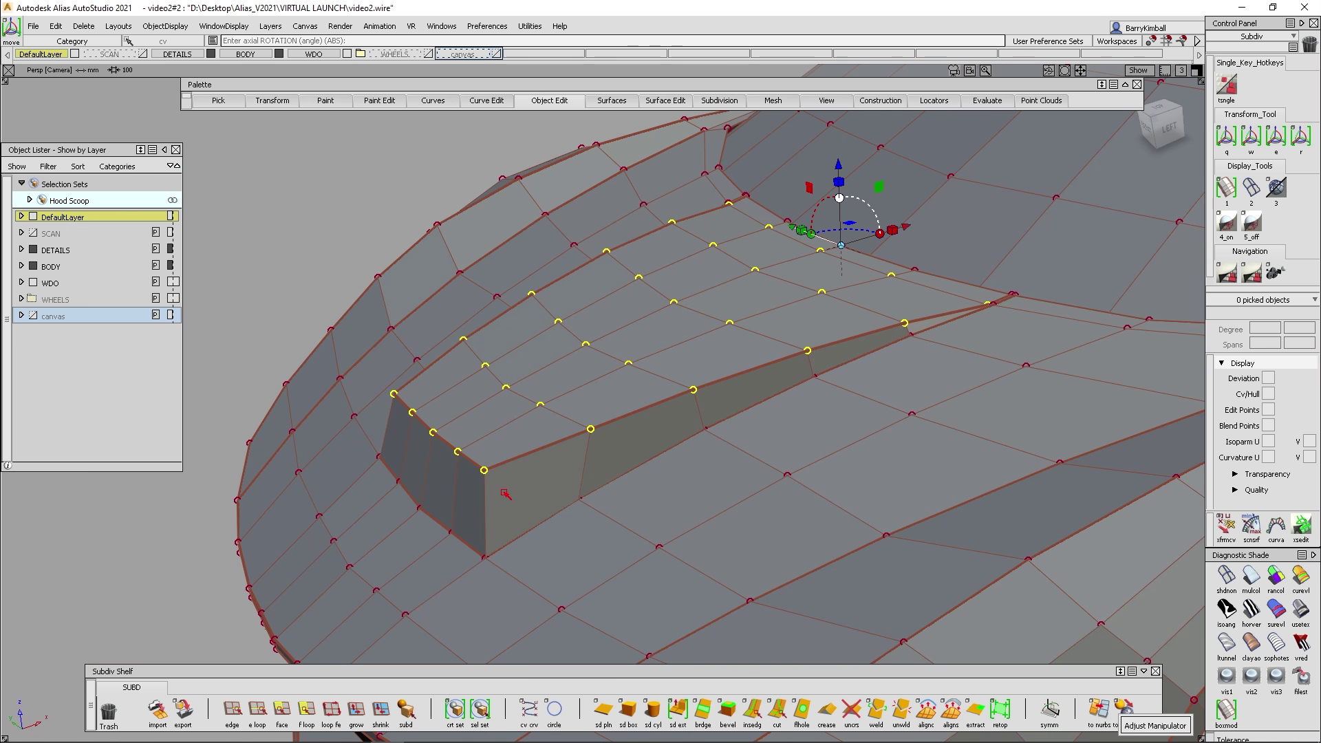
{"action": "left_click_drag", "start_coordinate": [505, 494], "coordinate": [529, 468], "text": "alt+shift"}
{"action": "middle_click_drag", "start_coordinate": [530, 468], "coordinate": [645, 468], "text": "alt+shift"}
{"action": "right_click_drag", "start_coordinate": [645, 468], "coordinate": [645, 448], "text": "alt+shift"}
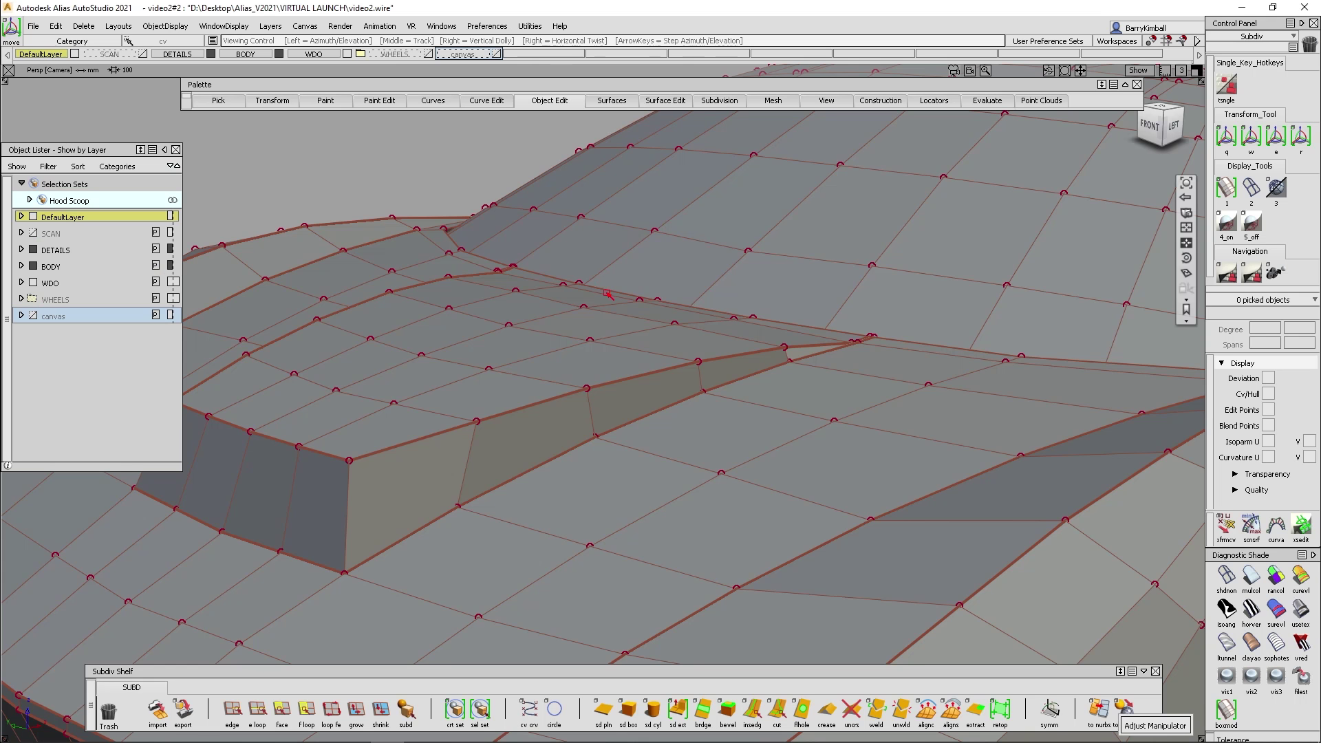
{"action": "right_click_drag", "start_coordinate": [607, 294], "coordinate": [811, 348], "text": "alt+shift"}
{"action": "middle_click_drag", "start_coordinate": [811, 348], "coordinate": [367, 396], "text": "alt+shift"}
{"action": "right_click_drag", "start_coordinate": [367, 396], "coordinate": [663, 340], "text": "alt+shift"}
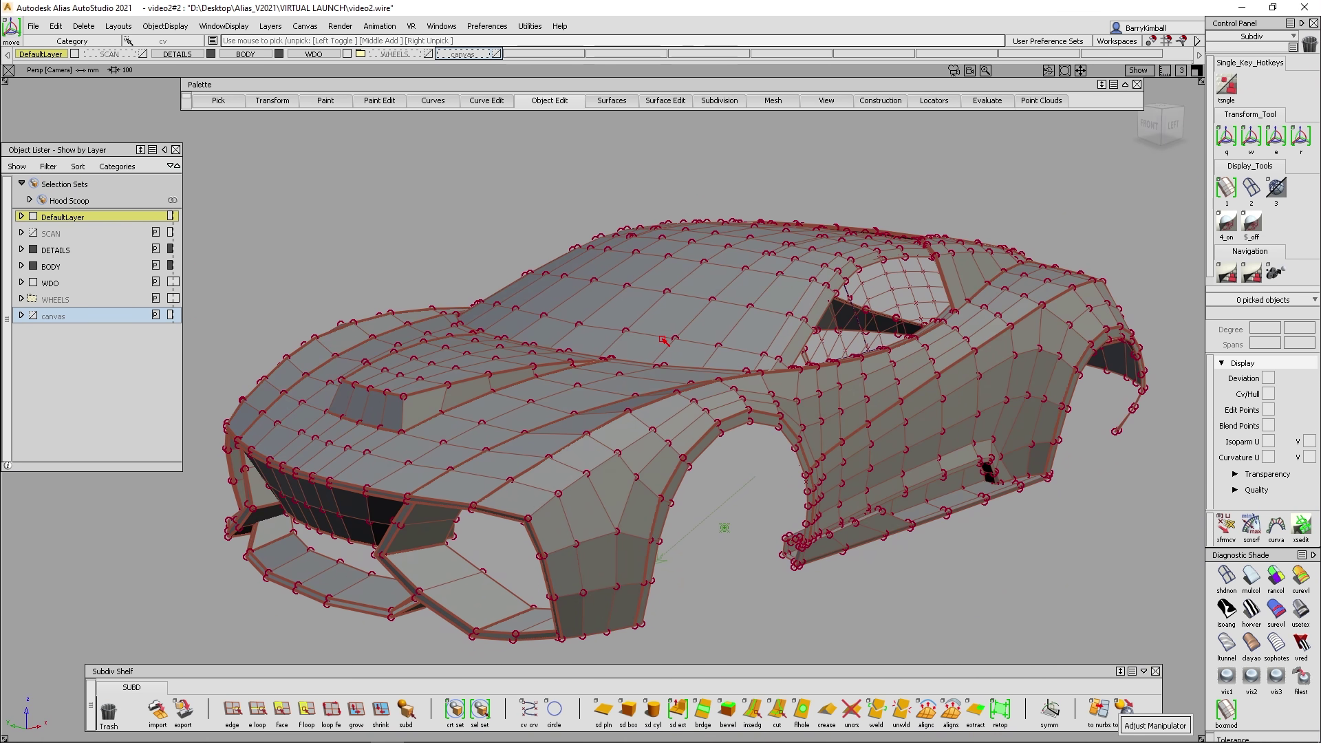